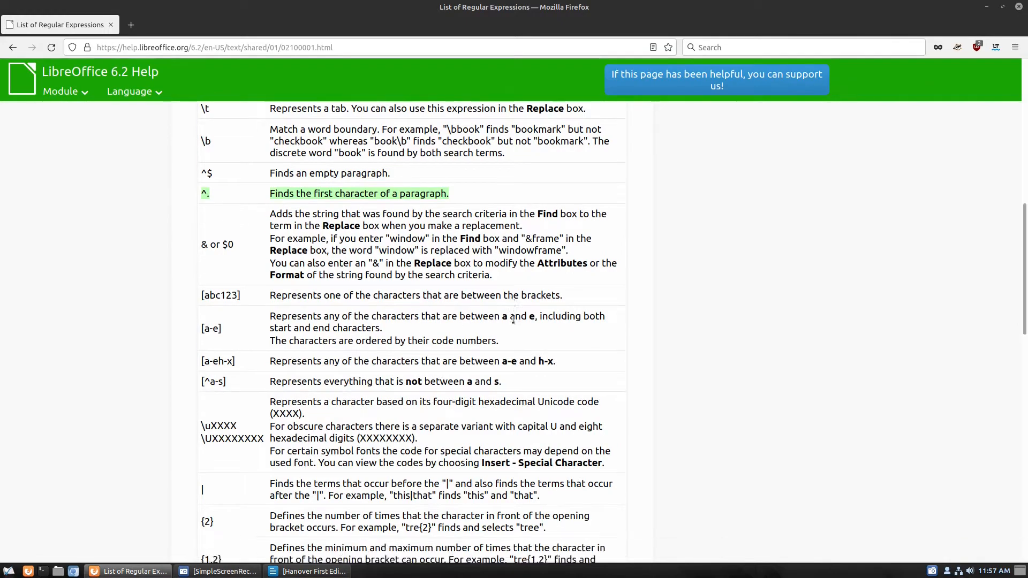
# - Switch from the regular expressions help page to the Hanover manuscript in LibreOffice Writer and show its title page
pyautogui.scroll(15, 504, 375)
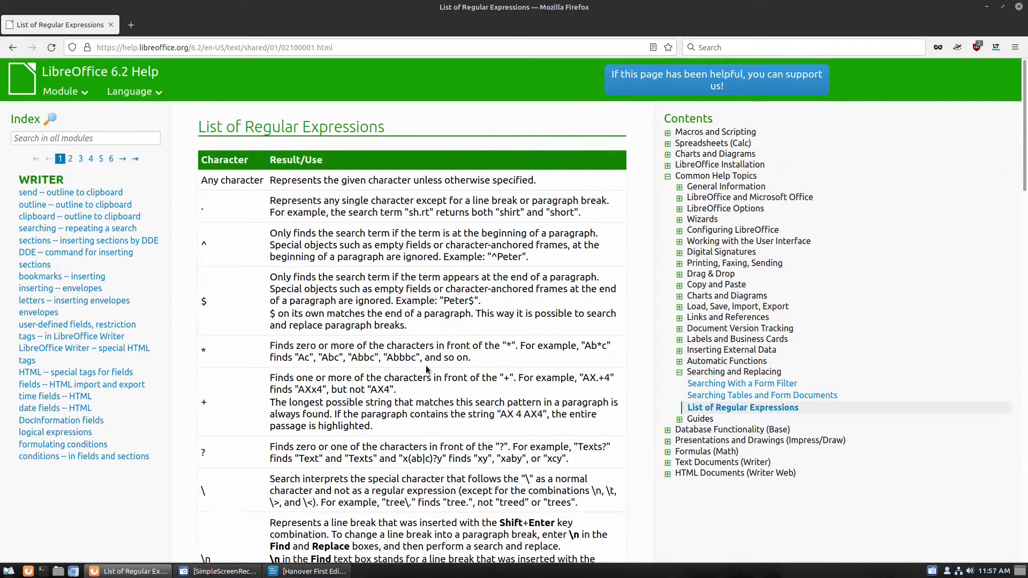
pyautogui.click(327, 573)
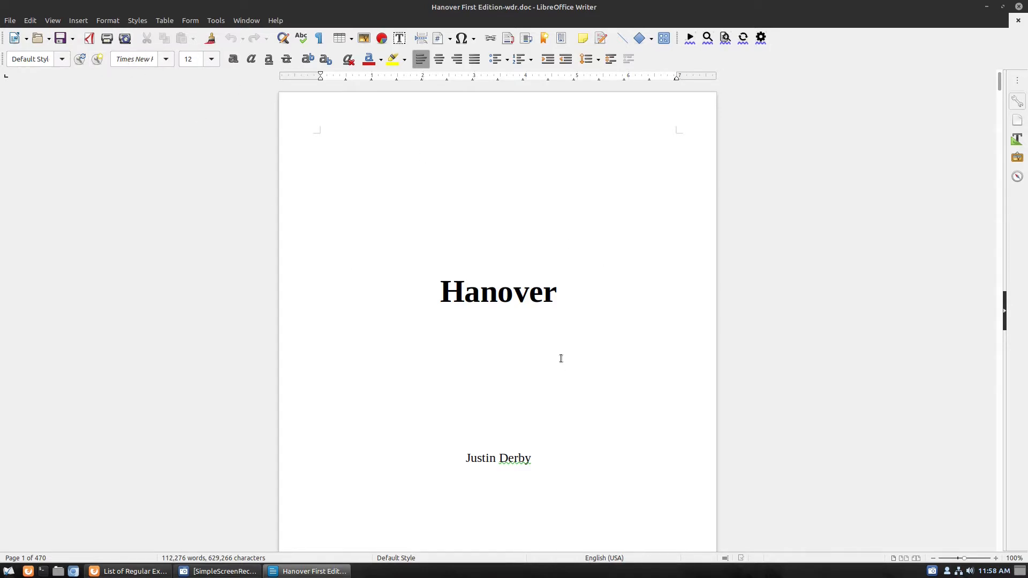
pyautogui.scroll(-10, 560, 358)
pyautogui.scroll(4, 561, 359)
pyautogui.scroll(5, 561, 358)
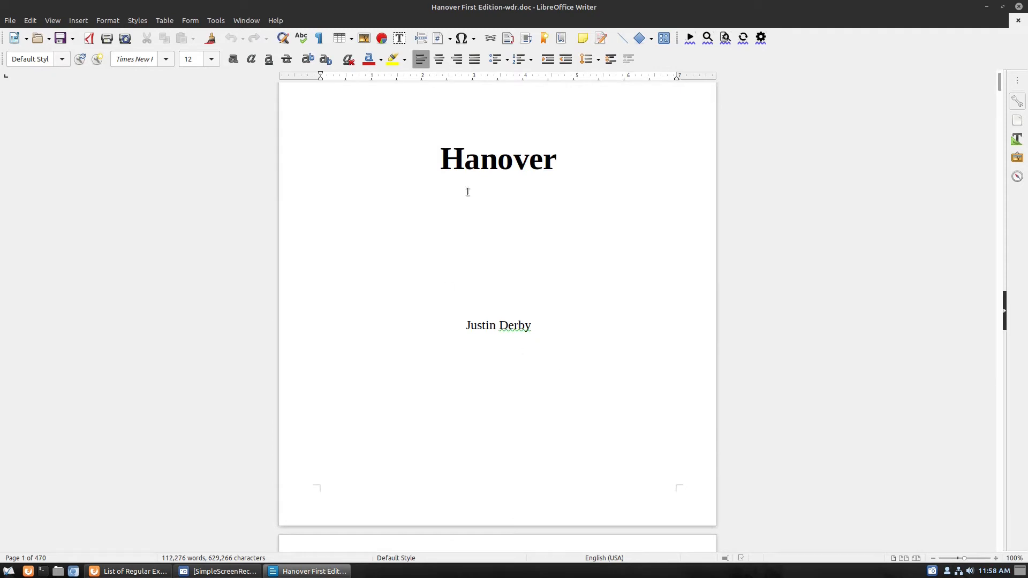
# - Clear the direct formatting from the book title "Hanover" on the first page and apply the Title paragraph style
pyautogui.click(482, 159)
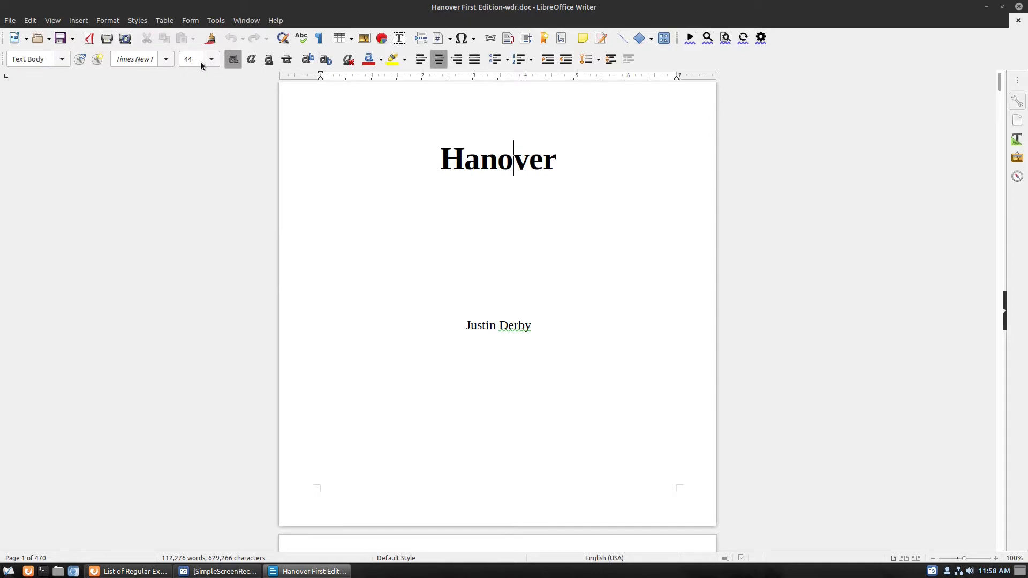
pyautogui.doubleClick(490, 152)
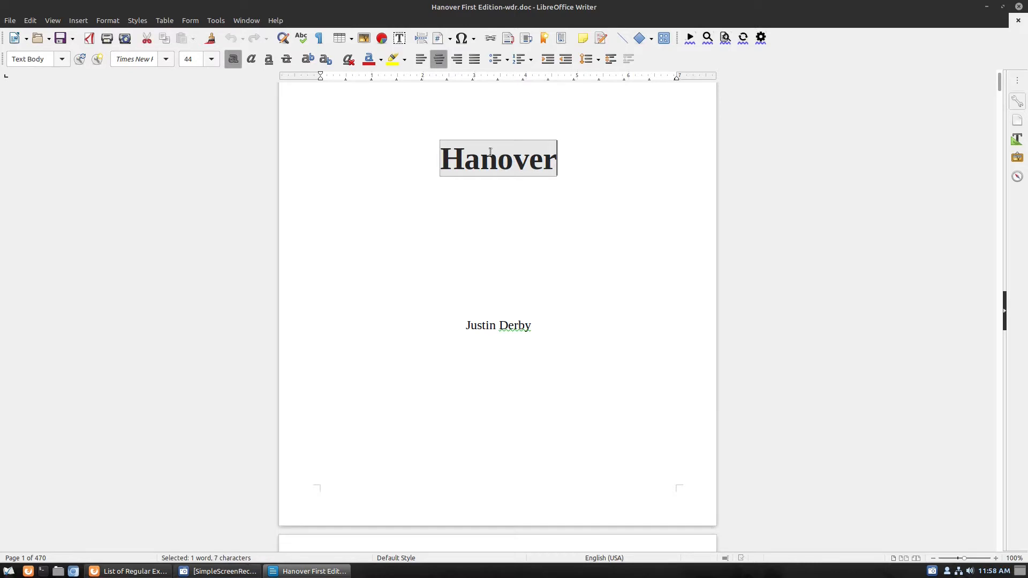
pyautogui.rightClick(501, 160)
pyautogui.click(544, 227)
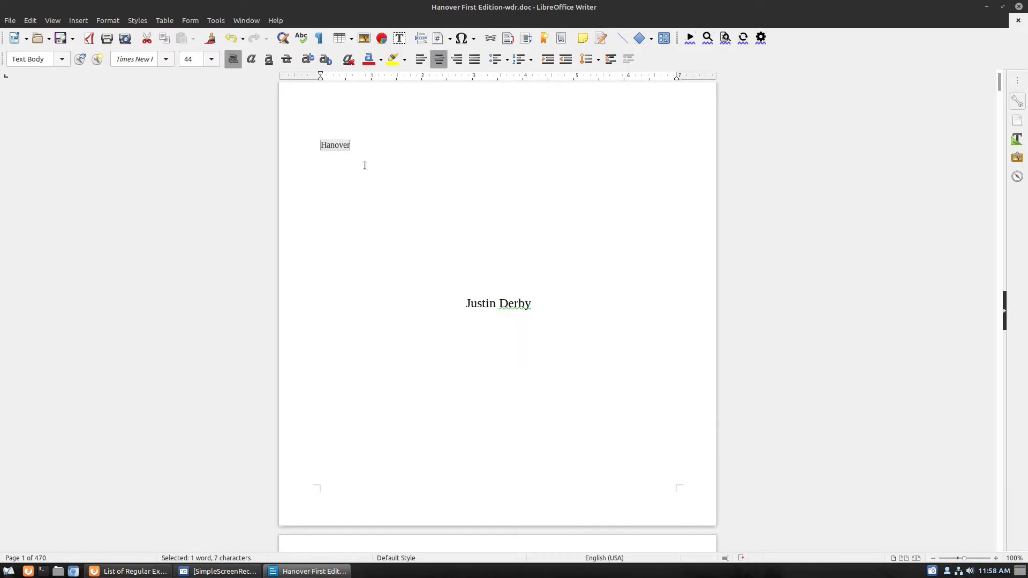
pyautogui.click(62, 59)
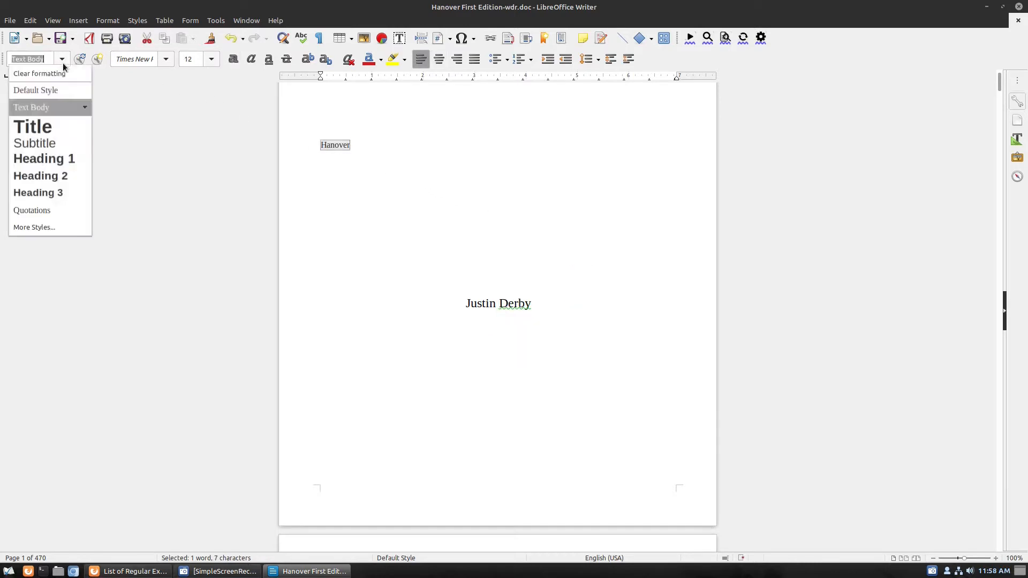
pyautogui.click(60, 129)
pyautogui.tripleClick(503, 325)
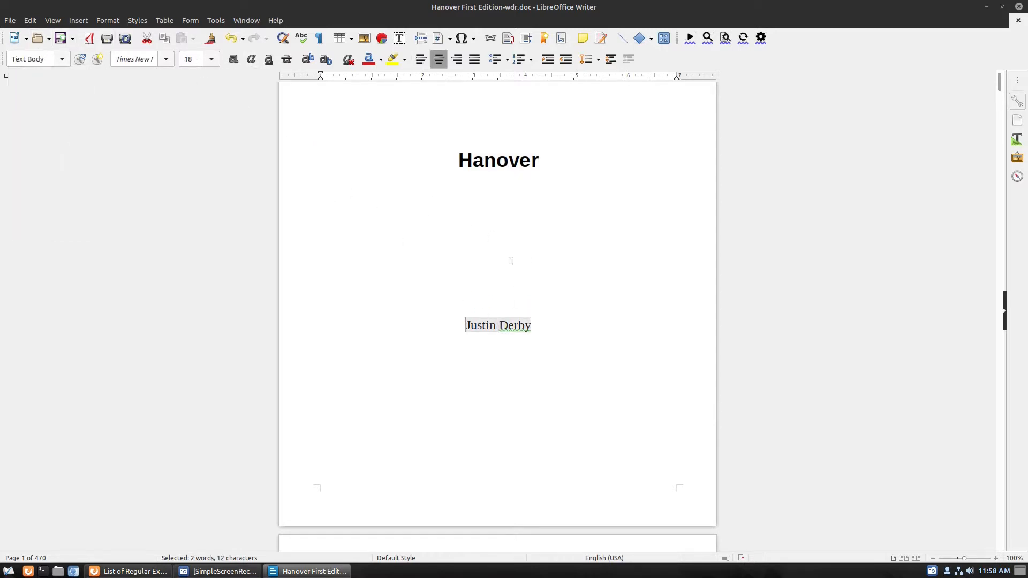
pyautogui.rightClick(516, 323)
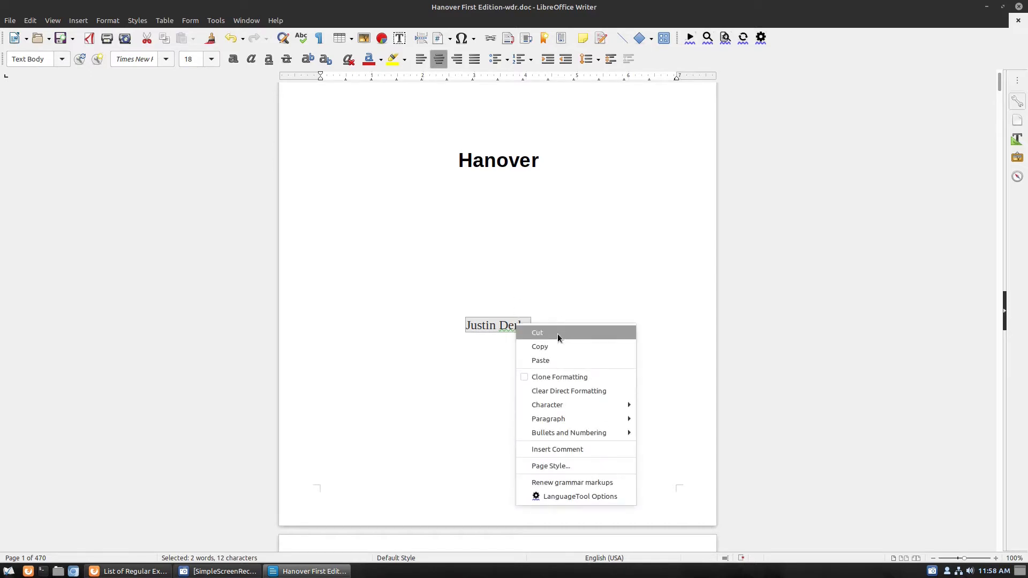
pyautogui.click(557, 333)
# - Look through the copyright page, the Acknowledgments and the start of Chapter 1, checking the formatting of the Acknowledgments heading
pyautogui.scroll(-15, 512, 277)
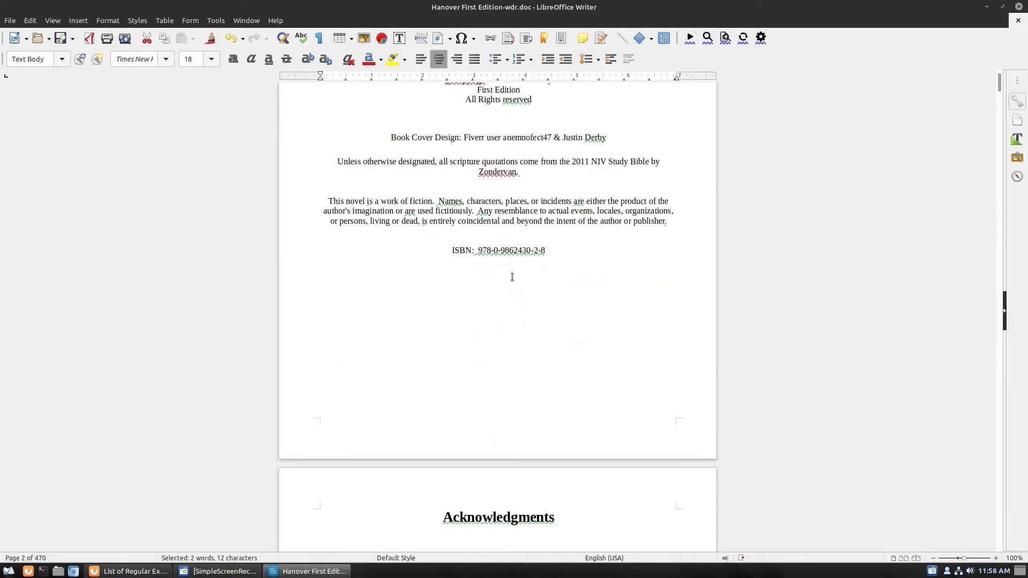
pyautogui.scroll(8, 512, 276)
pyautogui.scroll(-9, 522, 246)
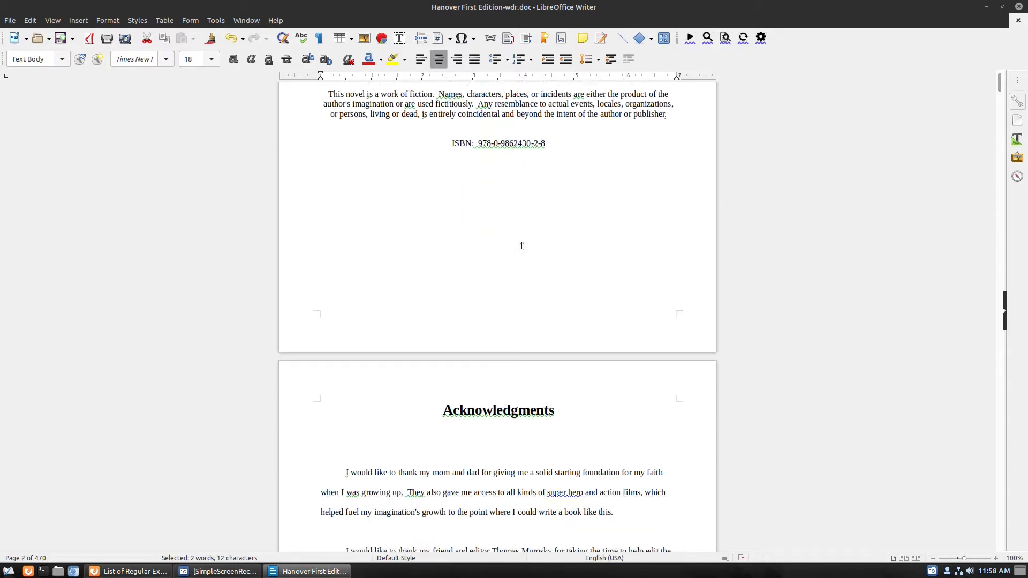
pyautogui.scroll(7, 513, 321)
pyautogui.click(498, 416)
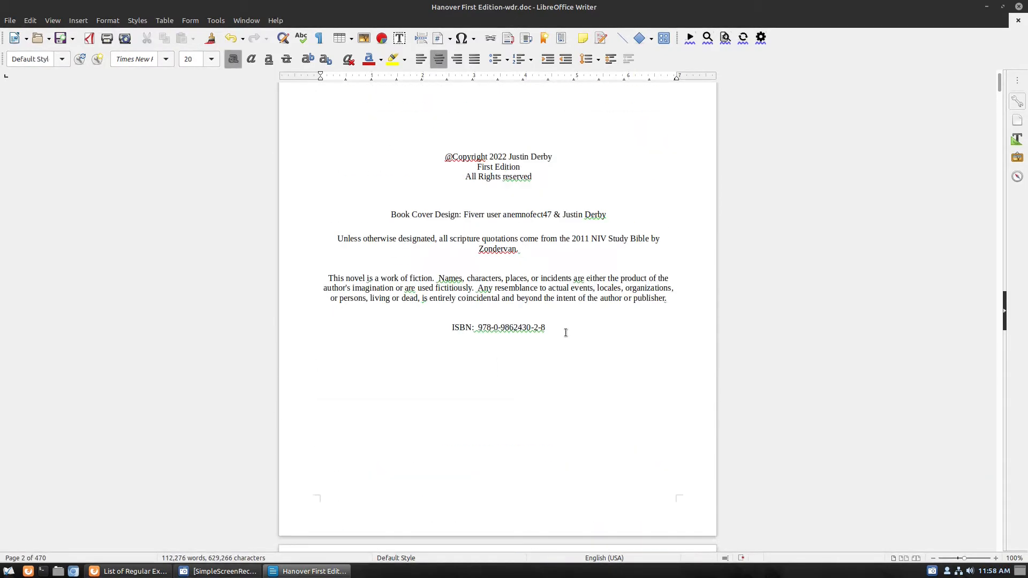
pyautogui.scroll(-8, 565, 338)
pyautogui.scroll(-9, 566, 343)
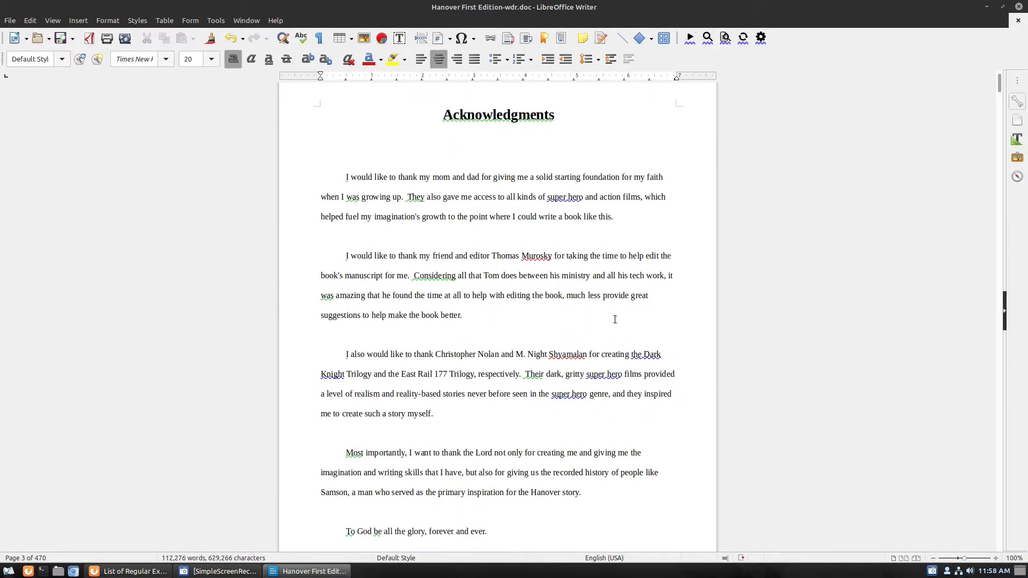
pyautogui.scroll(-3, 615, 320)
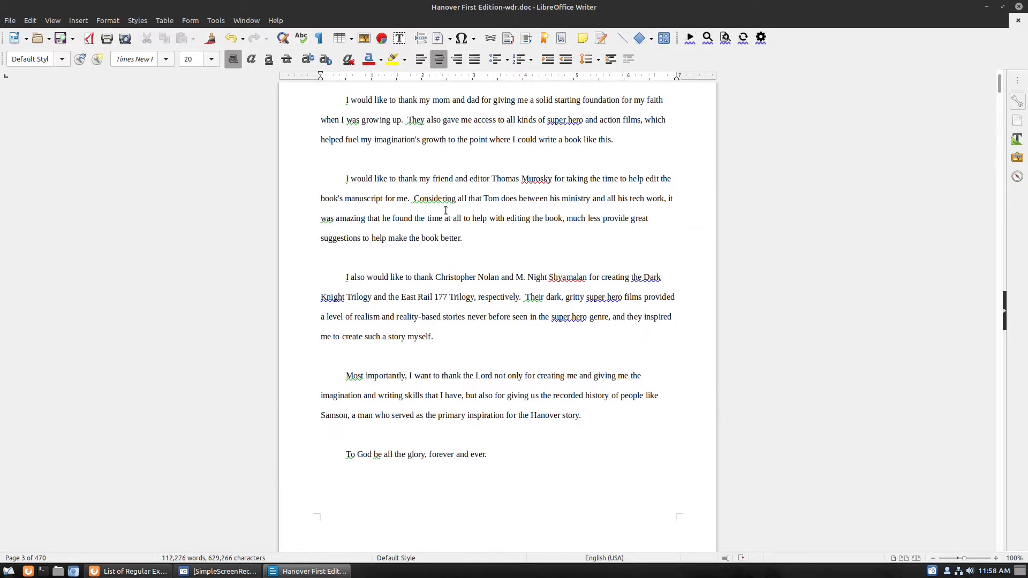
pyautogui.scroll(-5, 550, 354)
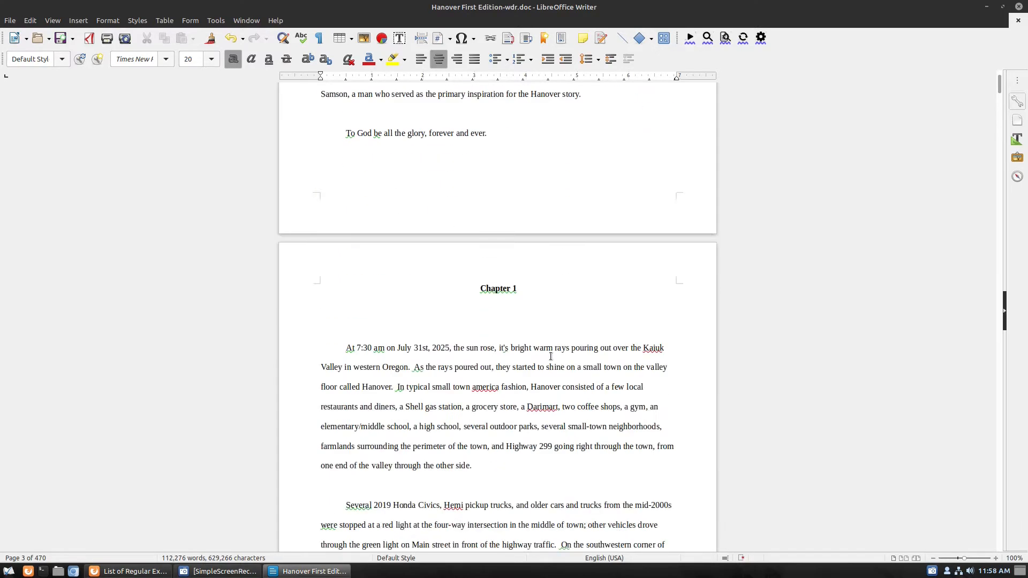
pyautogui.scroll(-4, 550, 356)
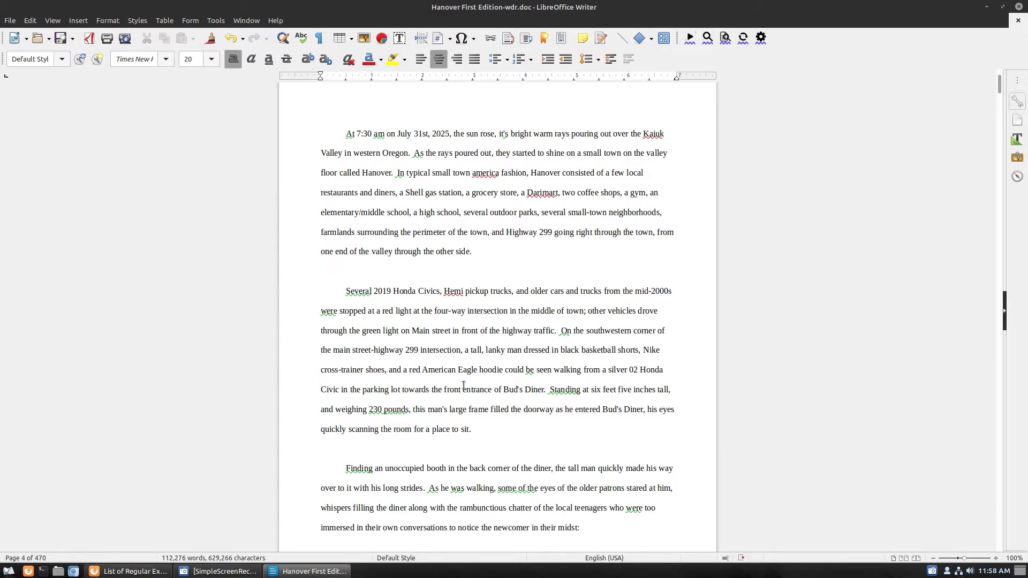
# - Examine the blank paragraphs between the text and dialogue of Chapter 1, and compare the chapter heading's style with the body text
pyautogui.click(534, 271)
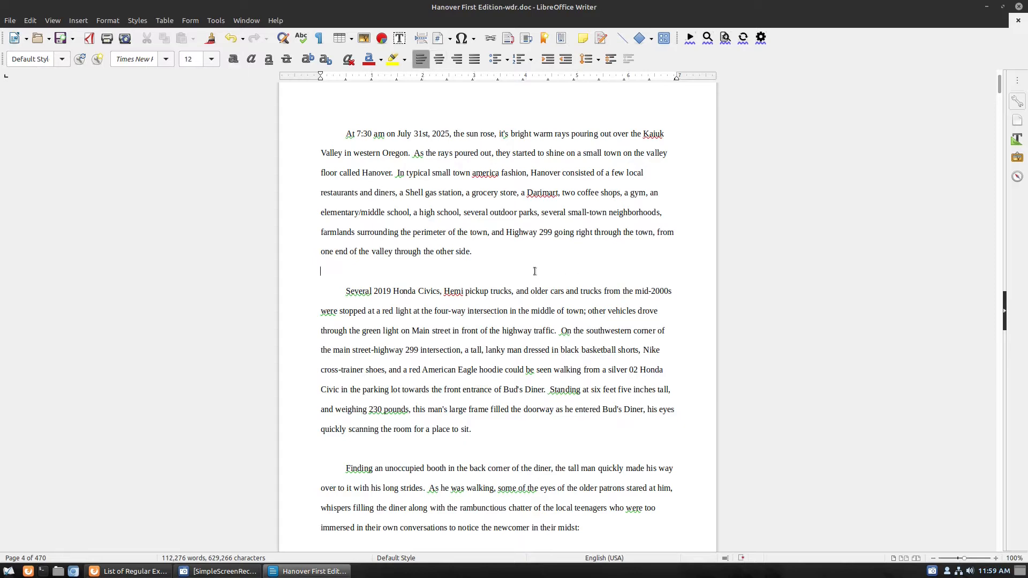
pyautogui.click(442, 448)
pyautogui.scroll(-5, 436, 417)
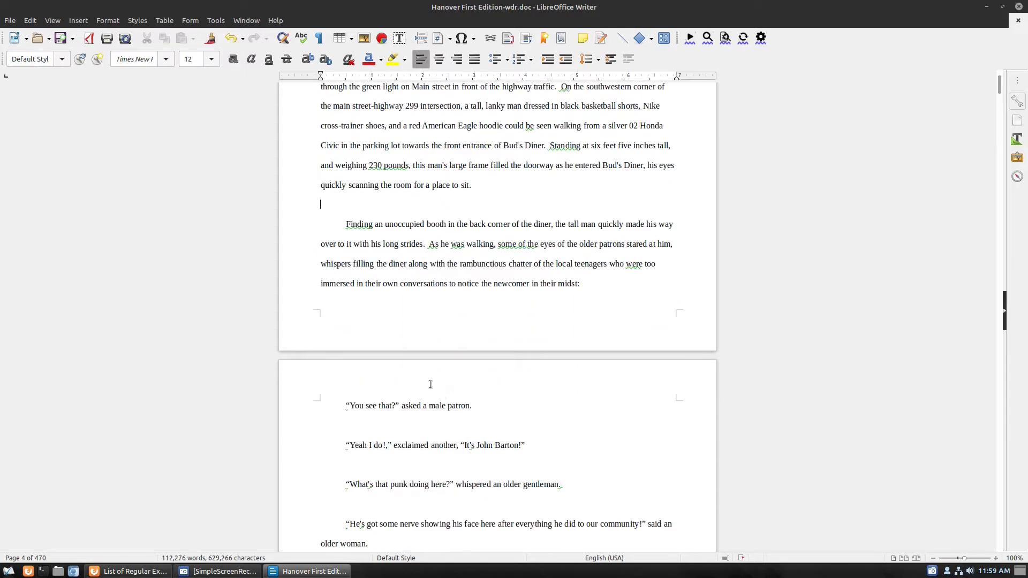
pyautogui.scroll(-2, 422, 389)
pyautogui.click(387, 349)
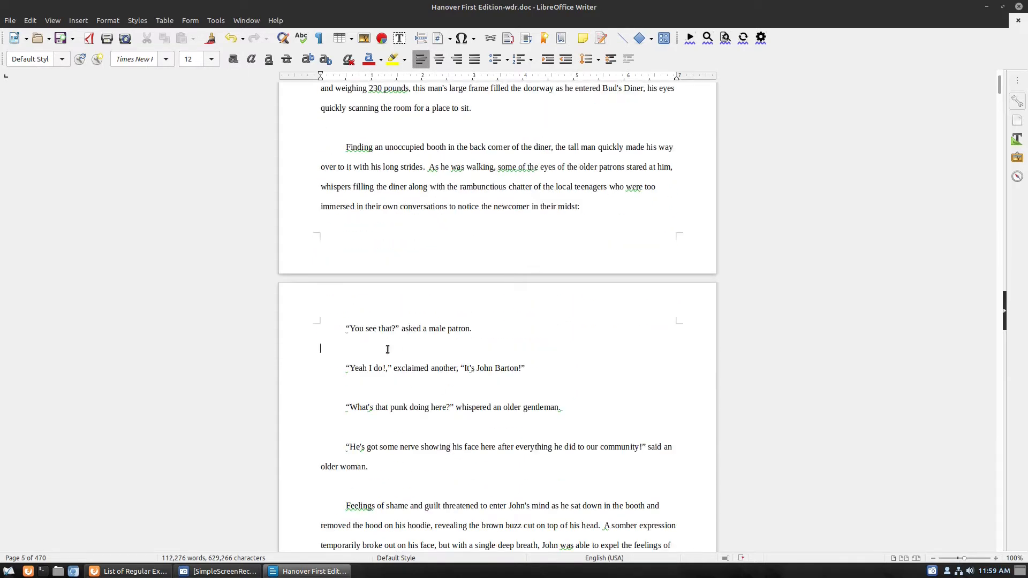
pyautogui.scroll(1, 598, 211)
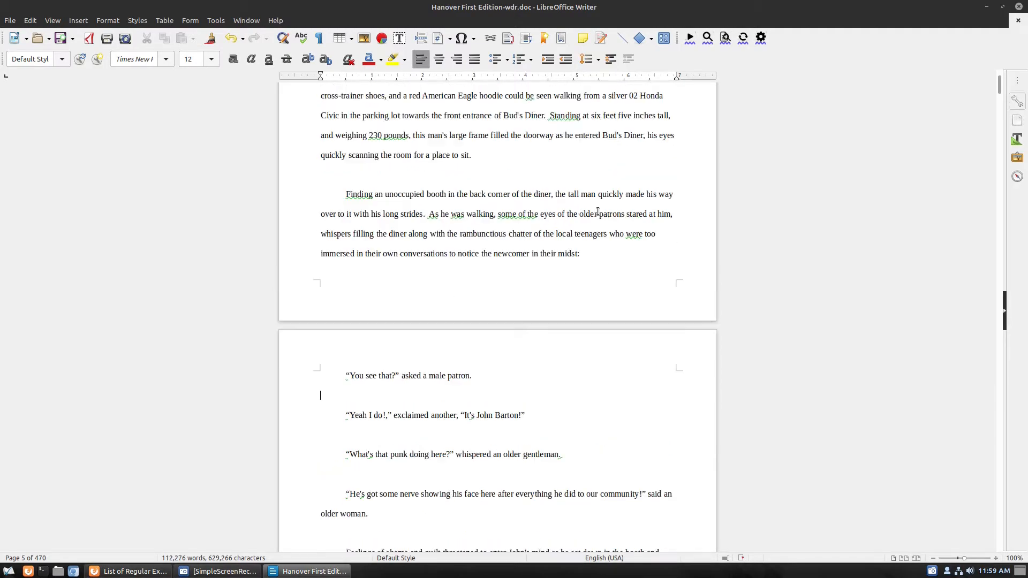
pyautogui.scroll(20, 597, 210)
pyautogui.scroll(-20, 549, 180)
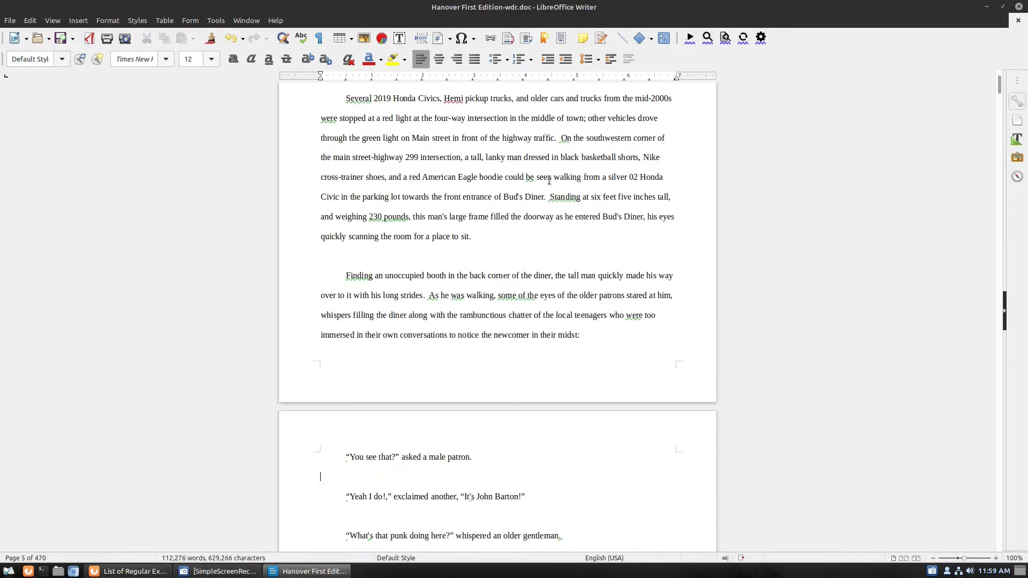
pyautogui.scroll(8, 548, 181)
pyautogui.click(496, 200)
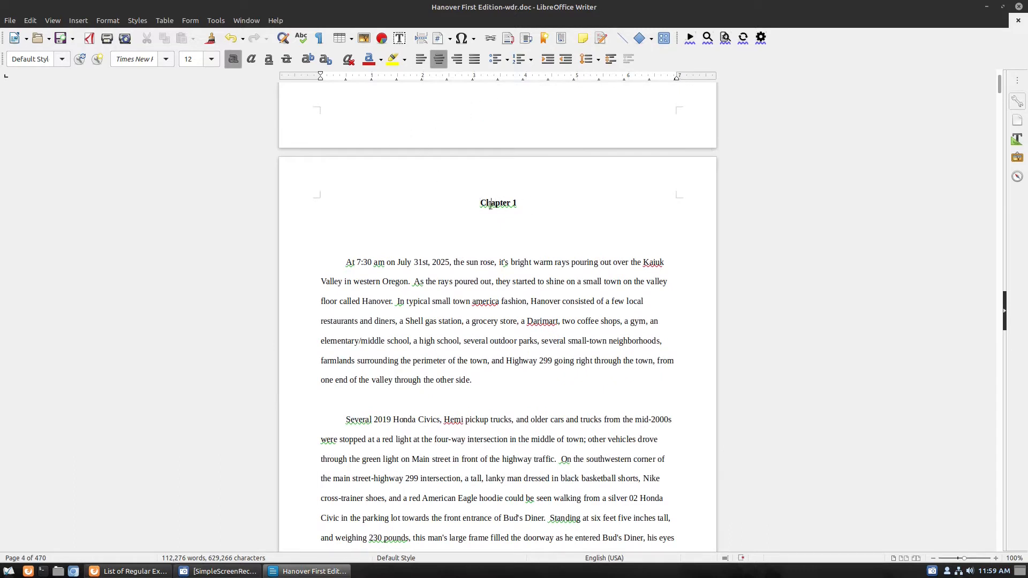
pyautogui.click(497, 267)
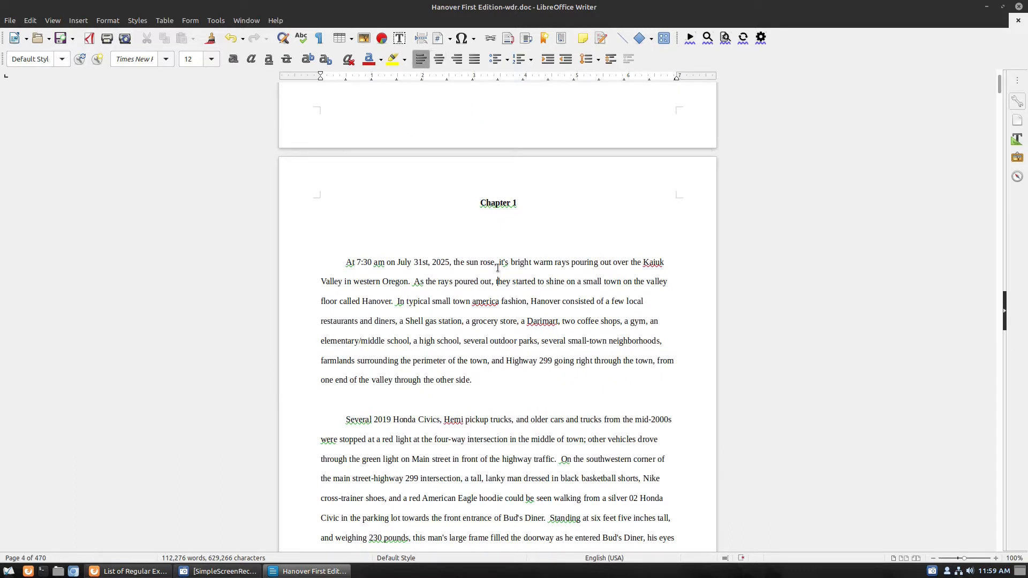
pyautogui.click(498, 199)
pyautogui.click(458, 277)
# - Check the paragraph styles used on the copyright page and in the Acknowledgments text
pyautogui.scroll(12, 458, 276)
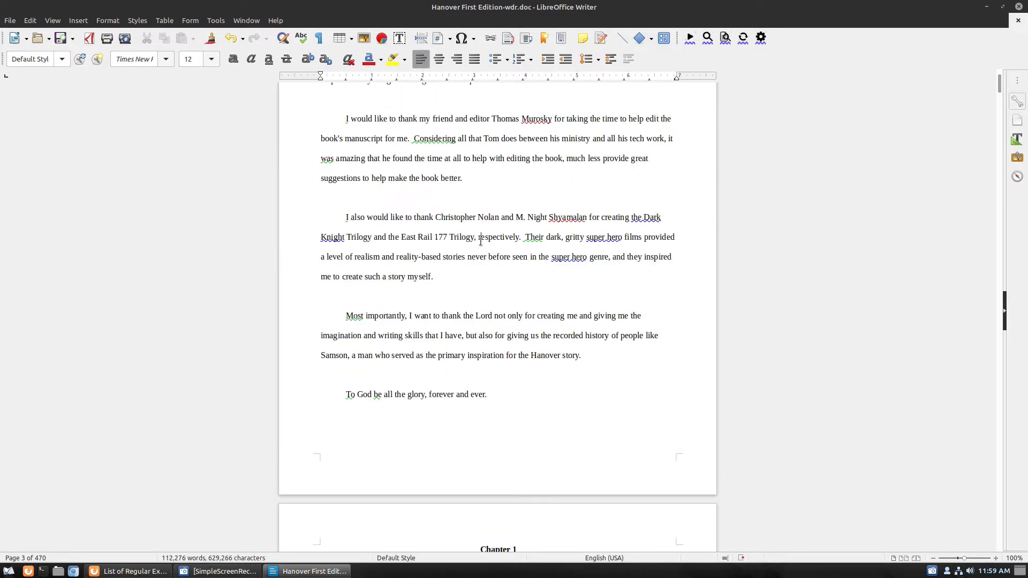
pyautogui.click(498, 170)
pyautogui.scroll(3, 500, 165)
pyautogui.scroll(20, 500, 166)
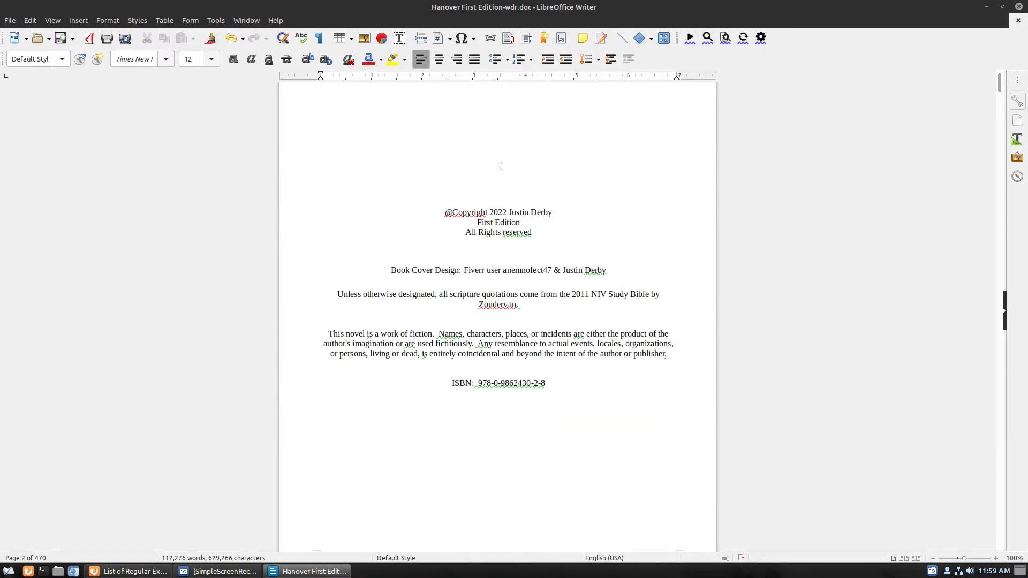
pyautogui.click(510, 234)
pyautogui.scroll(-10, 514, 238)
pyautogui.scroll(-2, 518, 241)
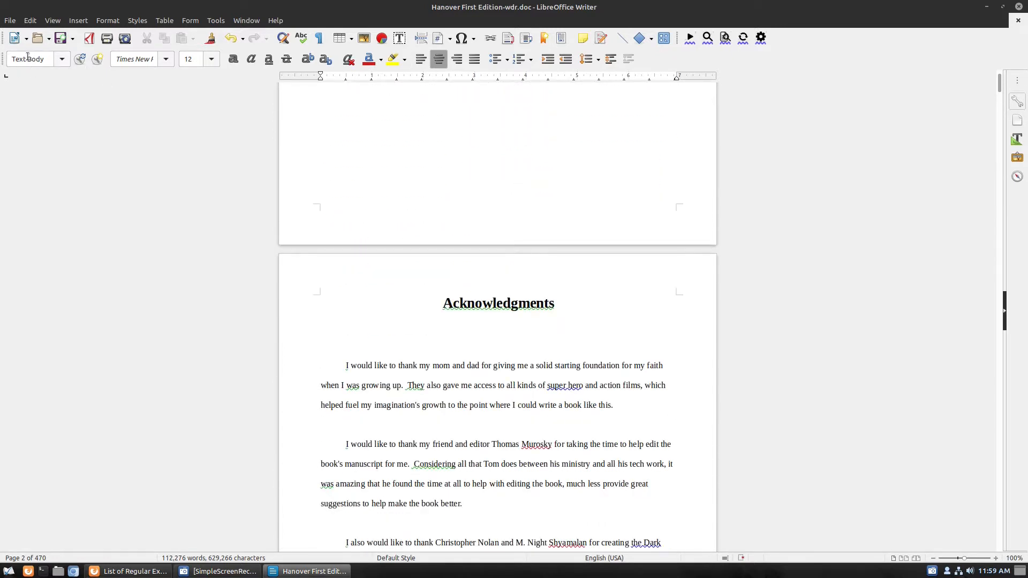
pyautogui.click(504, 383)
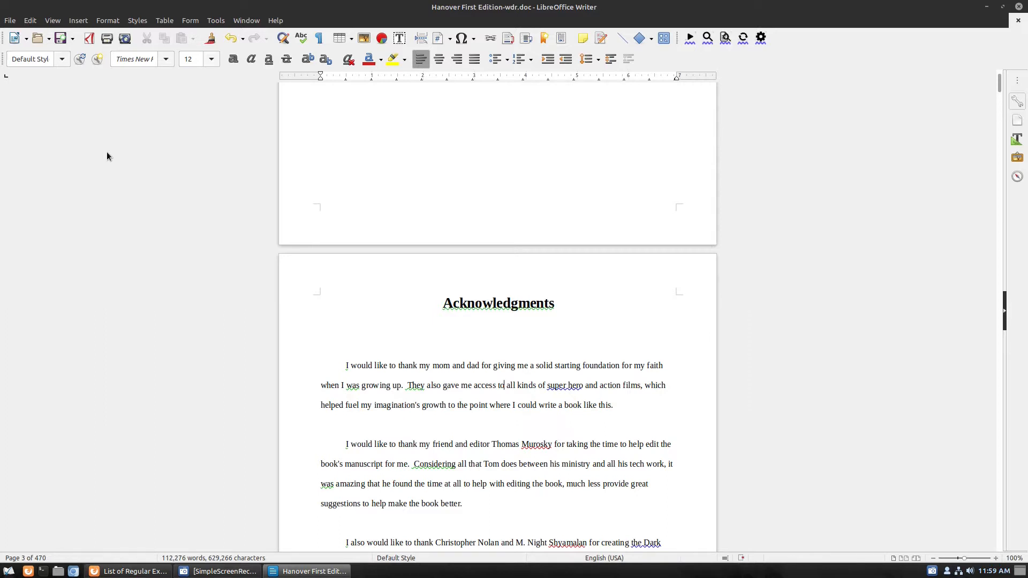
pyautogui.scroll(-6, 509, 279)
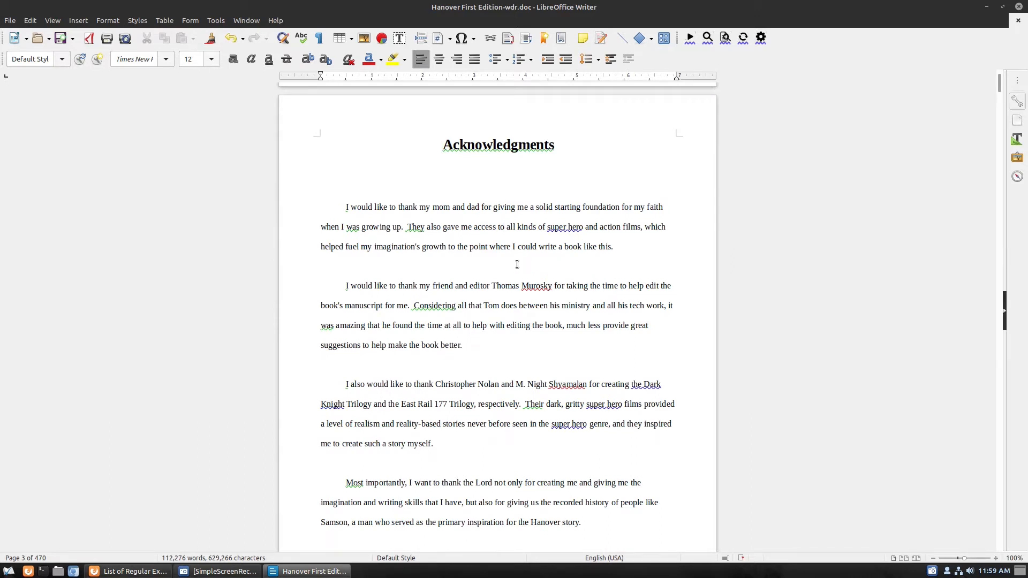
# - Find all double spaces in the manuscript and replace every one with a single space
pyautogui.hotkey('ctrl', 'h')
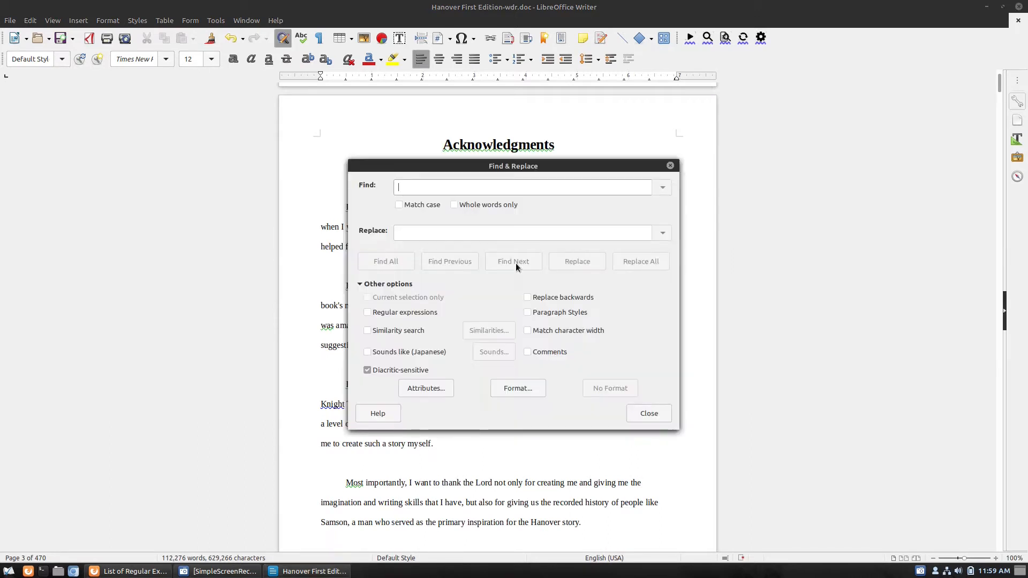
pyautogui.click(90, 20)
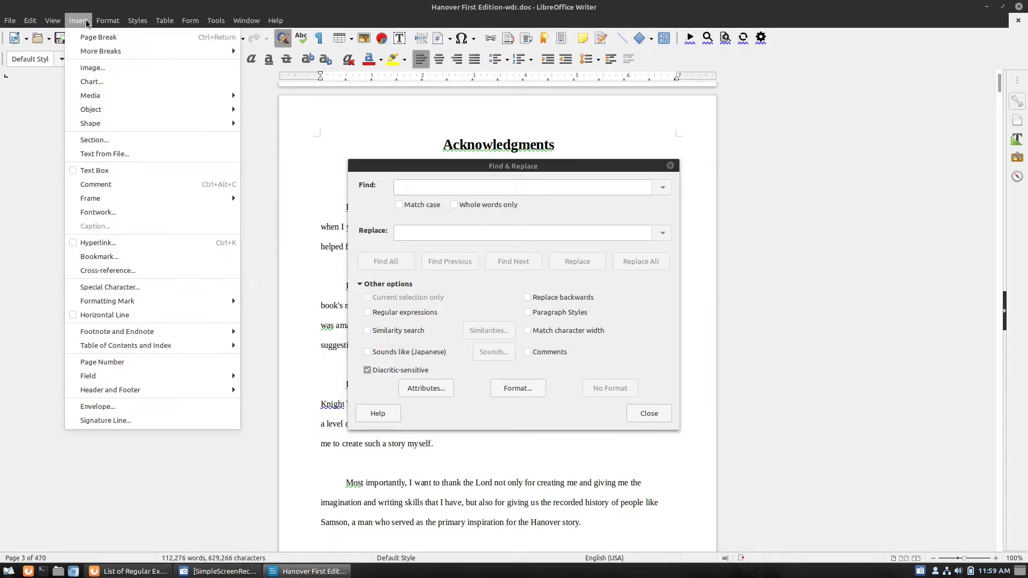
pyautogui.moveTo(30, 20)
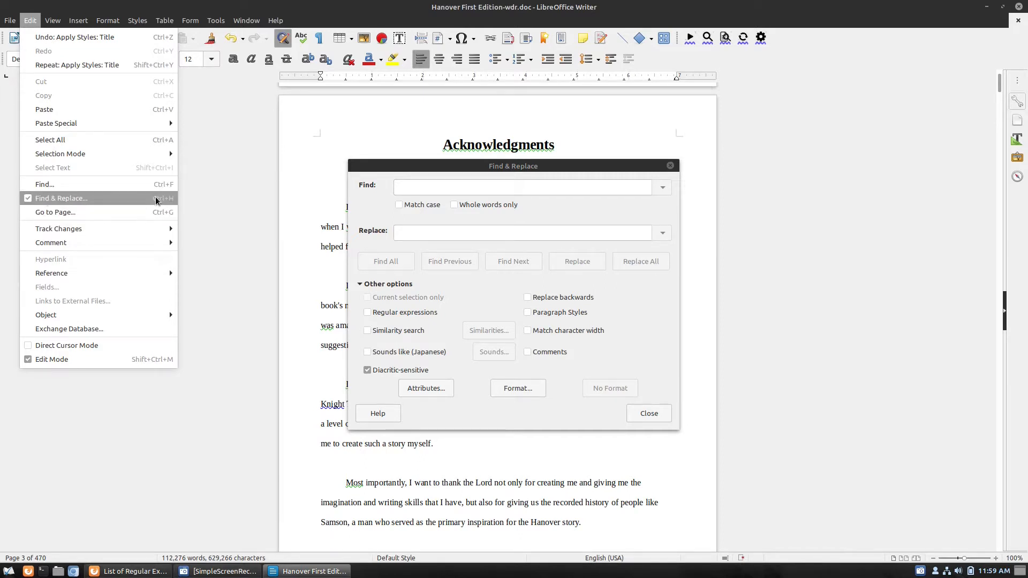
pyautogui.click(493, 166)
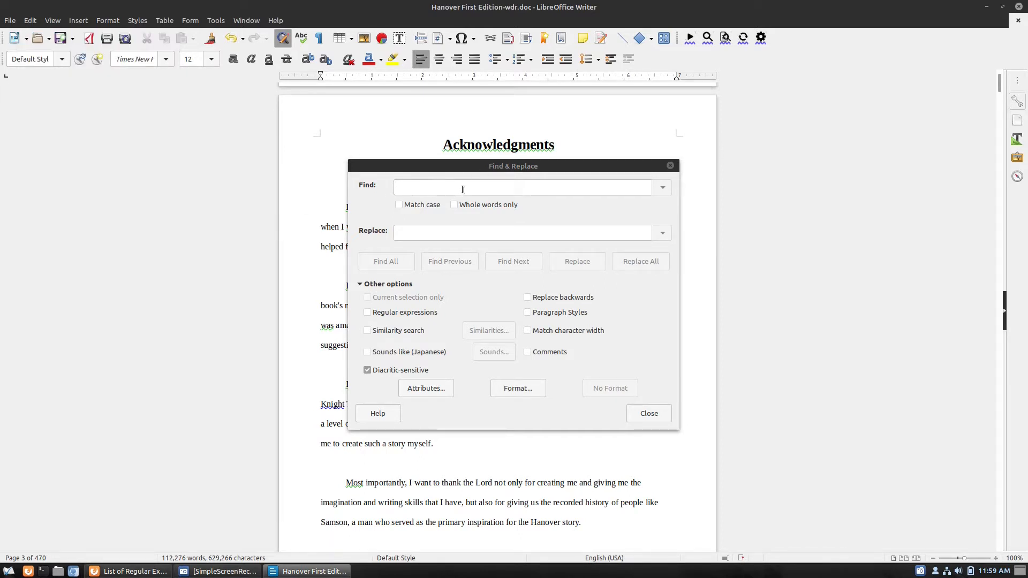
pyautogui.moveTo(513, 162); pyautogui.dragTo(608, 172)
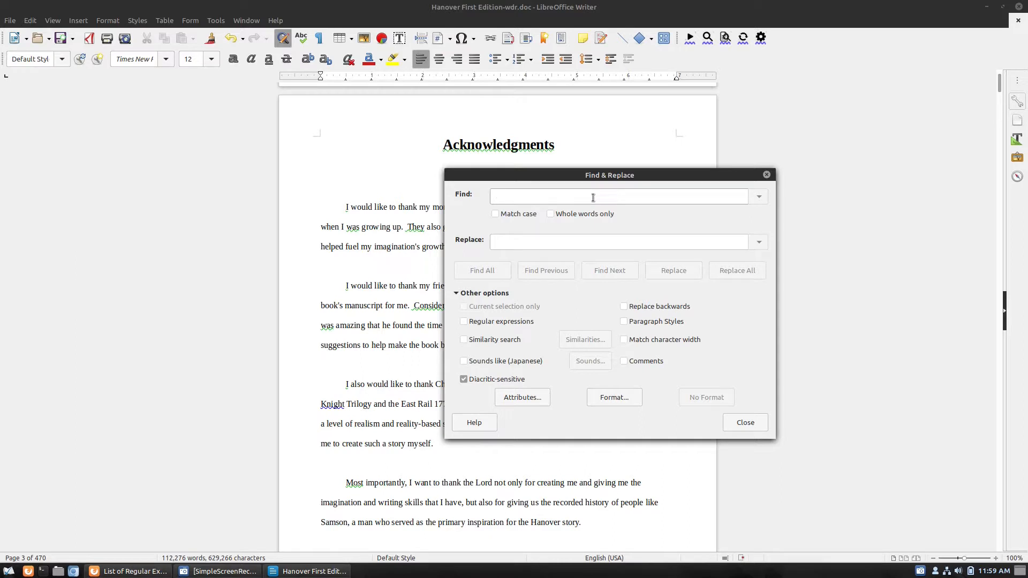
pyautogui.click(592, 198)
pyautogui.click(556, 245)
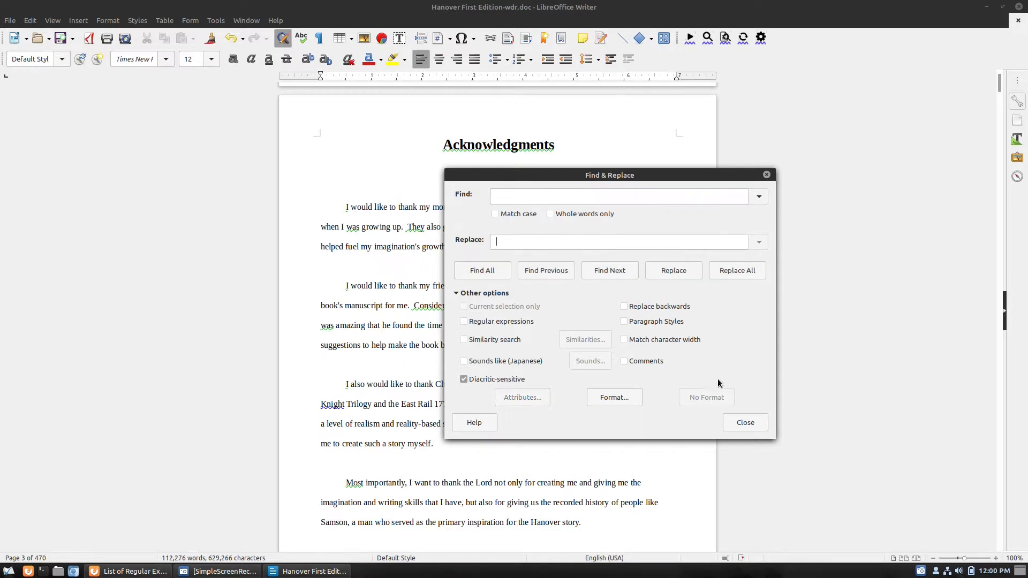
pyautogui.click(734, 269)
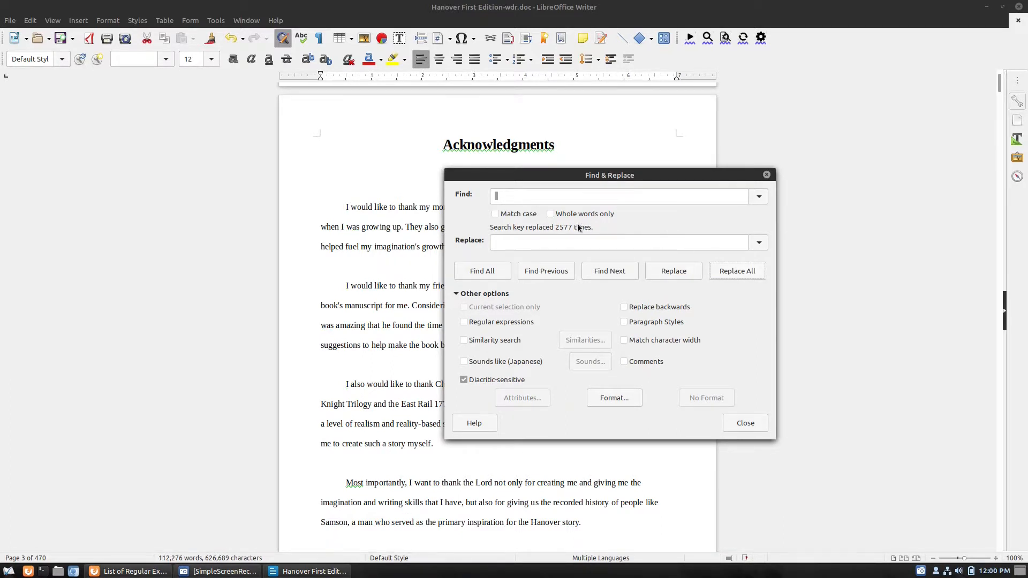
# - Repeat the replacement of double spaces with single spaces throughout the manuscript, dismissing the LanguageTool error message
pyautogui.click(683, 274)
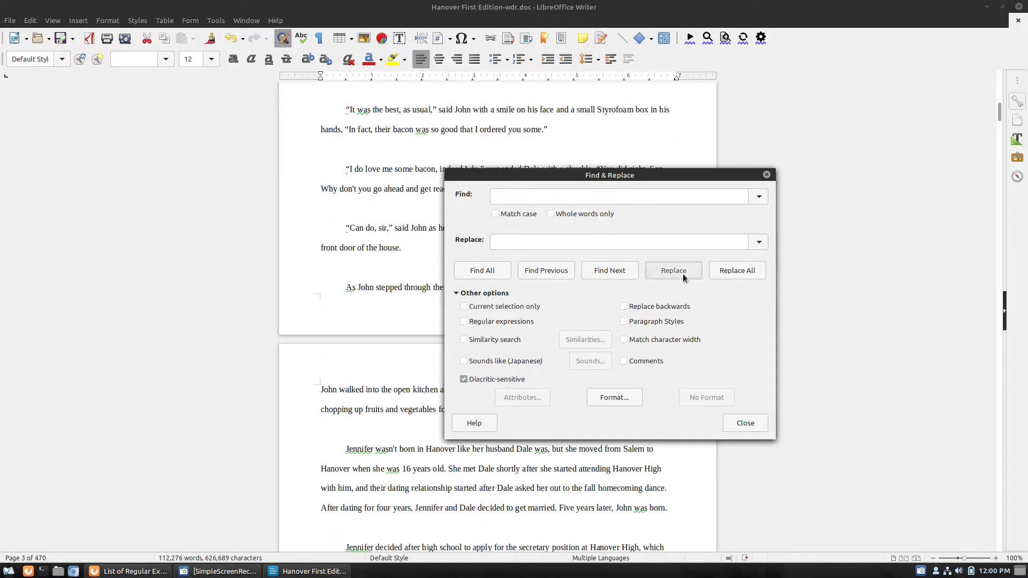
pyautogui.click(732, 271)
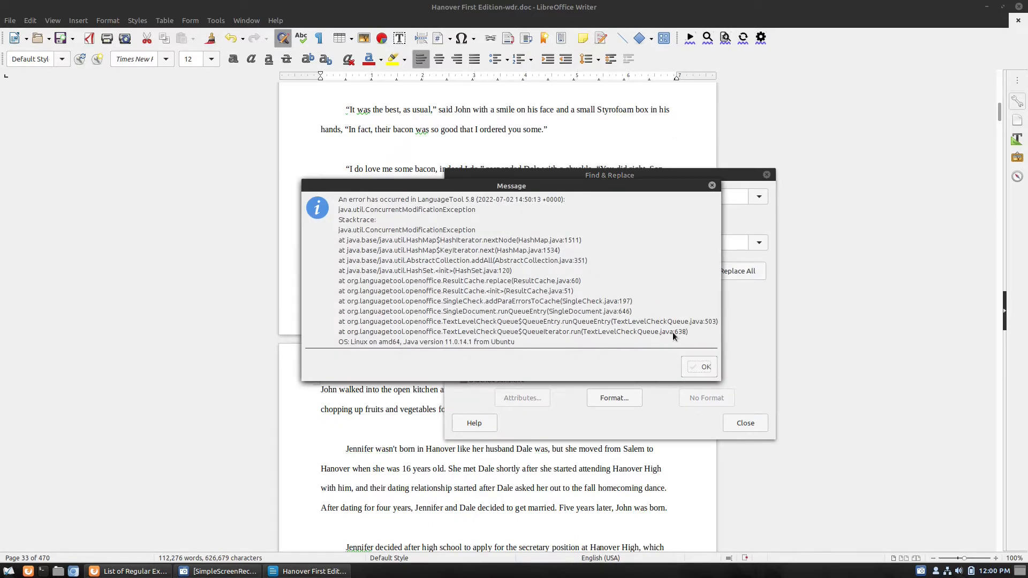
pyautogui.click(699, 365)
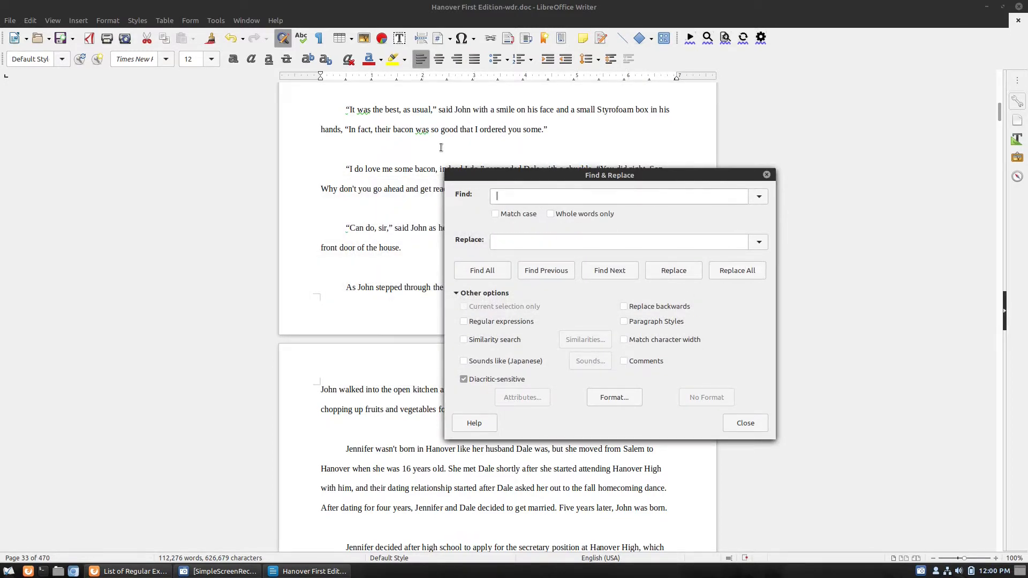
pyautogui.click(522, 241)
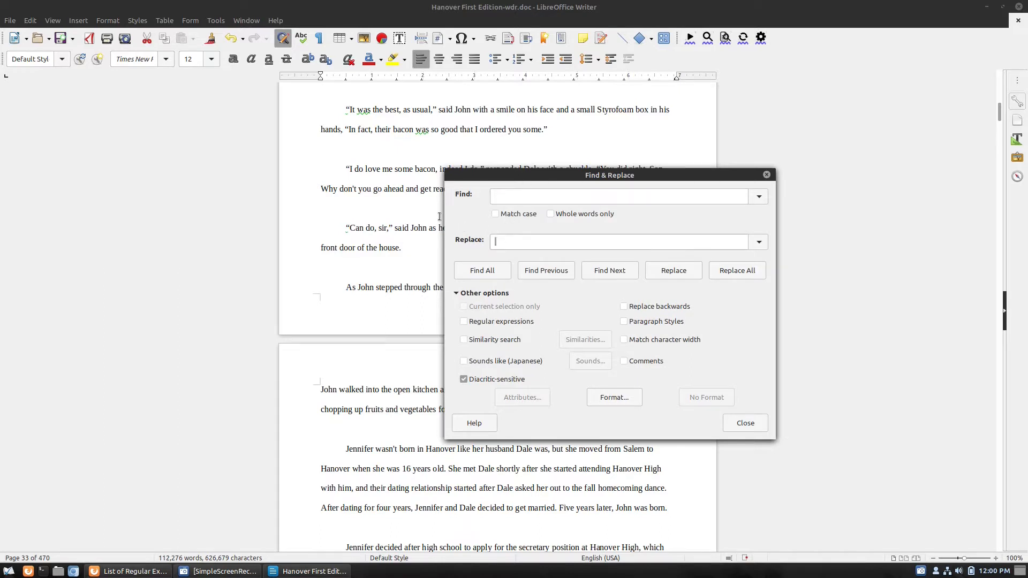
pyautogui.click(736, 273)
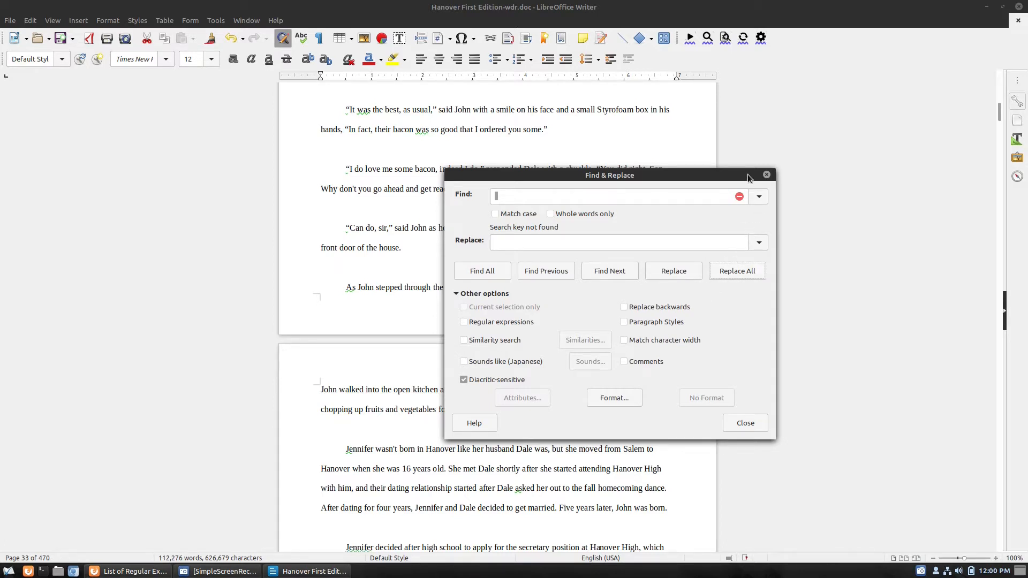
# - Switch to the regular expressions help page in Firefox and select the expression that finds an empty paragraph
pyautogui.click(147, 568)
pyautogui.scroll(-10, 274, 338)
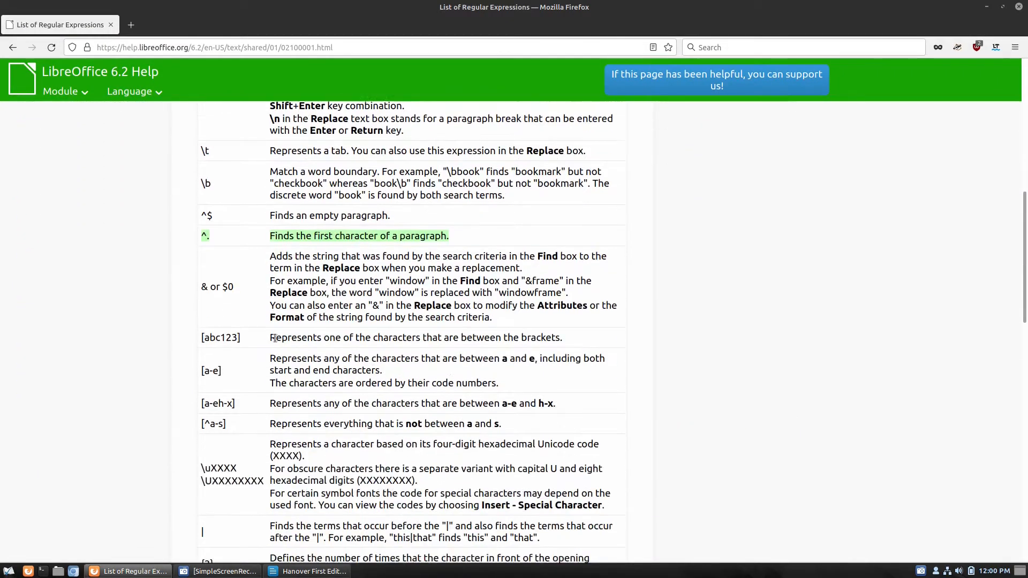
pyautogui.scroll(3, 252, 326)
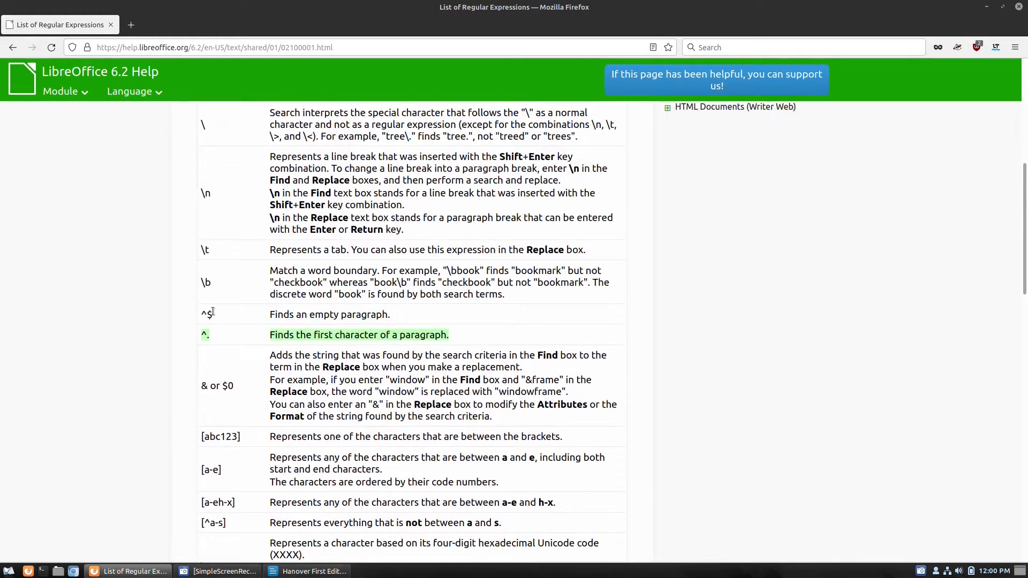
pyautogui.moveTo(212, 313); pyautogui.dragTo(185, 316)
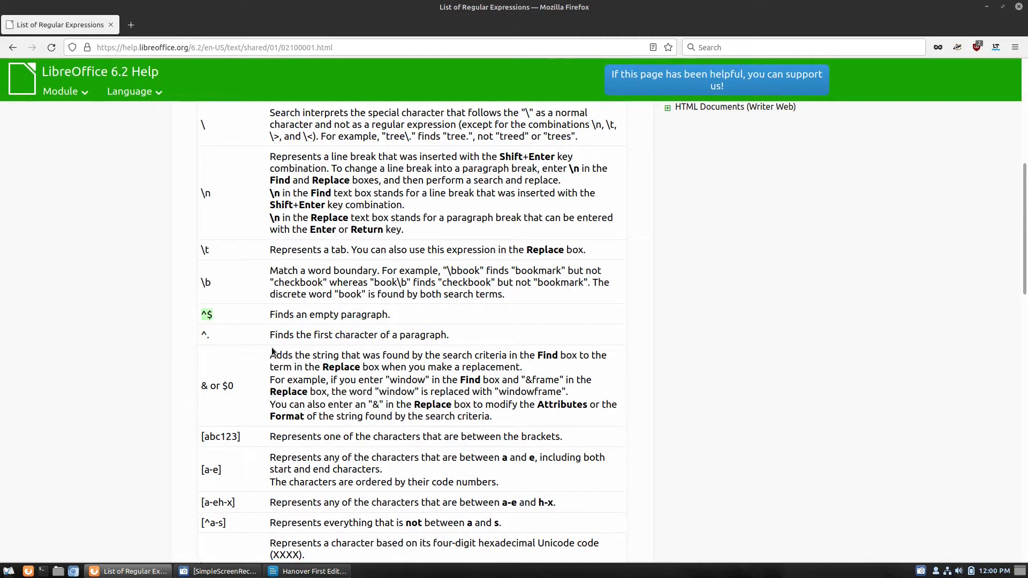
# - Return to LibreOffice Writer and replace all matches of ^$ with nothing, with regular expressions enabled, to remove the manuscript's empty paragraphs
pyautogui.click(307, 573)
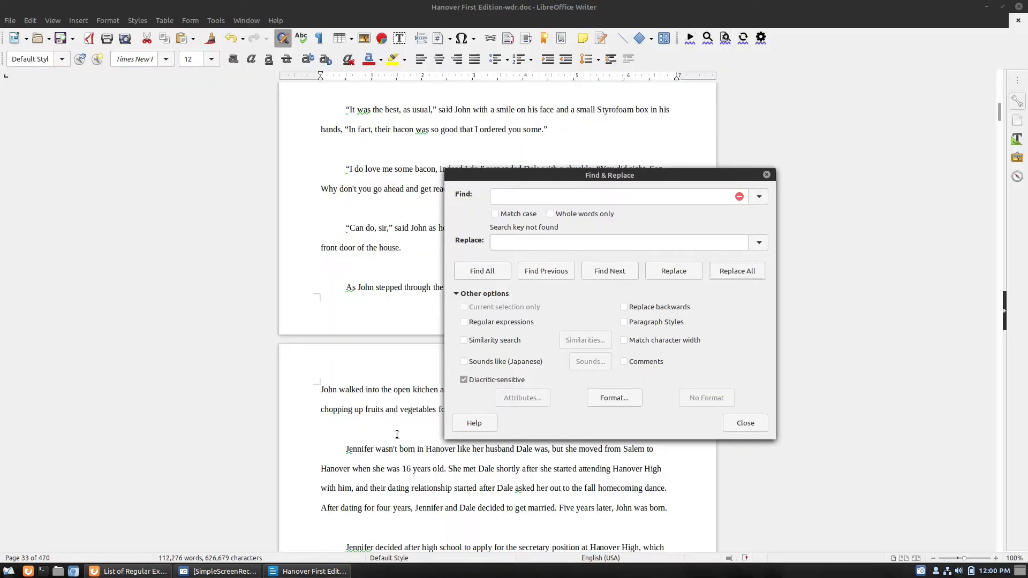
pyautogui.click(510, 241)
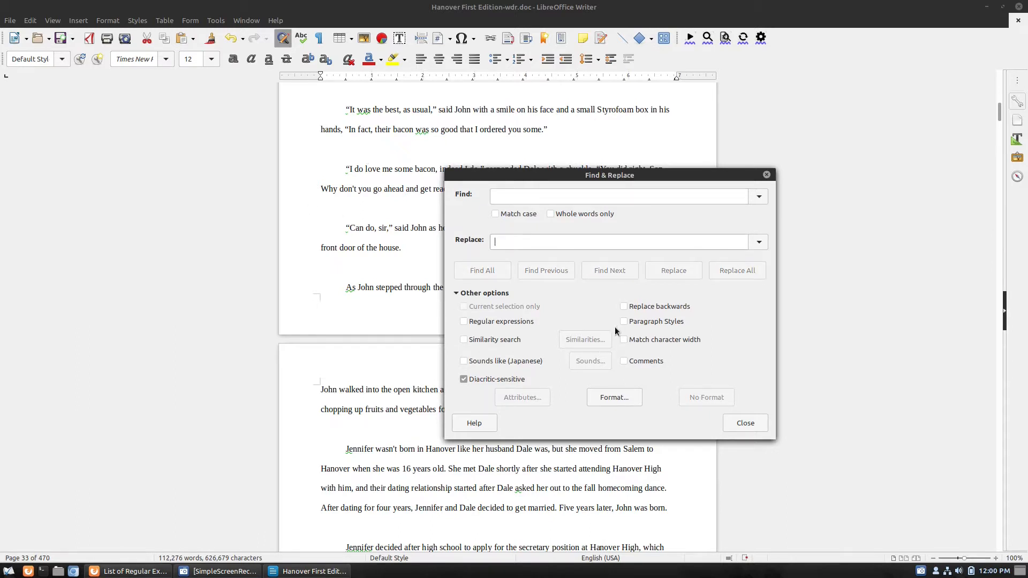
pyautogui.click(537, 197)
pyautogui.write('^$')
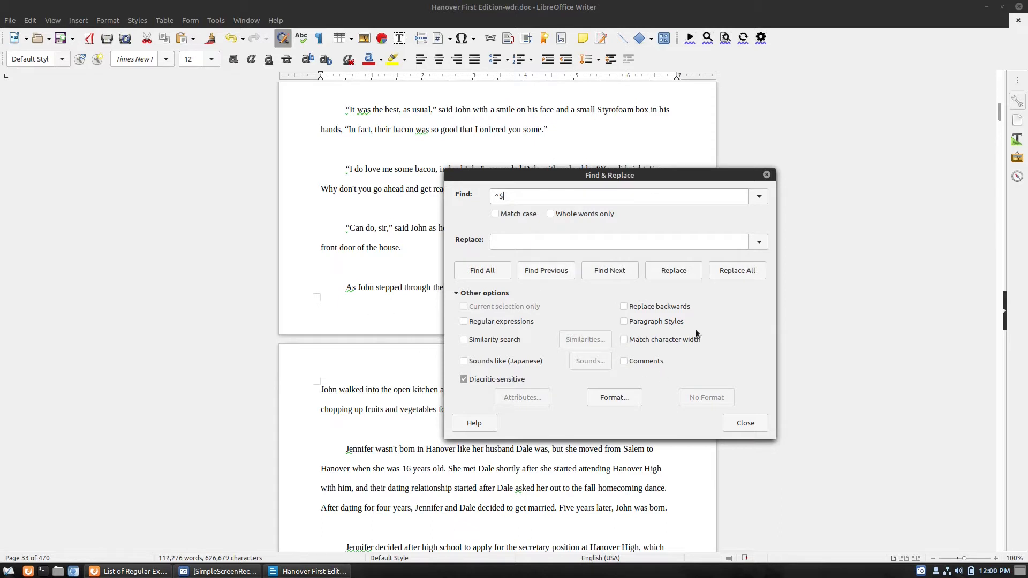
pyautogui.click(720, 272)
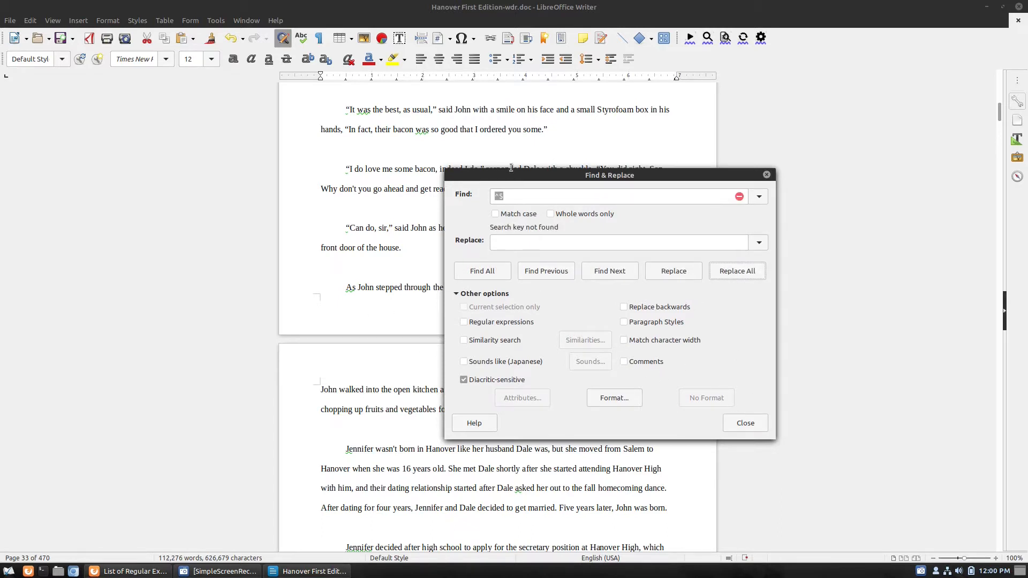
pyautogui.click(470, 323)
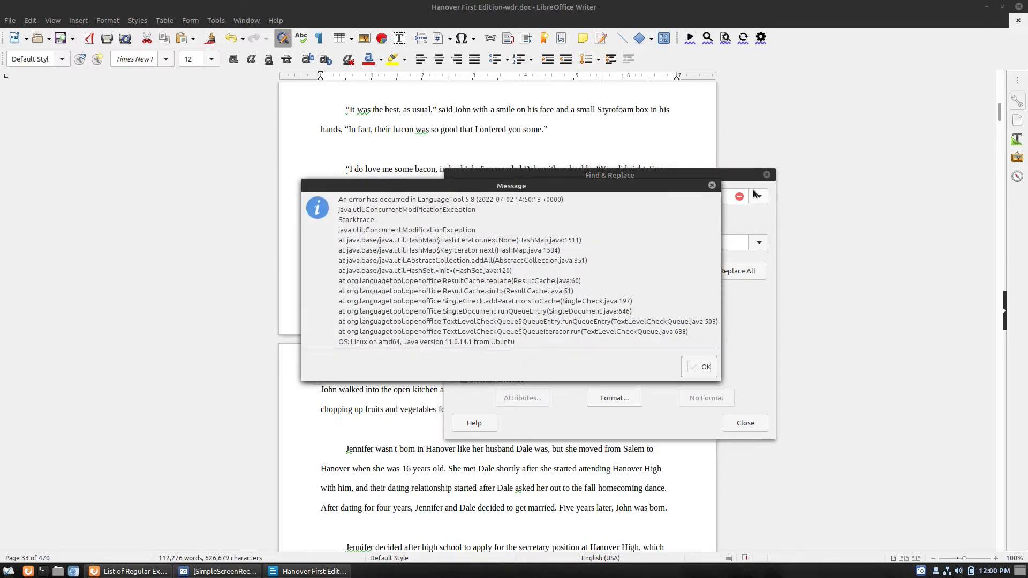
pyautogui.click(712, 185)
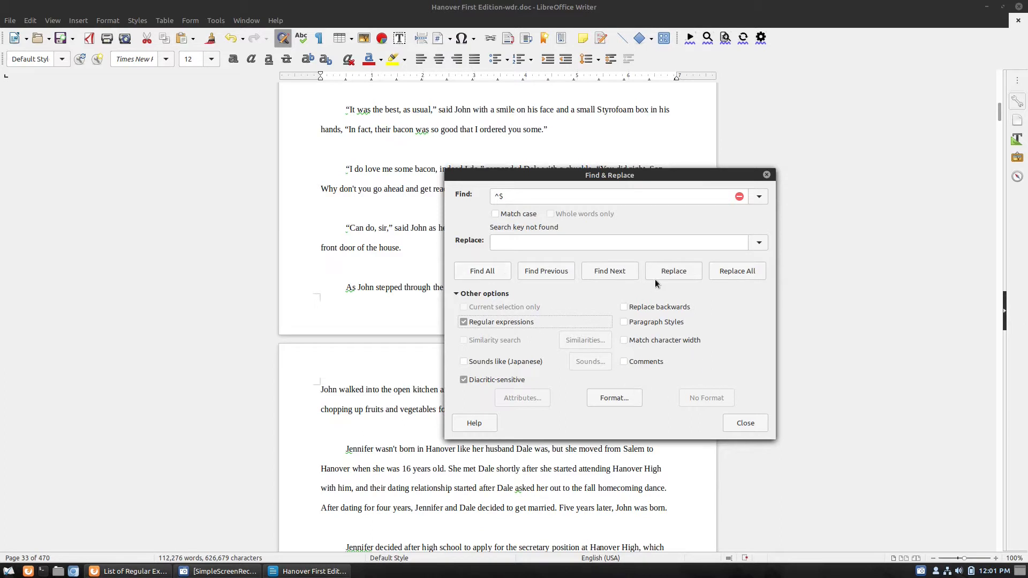
pyautogui.click(746, 270)
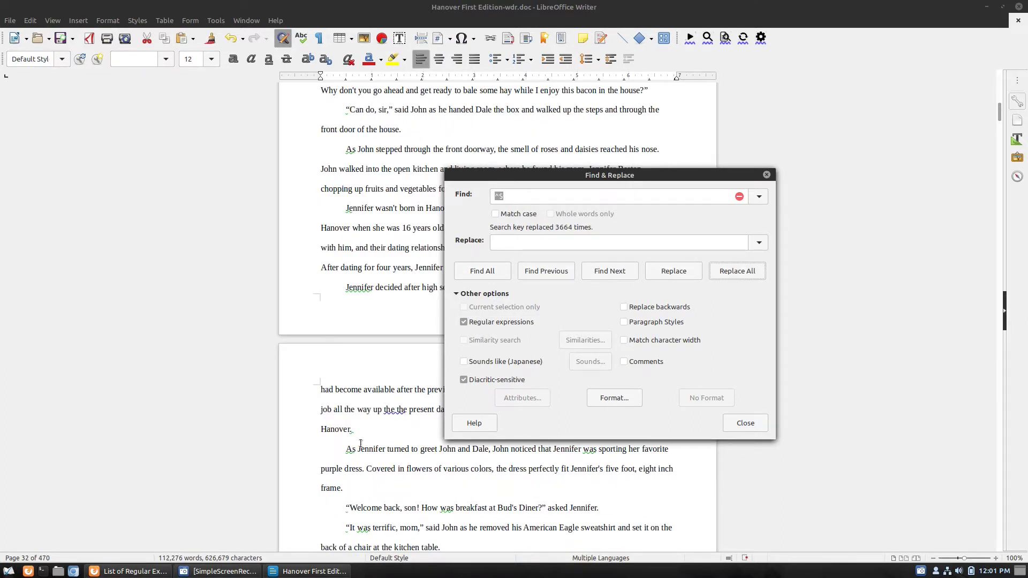
# - Look through the Chapter 1 pages for leftover blank paragraphs between text and dialogue, closing Find & Replace
pyautogui.scroll(-5, 363, 484)
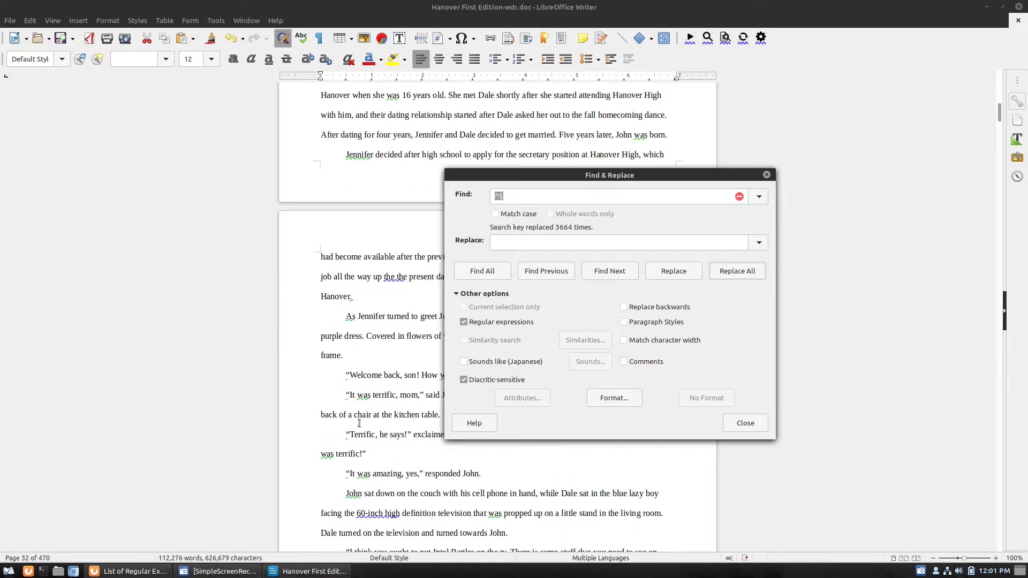
pyautogui.scroll(-20, 359, 424)
pyautogui.scroll(-10, 343, 406)
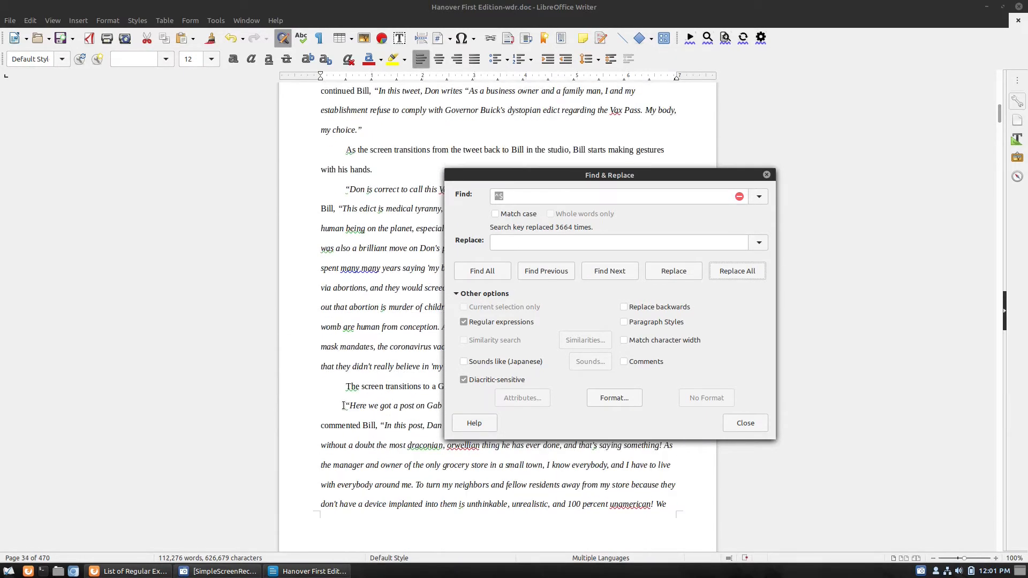
pyautogui.click(767, 174)
pyautogui.scroll(20, 545, 248)
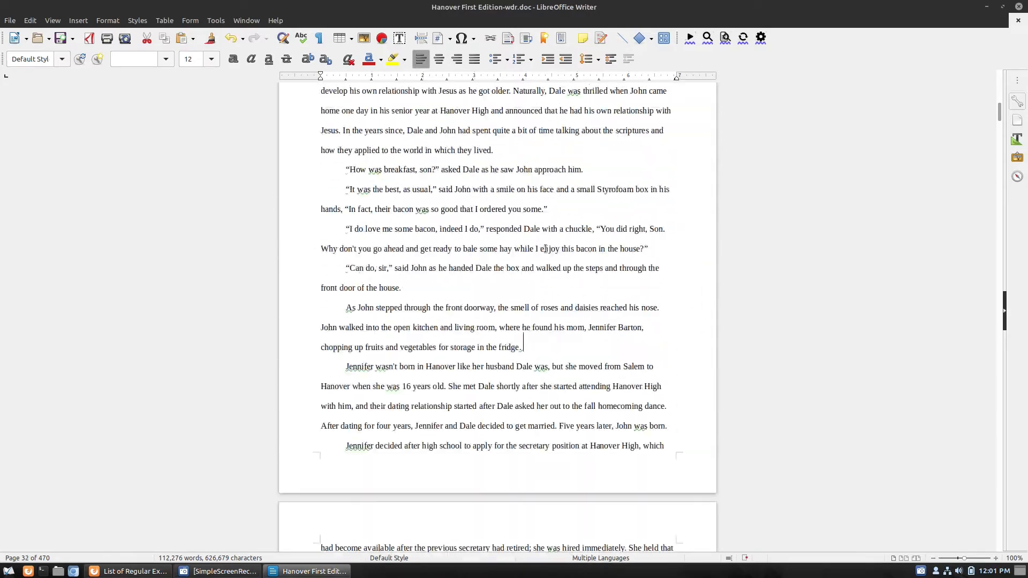
pyautogui.scroll(20, 545, 249)
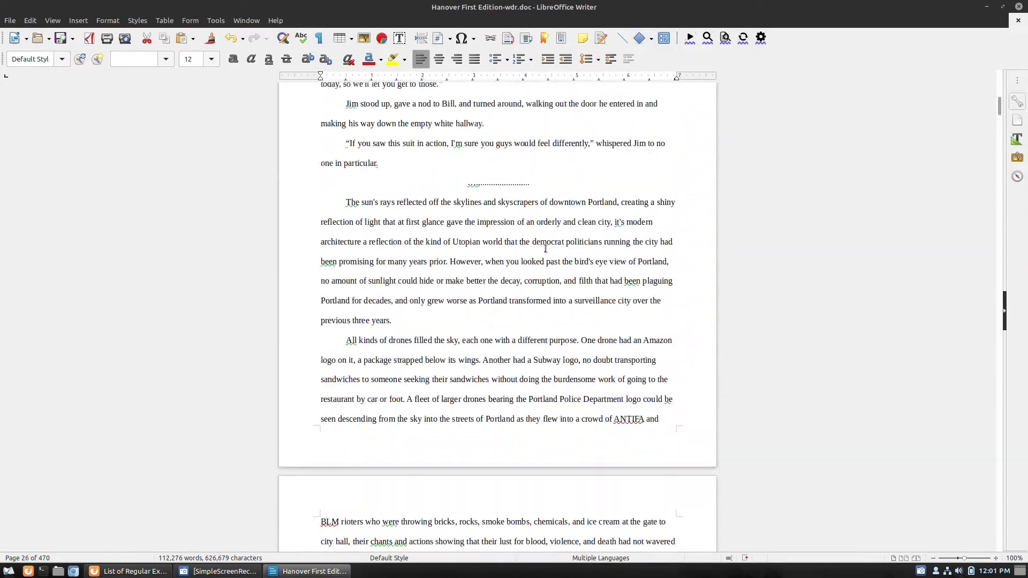
pyautogui.scroll(-20, 507, 232)
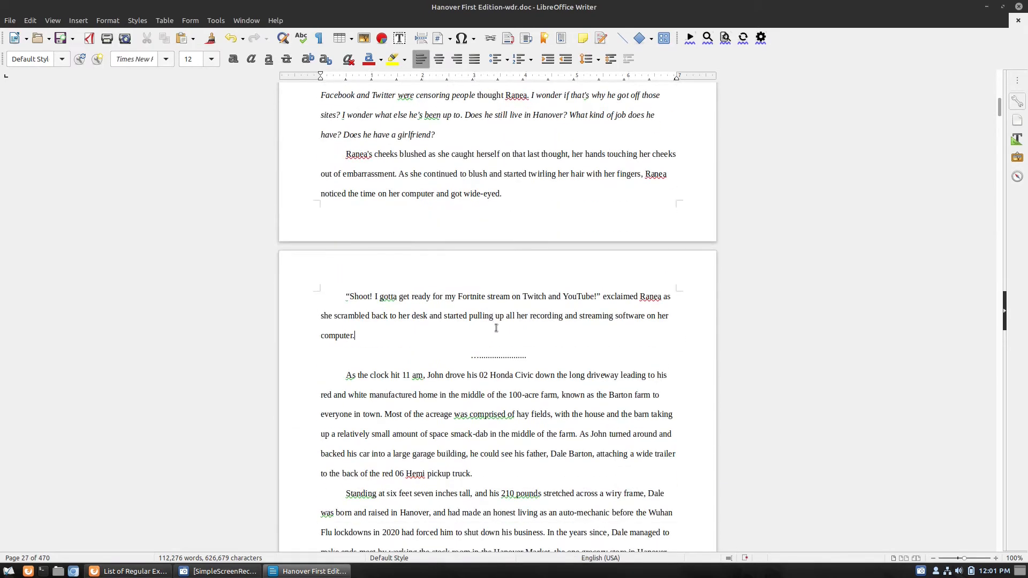
# - Compare the paragraph style and alignment of the dotted scene-break line with the body paragraphs around it
pyautogui.click(506, 397)
pyautogui.scroll(-3, 484, 357)
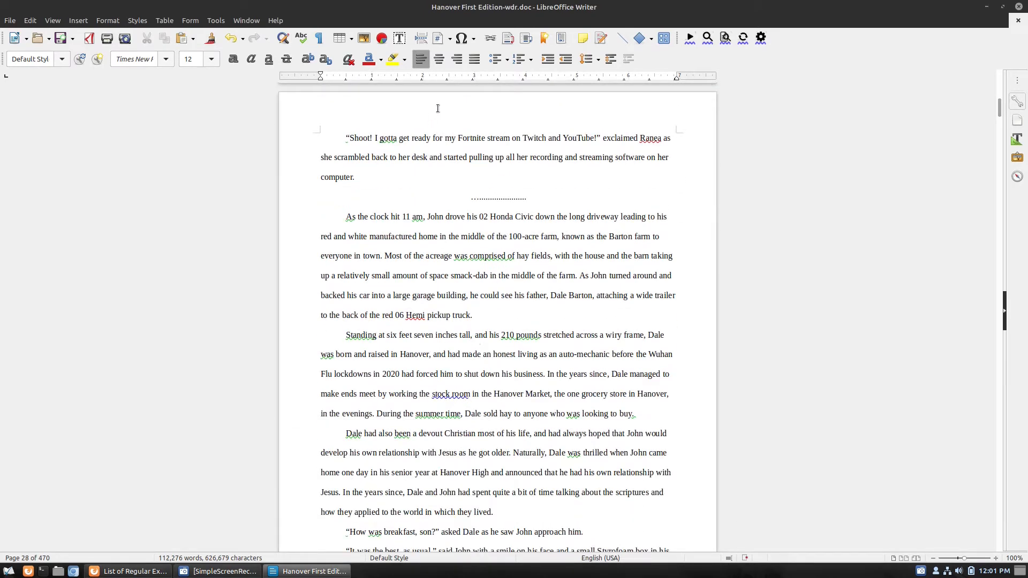
pyautogui.click(488, 197)
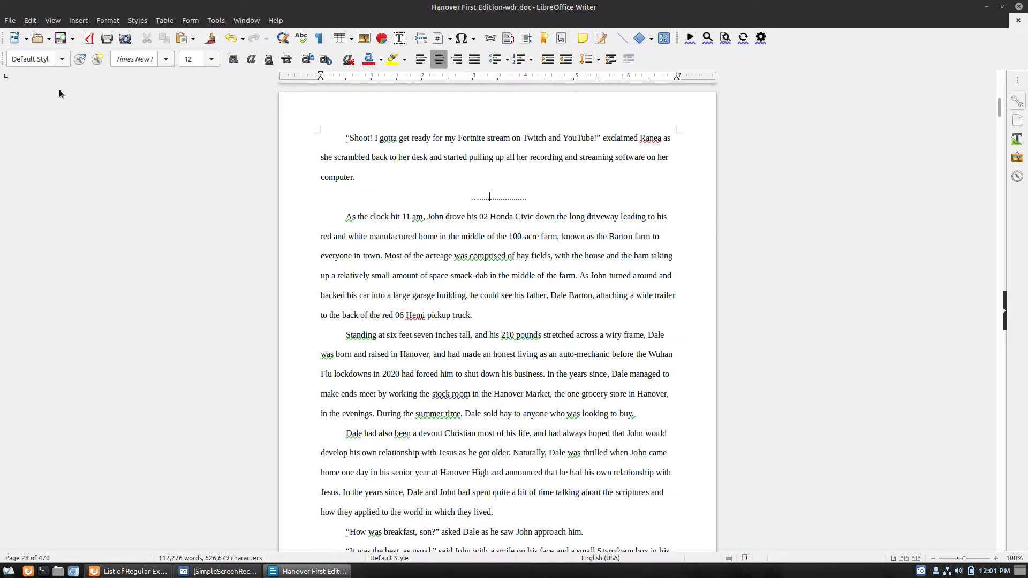
pyautogui.click(408, 241)
pyautogui.scroll(-3, 434, 259)
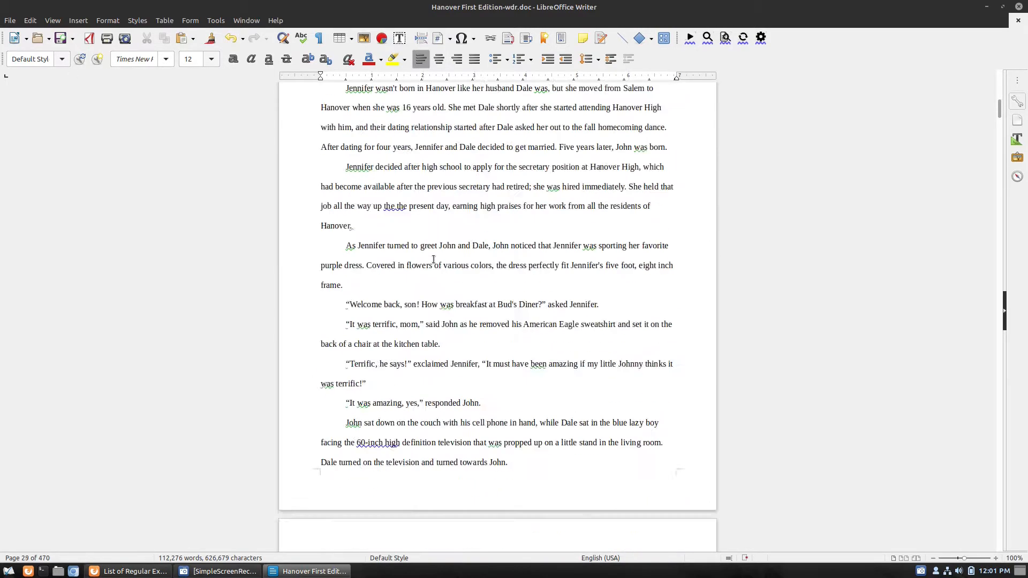
# - Apply the Text Body paragraph style to the entire manuscript and clear the selection
pyautogui.scroll(-15, 434, 259)
pyautogui.hotkey('ctrl', 'a')
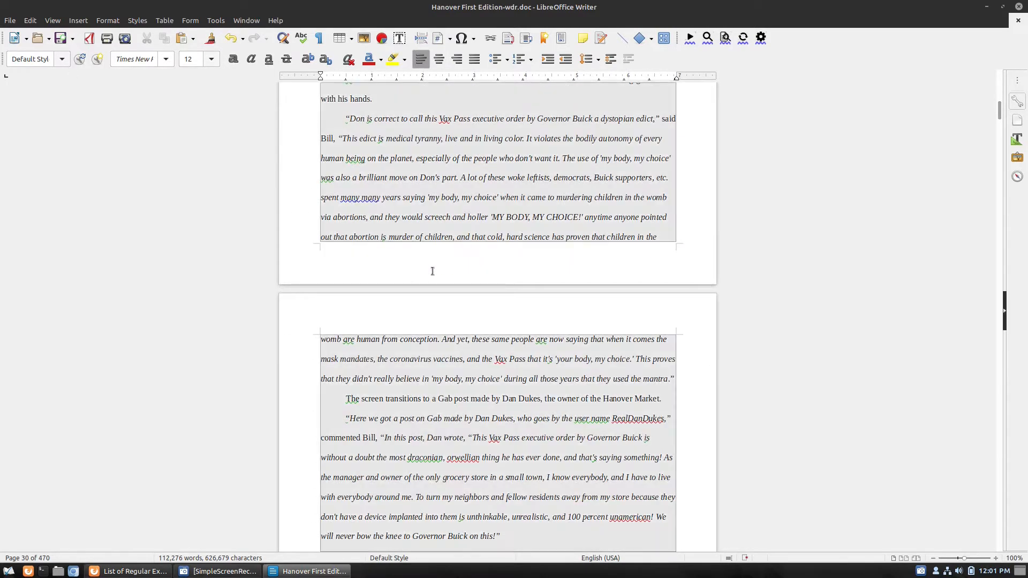
pyautogui.click(64, 57)
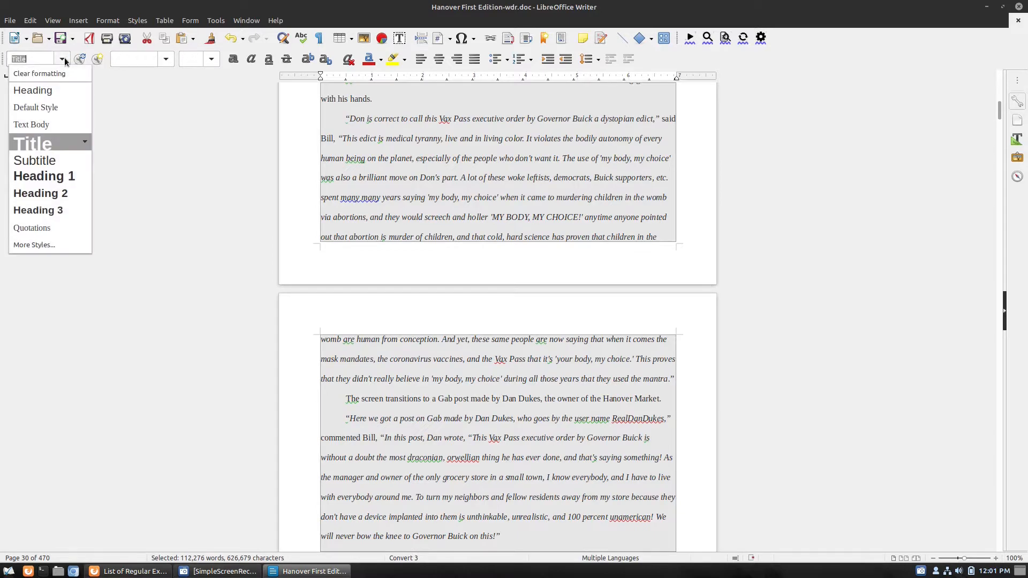
pyautogui.click(51, 124)
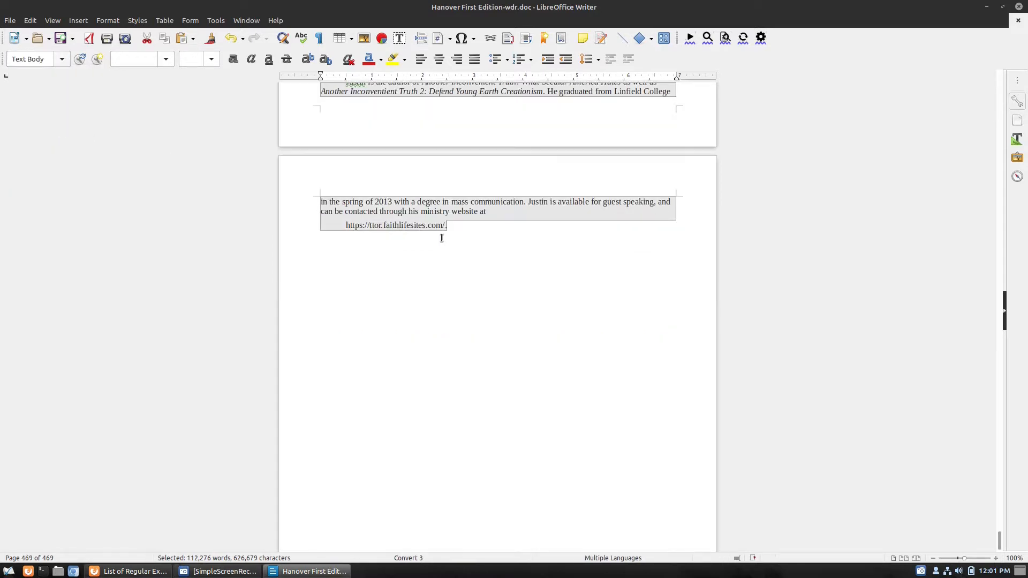
pyautogui.click(483, 246)
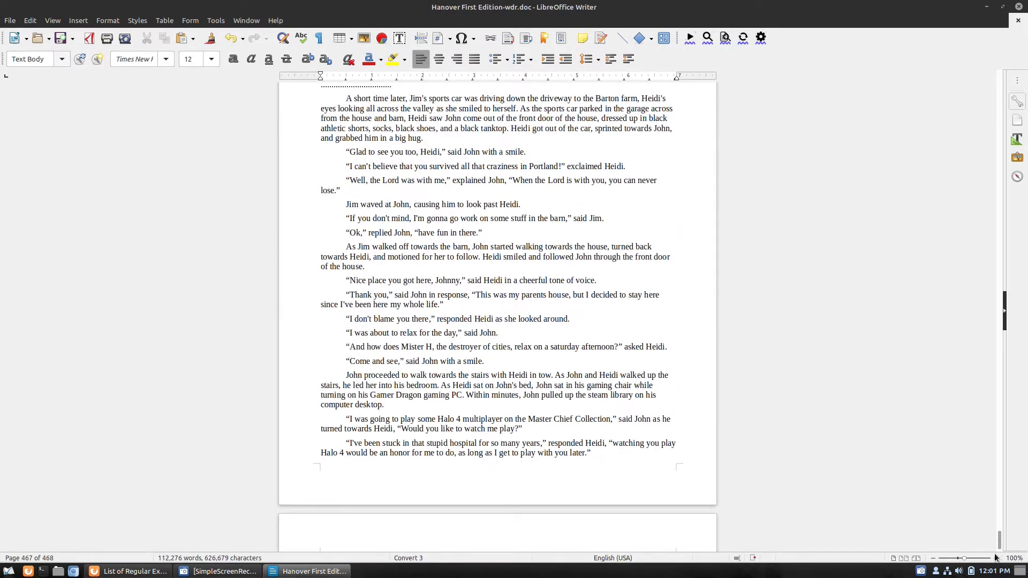
# - Return to the manuscript's beginning and examine the formatting of the title, copyright text, Acknowledgments and Chapter 1 opening
pyautogui.moveTo(998, 541); pyautogui.dragTo(997, 60)
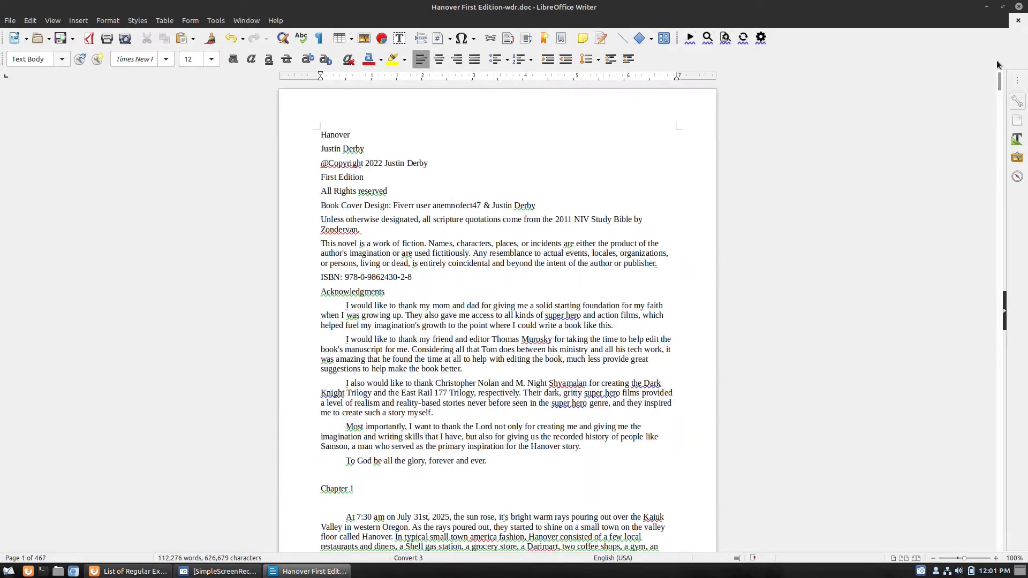
pyautogui.scroll(-5, 495, 284)
pyautogui.scroll(5, 495, 285)
pyautogui.click(355, 132)
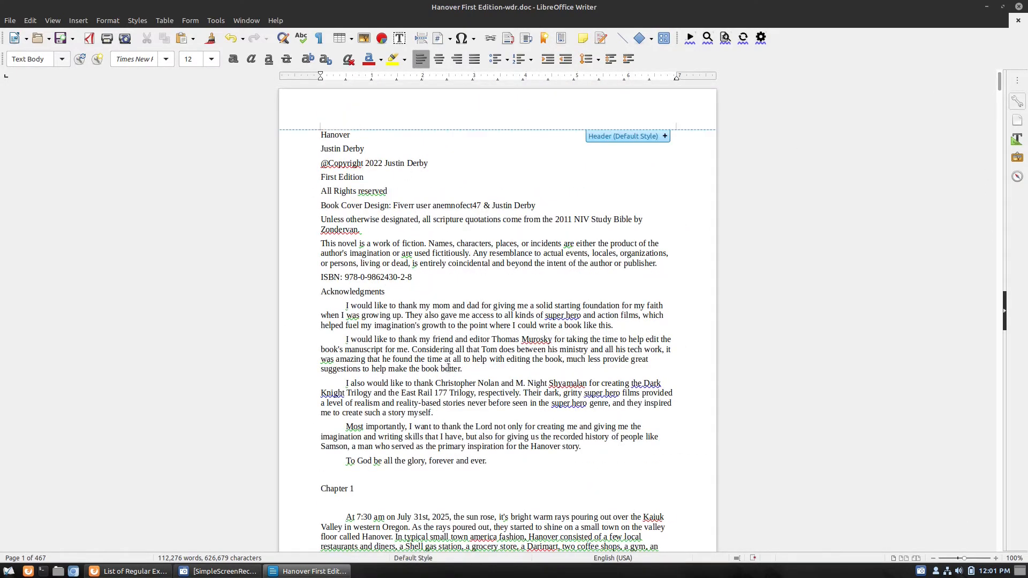
pyautogui.scroll(-5, 455, 369)
pyautogui.scroll(5, 458, 374)
# - Insert a manual page break with the Default Style page style after the author's name, ahead of the copyright notice
pyautogui.click(370, 149)
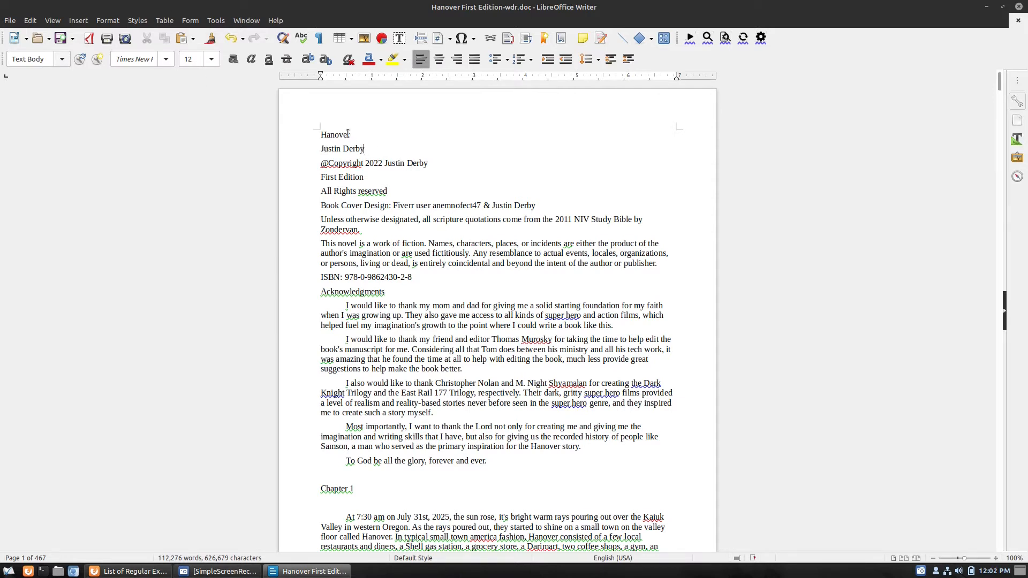
pyautogui.click(83, 21)
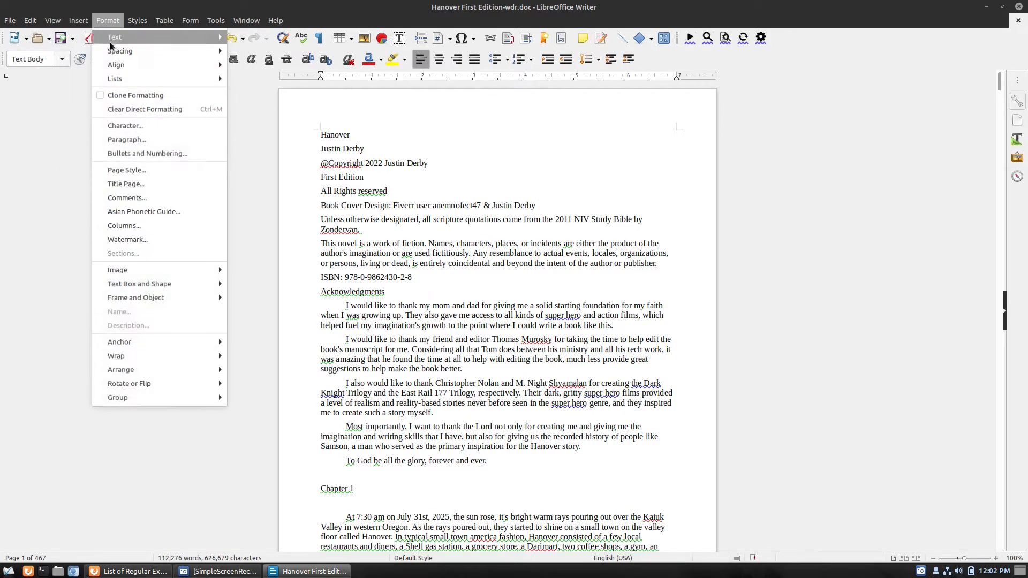
pyautogui.moveTo(190, 57)
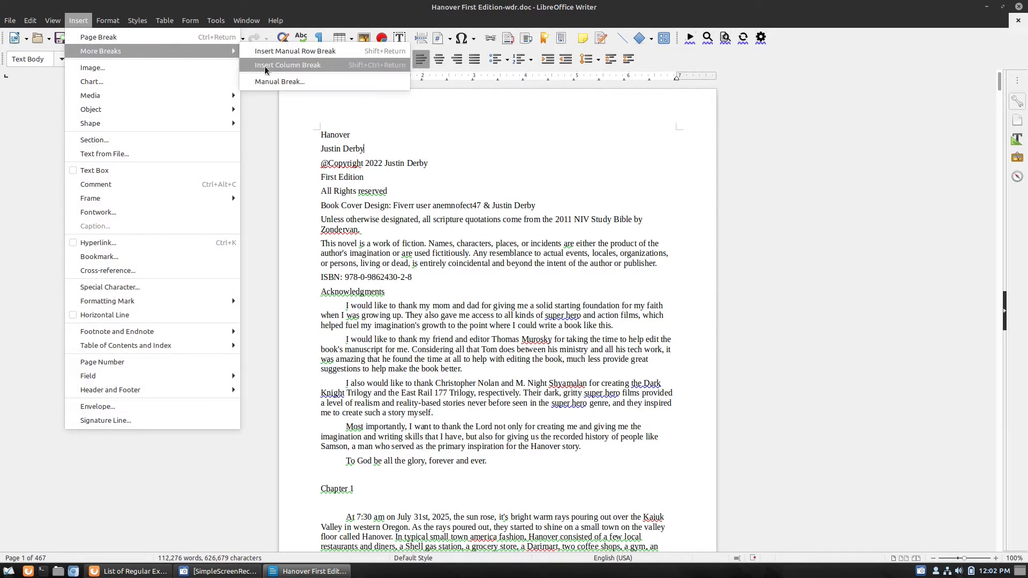
pyautogui.click(275, 80)
pyautogui.click(518, 300)
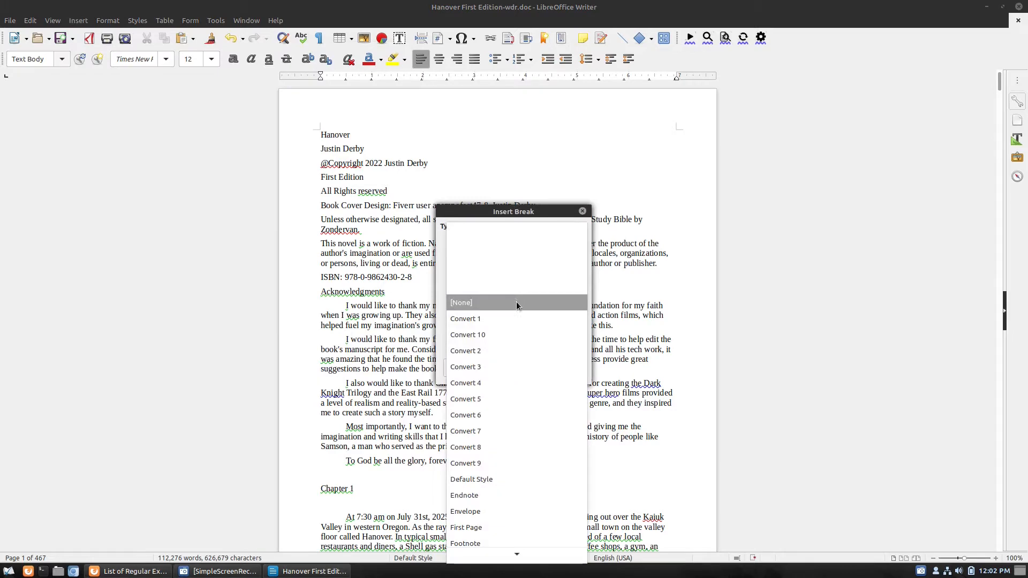
pyautogui.click(500, 473)
pyautogui.click(561, 369)
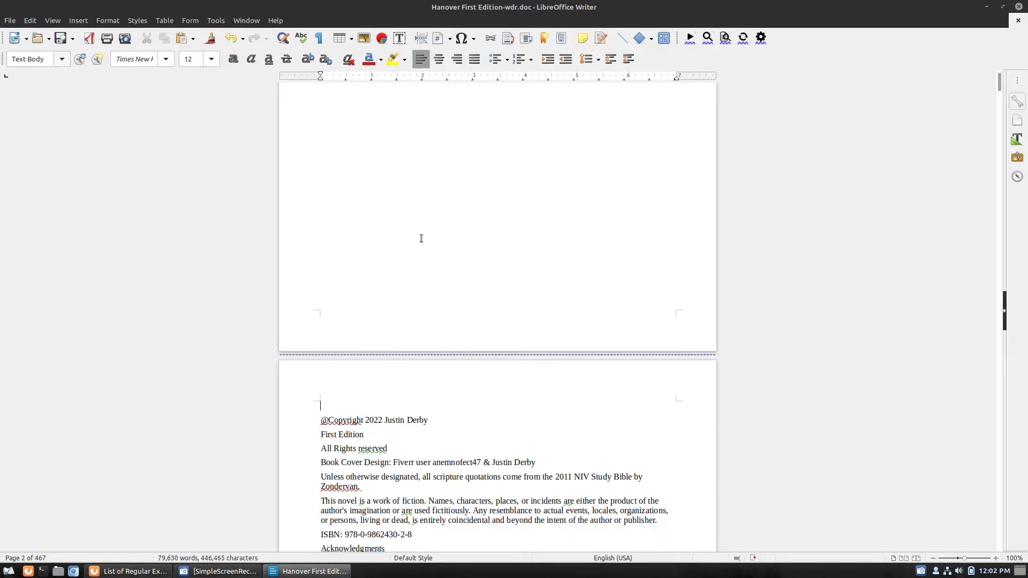
pyautogui.scroll(-10, 466, 276)
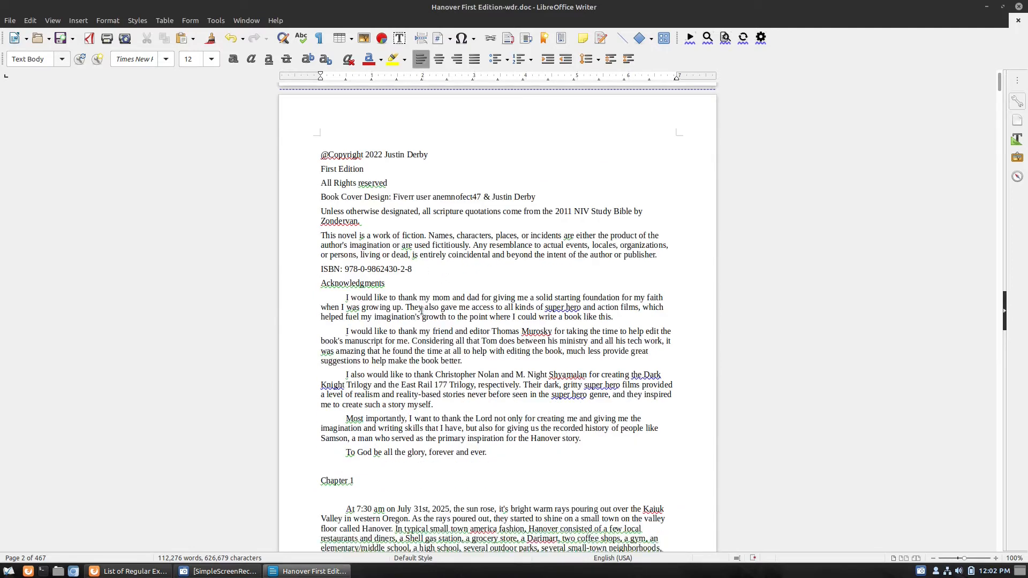
# - Insert a manual page break after the ISBN line, ahead of the Acknowledgments heading
pyautogui.click(77, 21)
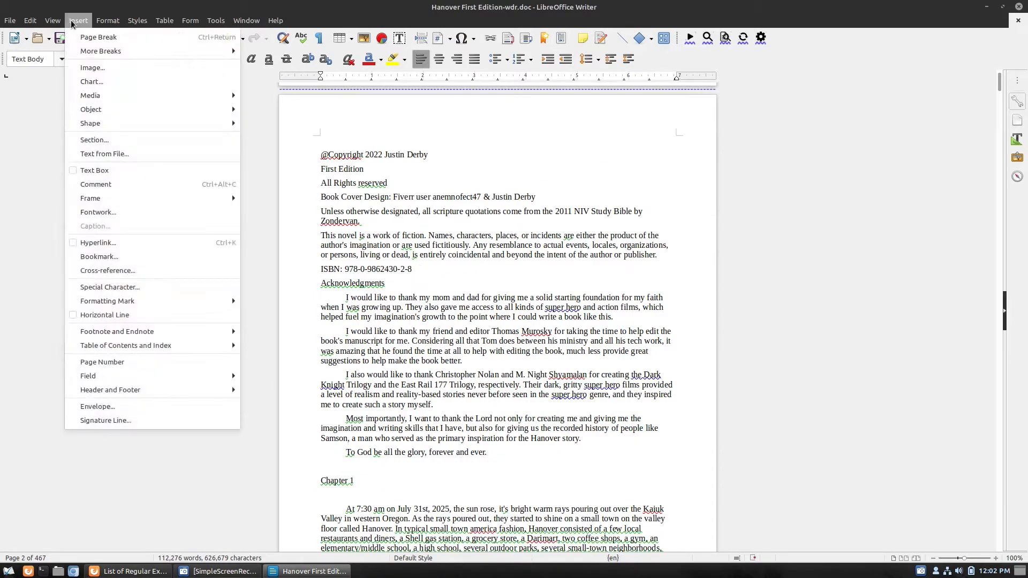
pyautogui.moveTo(134, 51)
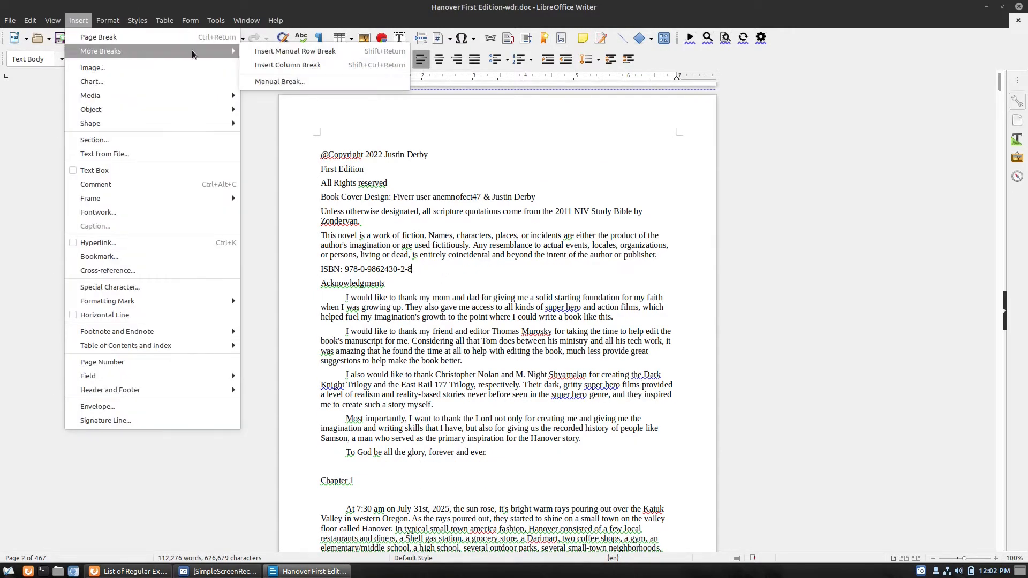
pyautogui.click(281, 81)
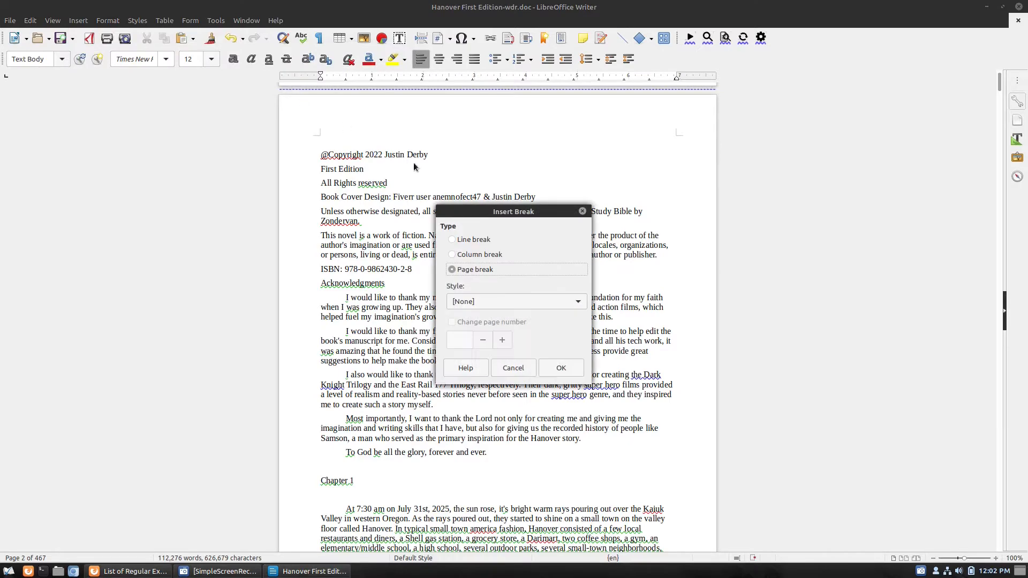
pyautogui.click(518, 300)
pyautogui.scroll(-8, 522, 333)
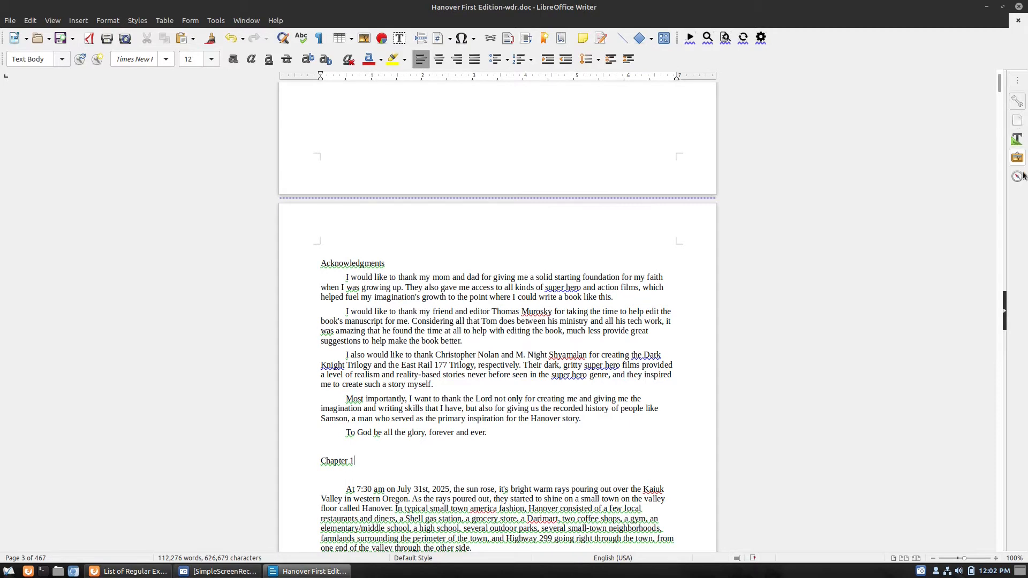
# - Expand and widen the sidebar, then show the document's page styles in it
pyautogui.click(1004, 305)
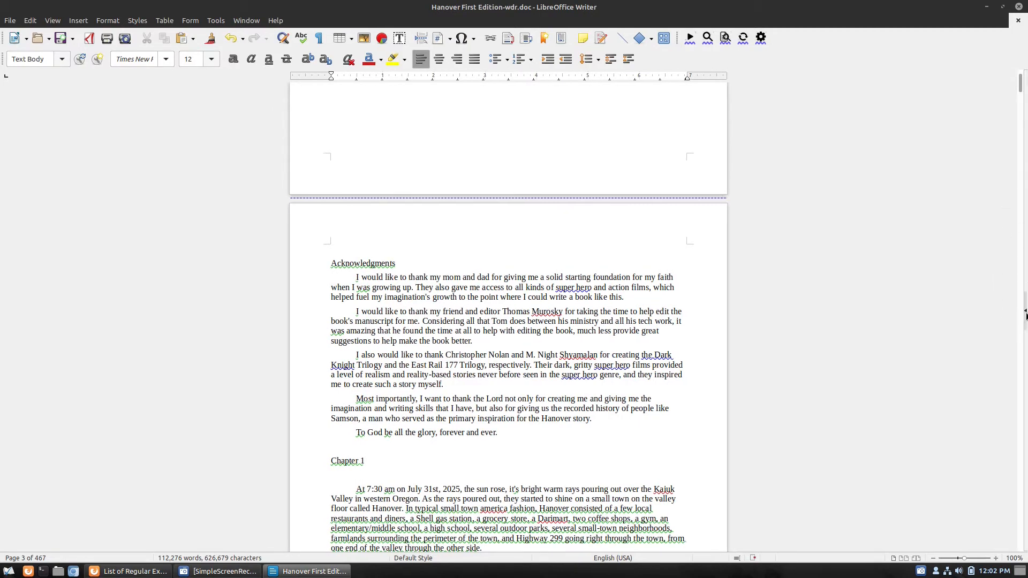
pyautogui.click(1024, 297)
pyautogui.click(1010, 83)
pyautogui.click(1010, 77)
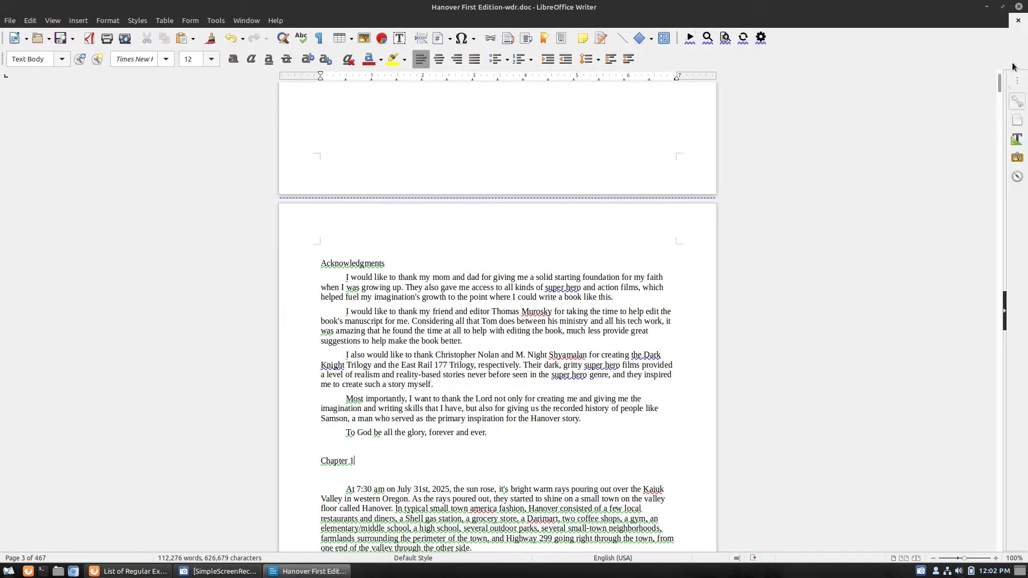
pyautogui.moveTo(1004, 134); pyautogui.dragTo(919, 142)
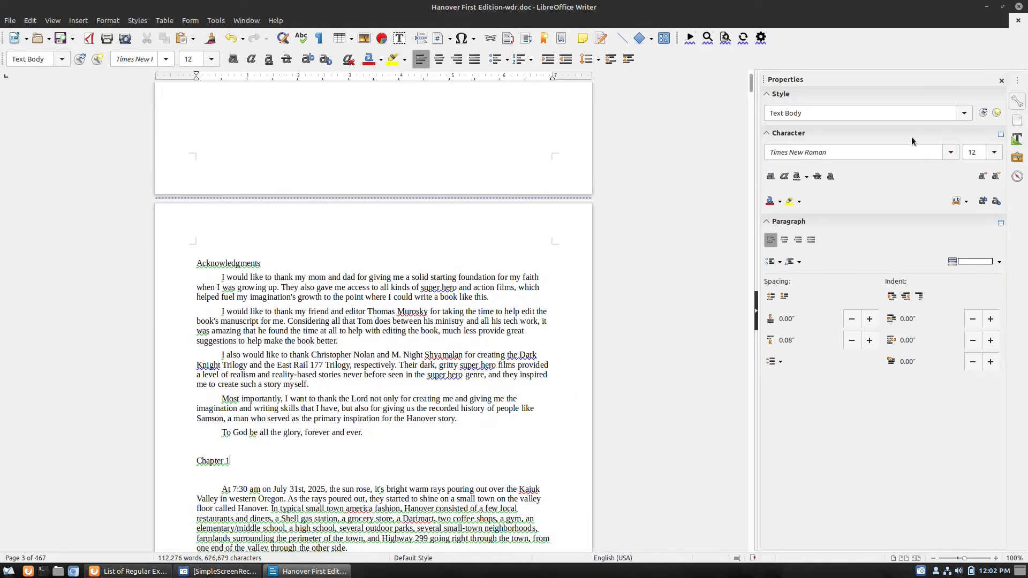
pyautogui.click(1018, 139)
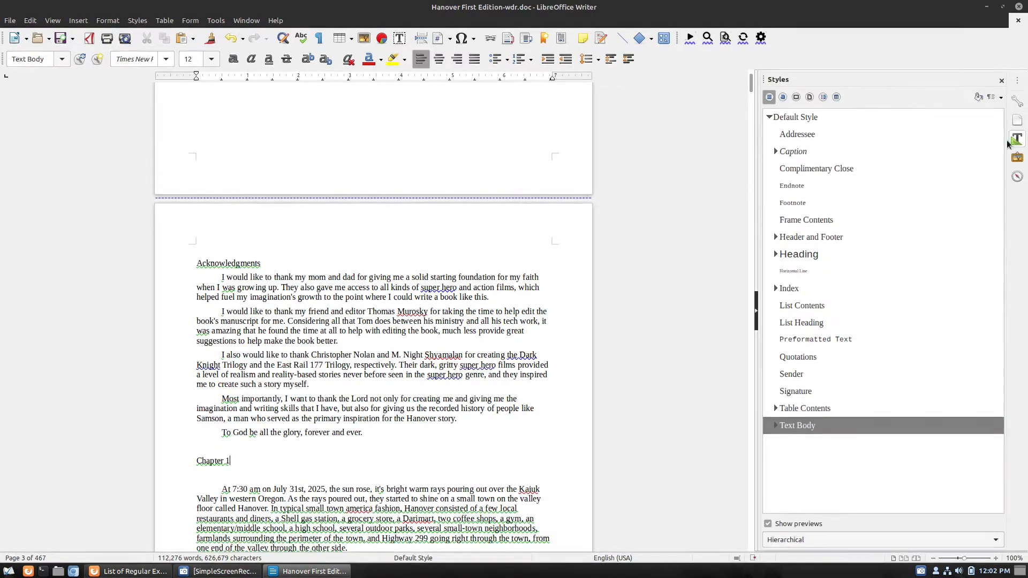
pyautogui.click(810, 97)
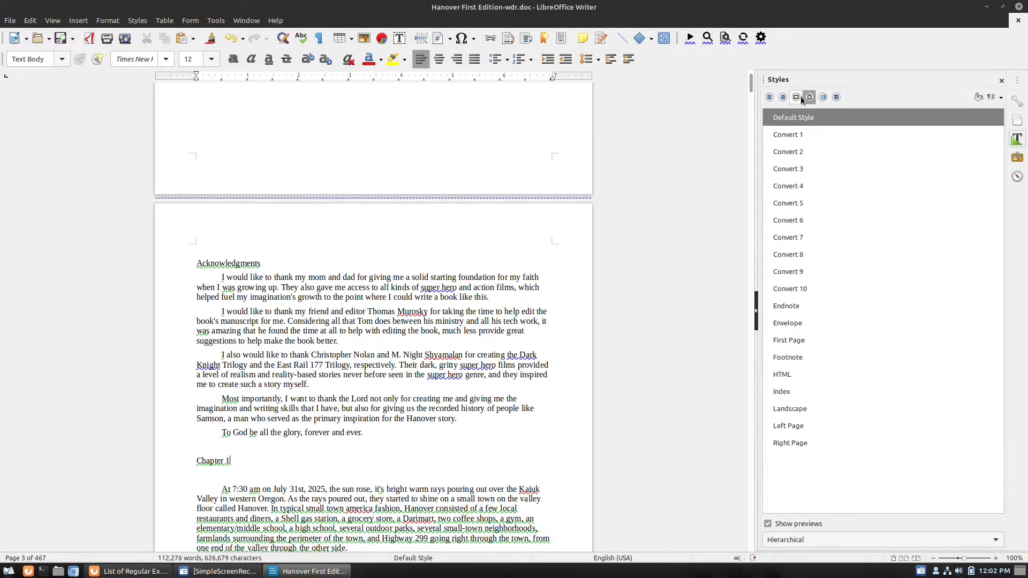
# - Delete the page styles Convert 1, Convert 2 and Convert 4
pyautogui.click(811, 139)
pyautogui.rightClick(810, 139)
pyautogui.click(867, 175)
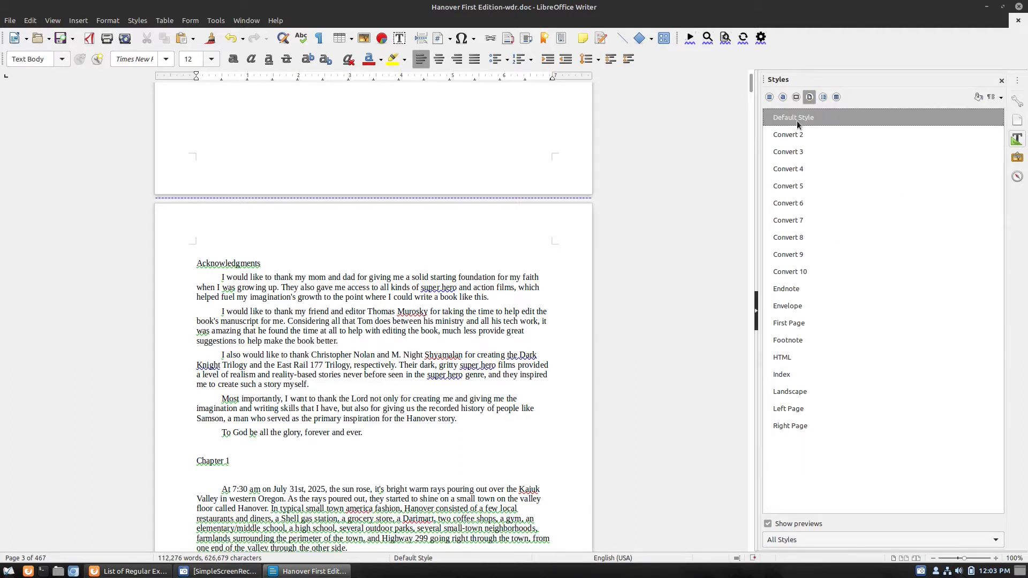
pyautogui.rightClick(813, 134)
pyautogui.click(827, 195)
pyautogui.click(799, 146)
pyautogui.rightClick(799, 147)
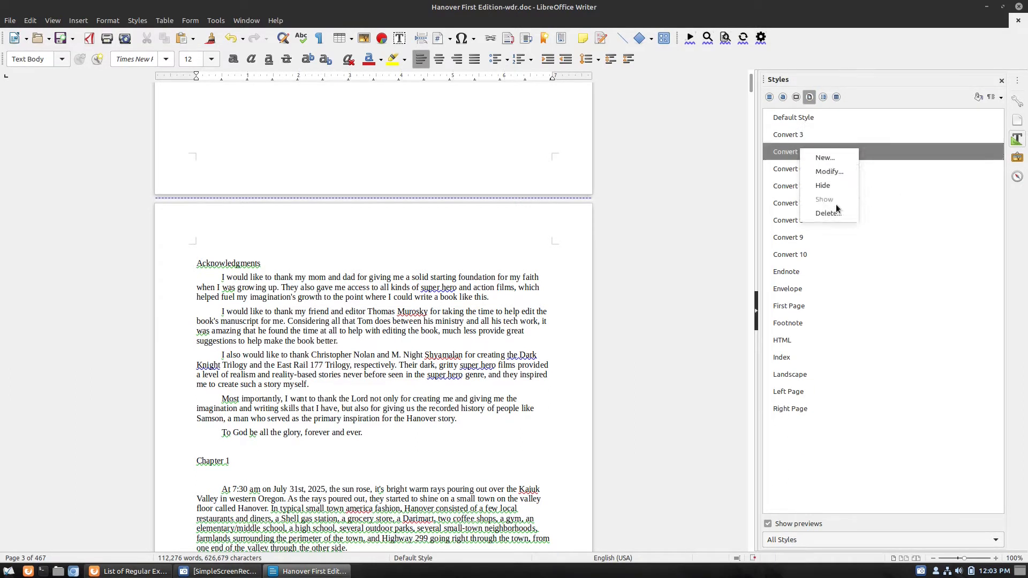
pyautogui.click(831, 213)
pyautogui.click(790, 140)
pyautogui.rightClick(796, 141)
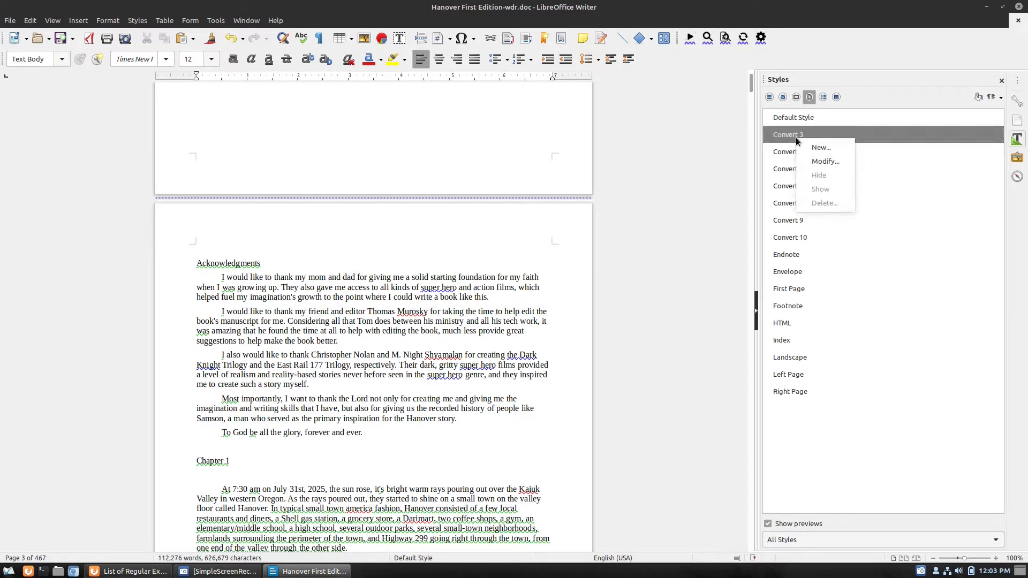
pyautogui.press('Escape')
# - Delete the page styles Convert 5 and Convert 6
pyautogui.click(787, 152)
pyautogui.rightClick(792, 152)
pyautogui.click(831, 212)
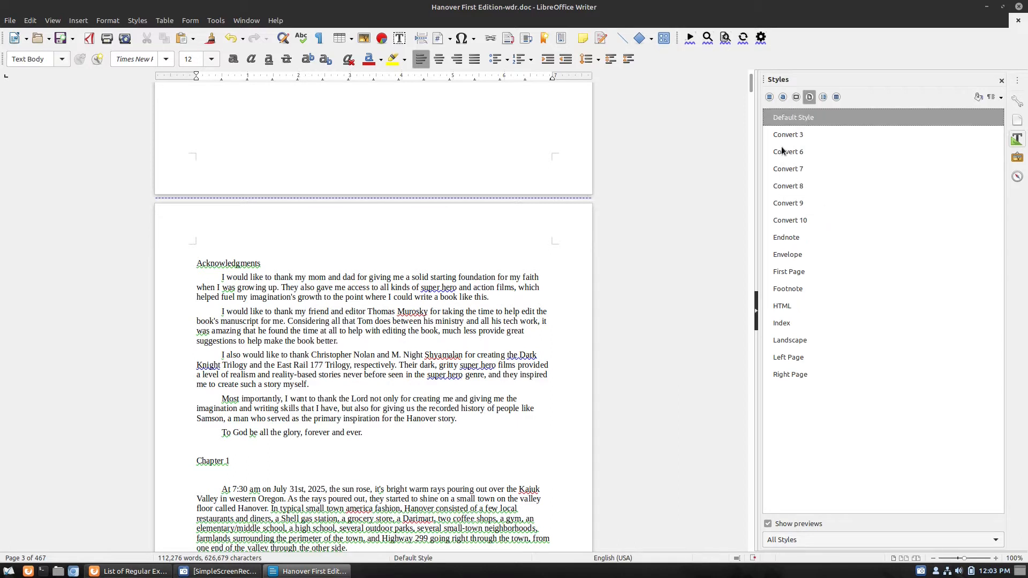
pyautogui.click(782, 150)
pyautogui.rightClick(797, 149)
pyautogui.click(819, 213)
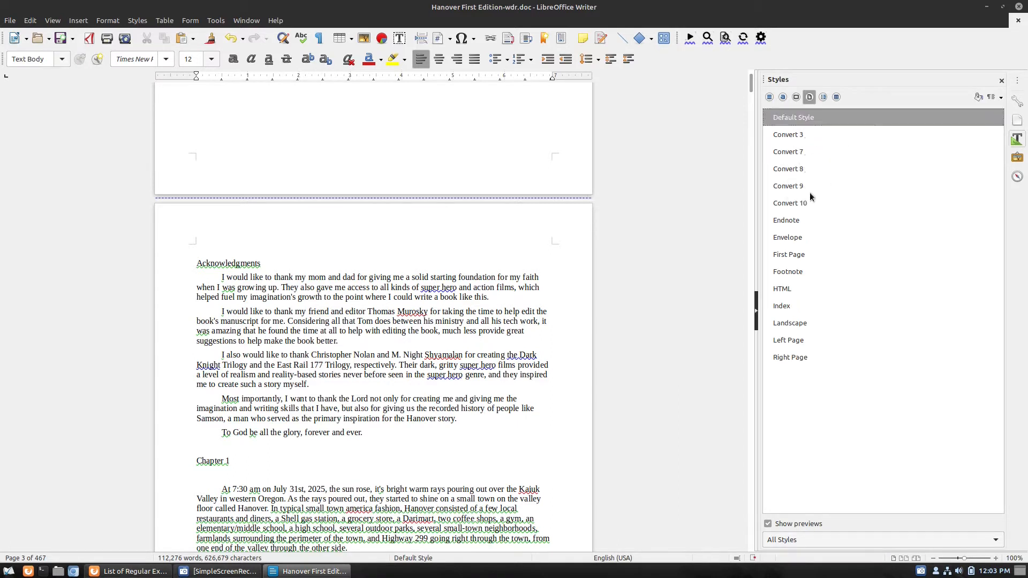
# - Delete the remaining unused page styles Convert 7, Convert 8, Convert 9 and Convert 10
pyautogui.click(788, 151)
pyautogui.rightClick(793, 151)
pyautogui.click(827, 214)
pyautogui.click(793, 150)
pyautogui.rightClick(794, 151)
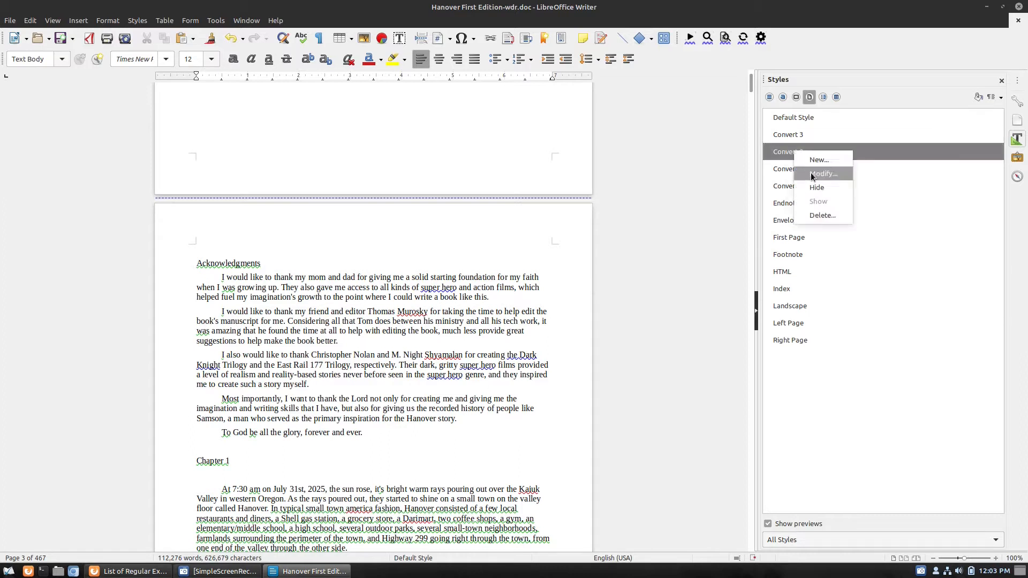
pyautogui.click(826, 214)
pyautogui.click(789, 151)
pyautogui.rightClick(790, 152)
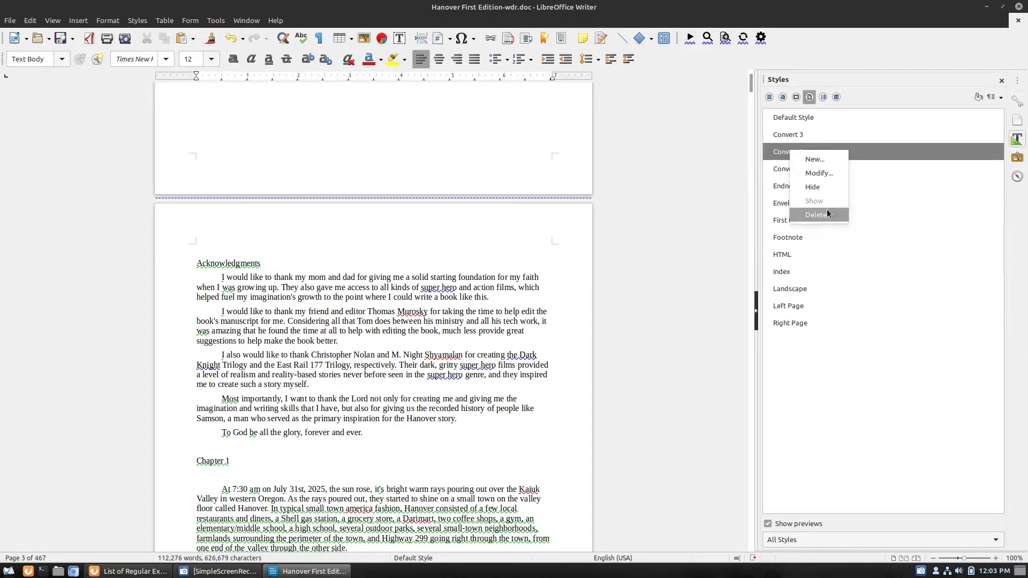
pyautogui.click(827, 213)
pyautogui.click(795, 154)
pyautogui.rightClick(796, 154)
pyautogui.click(822, 215)
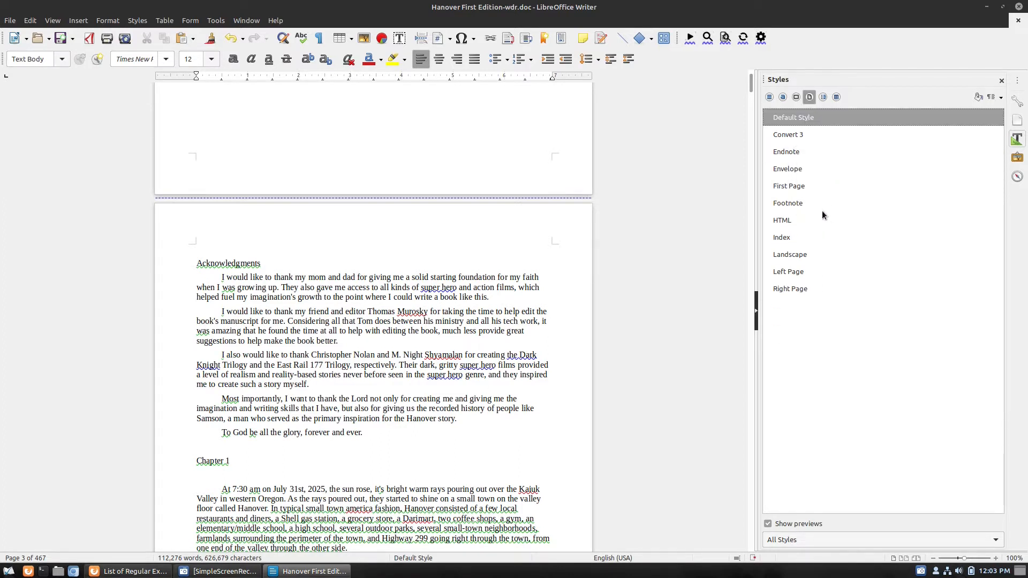
pyautogui.click(592, 203)
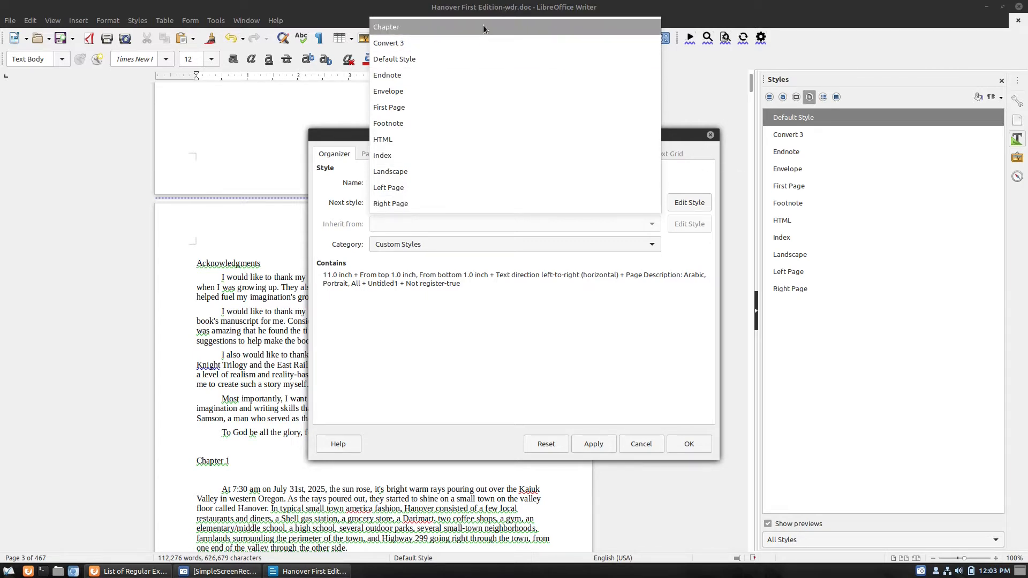
pyautogui.click(619, 396)
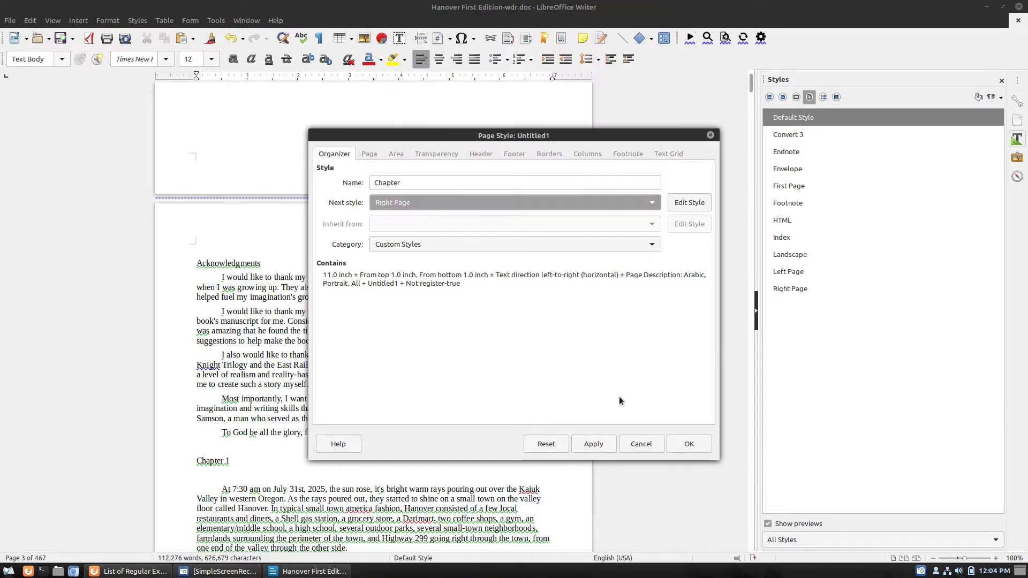
pyautogui.click(643, 444)
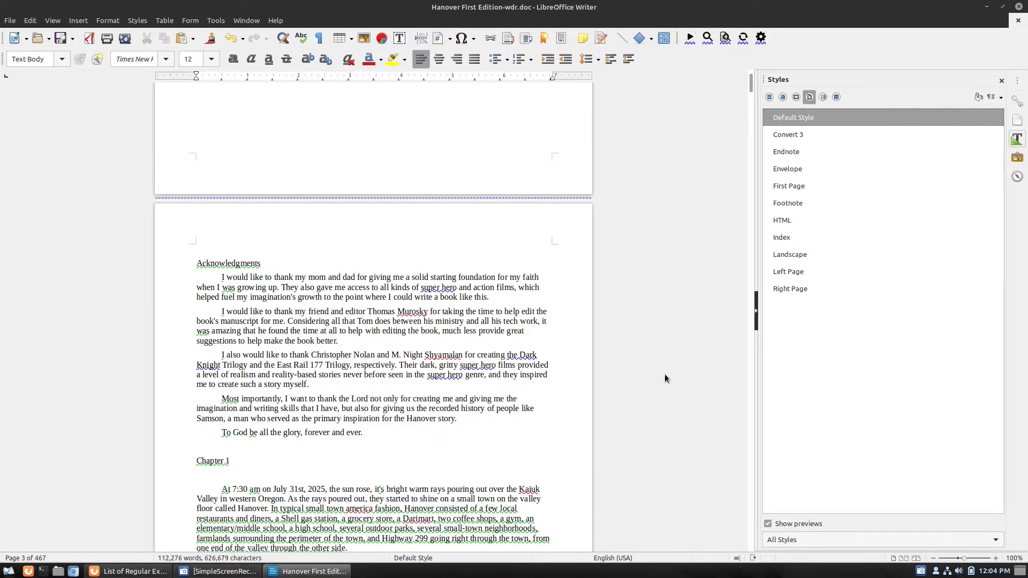
# - Insert a manual page break with the Default Style page style after the last Acknowledgments line, ahead of Chapter 1
pyautogui.scroll(-4, 661, 375)
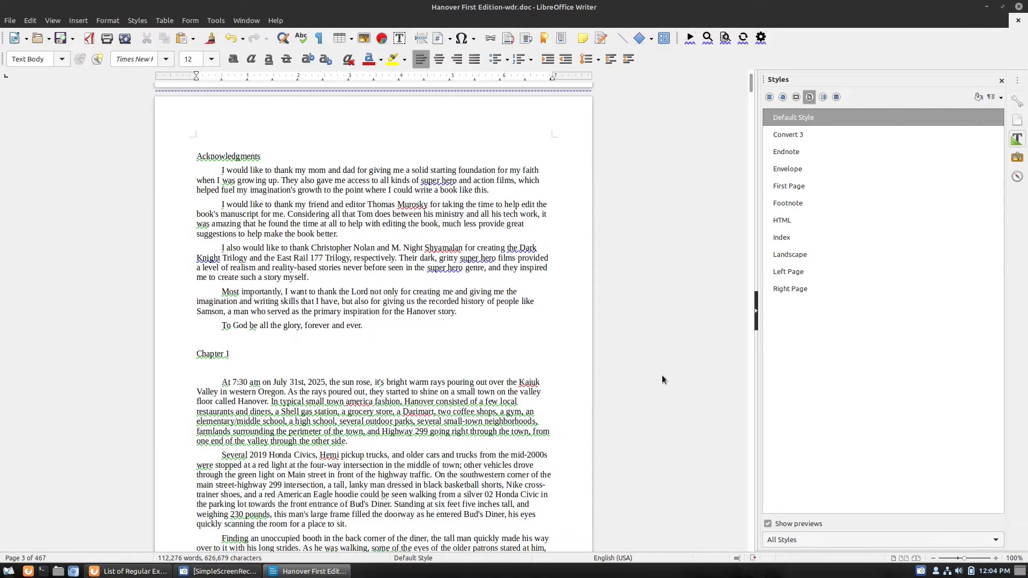
pyautogui.click(399, 325)
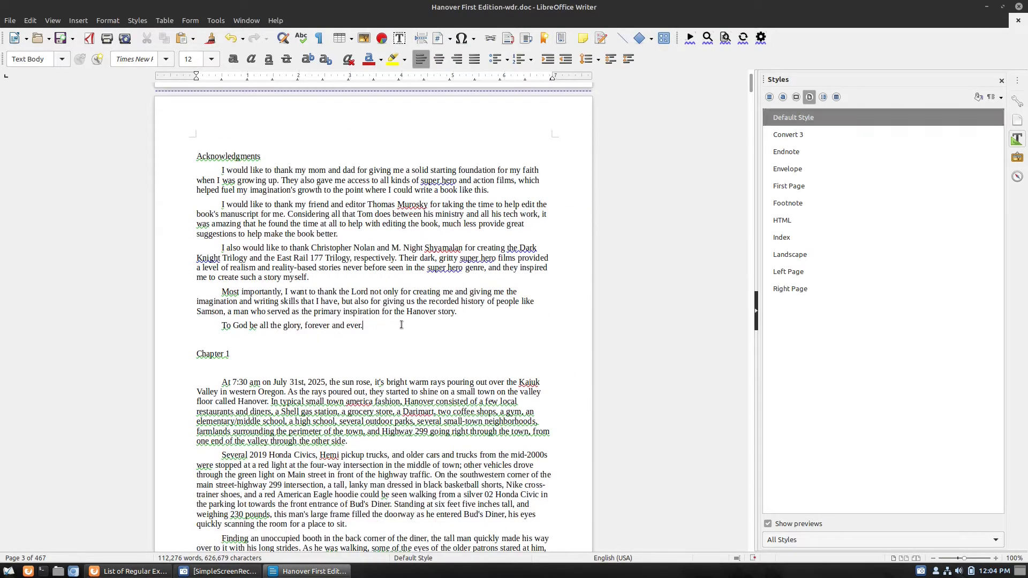
pyautogui.click(81, 21)
pyautogui.moveTo(107, 51)
pyautogui.click(279, 81)
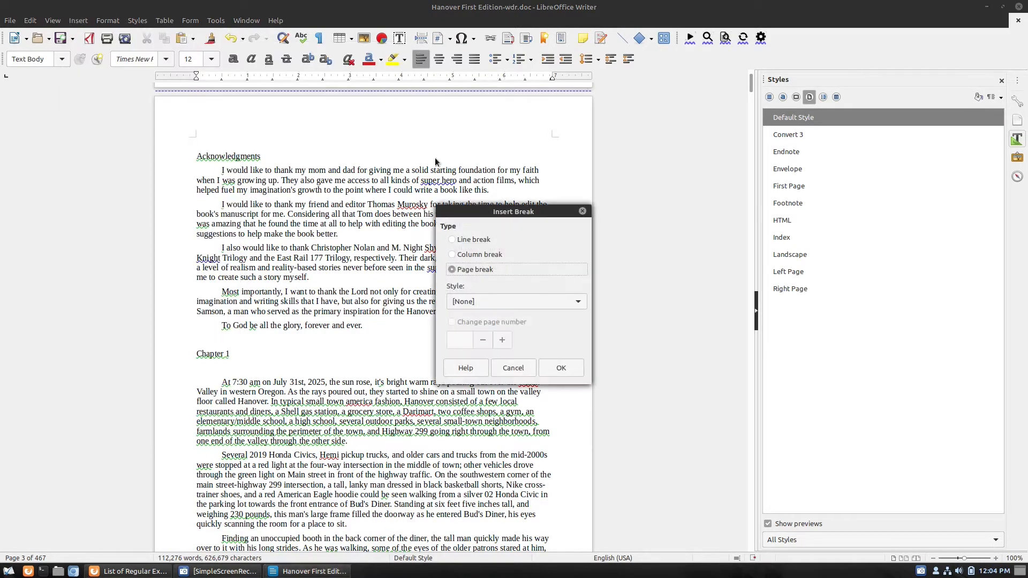
pyautogui.click(502, 300)
pyautogui.click(488, 335)
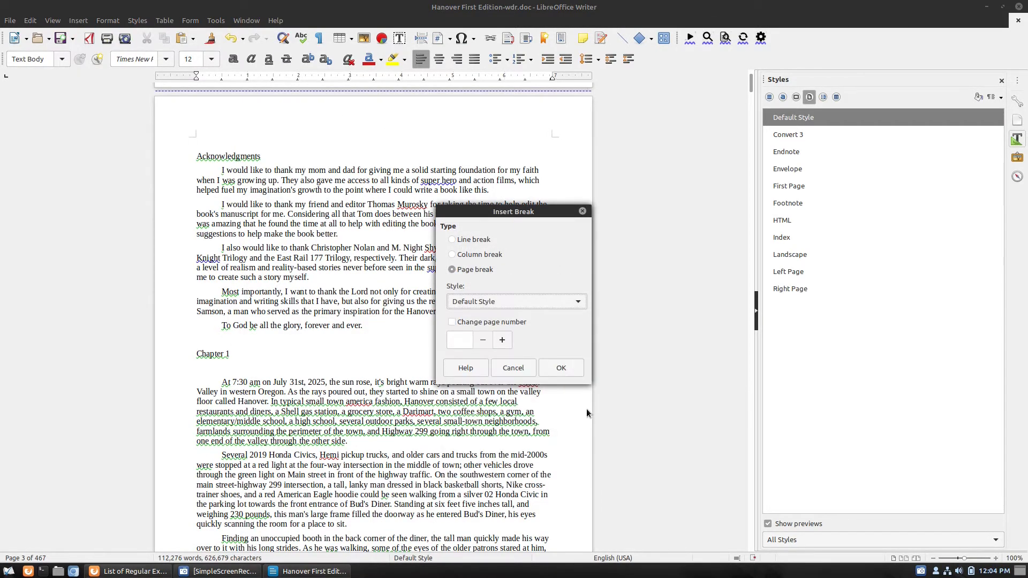
pyautogui.click(569, 374)
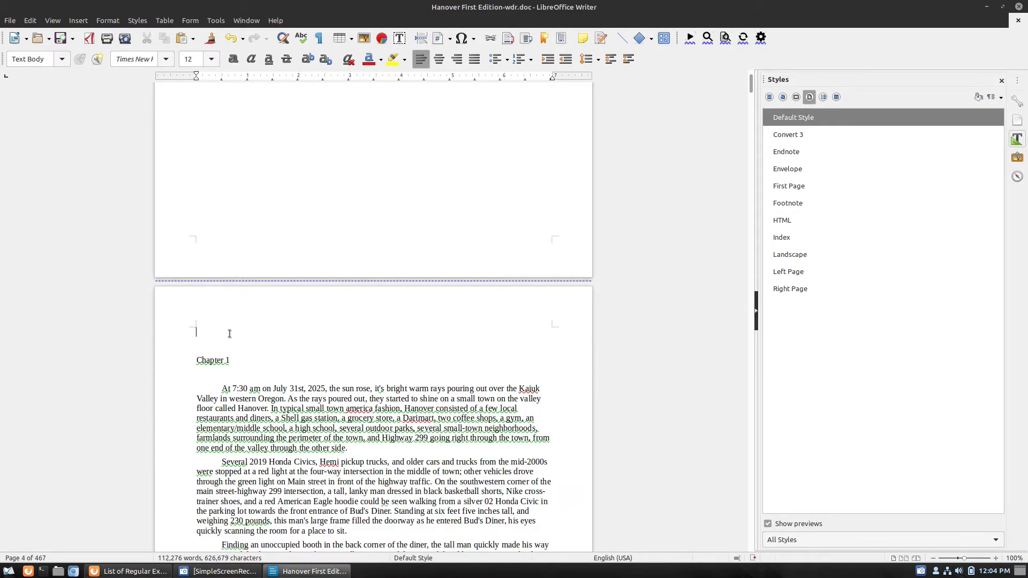
# - Remove one blank paragraph above and one below the Chapter 1 heading, plus the extra tab before the chapter's first paragraph
pyautogui.press('Delete')
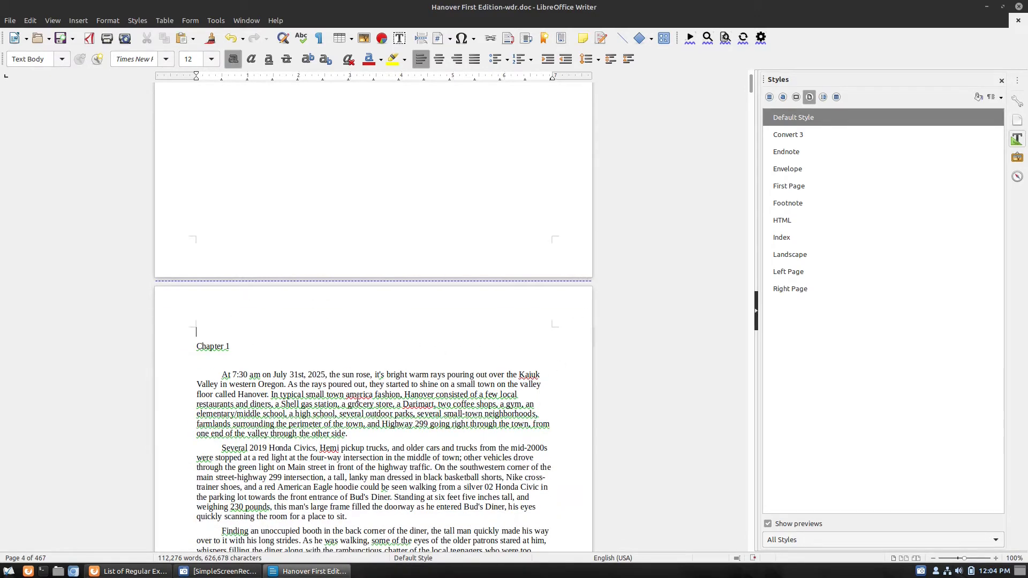
pyautogui.press('Delete')
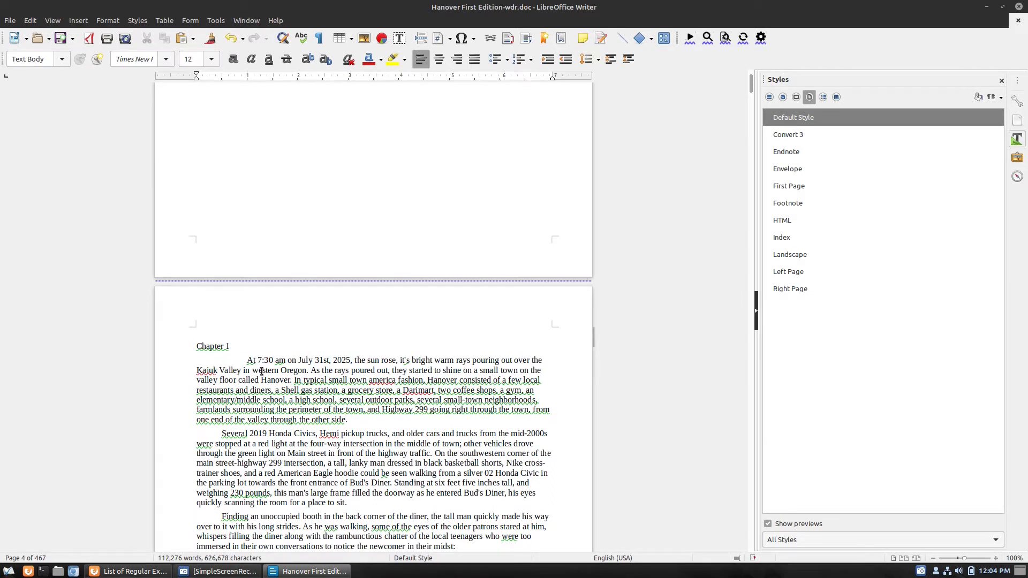
pyautogui.press('BackSpace')
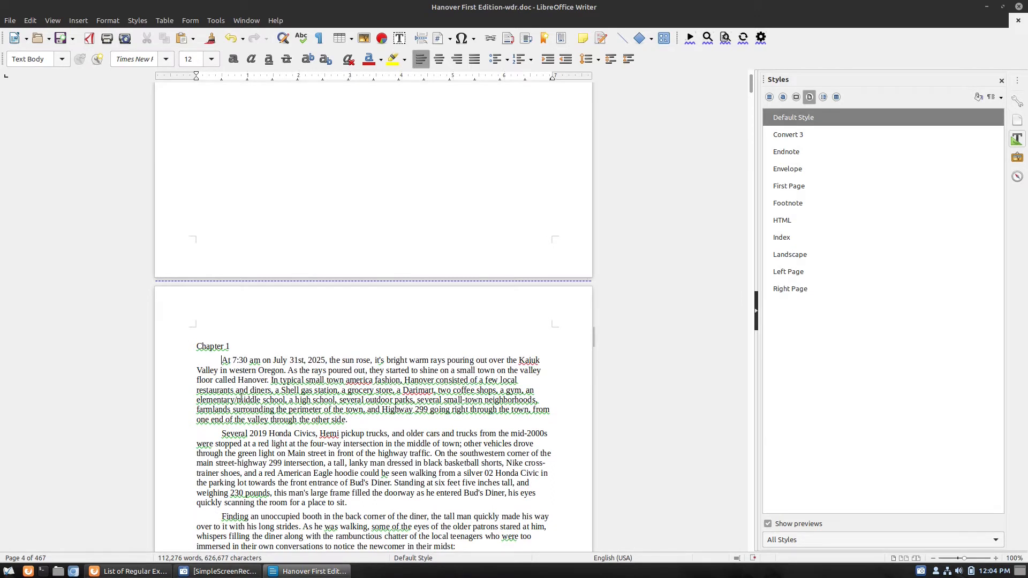
# - Remove the tab indenting the paragraph that begins "Several 2019 Honda Civics"
pyautogui.click(221, 434)
pyautogui.press('BackSpace')
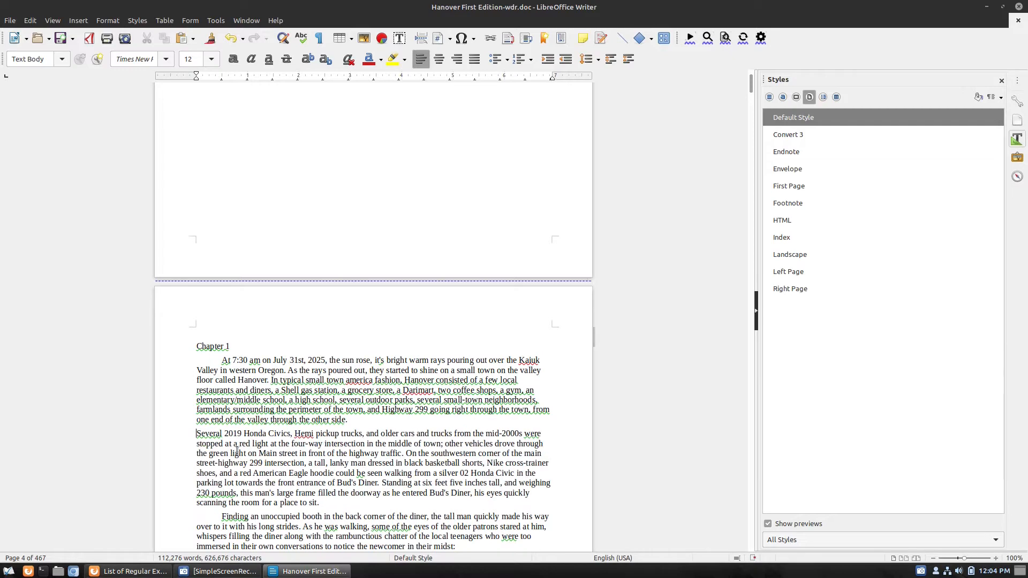
pyautogui.scroll(1, 227, 509)
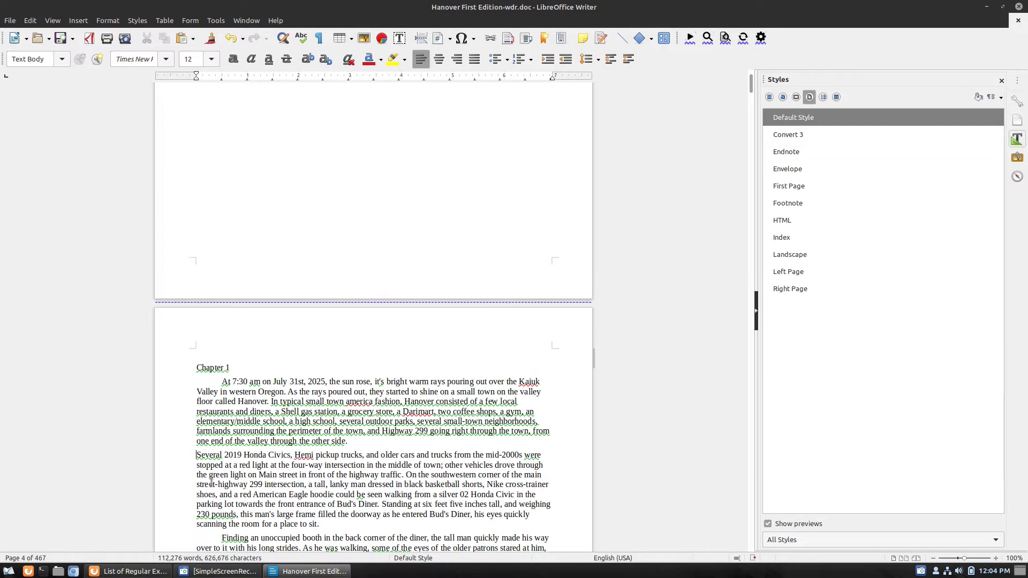
# - Switch to the List of Regular Expressions help page in Firefox and find the entry that represents a tab
pyautogui.click(249, 570)
pyautogui.click(248, 570)
pyautogui.click(153, 571)
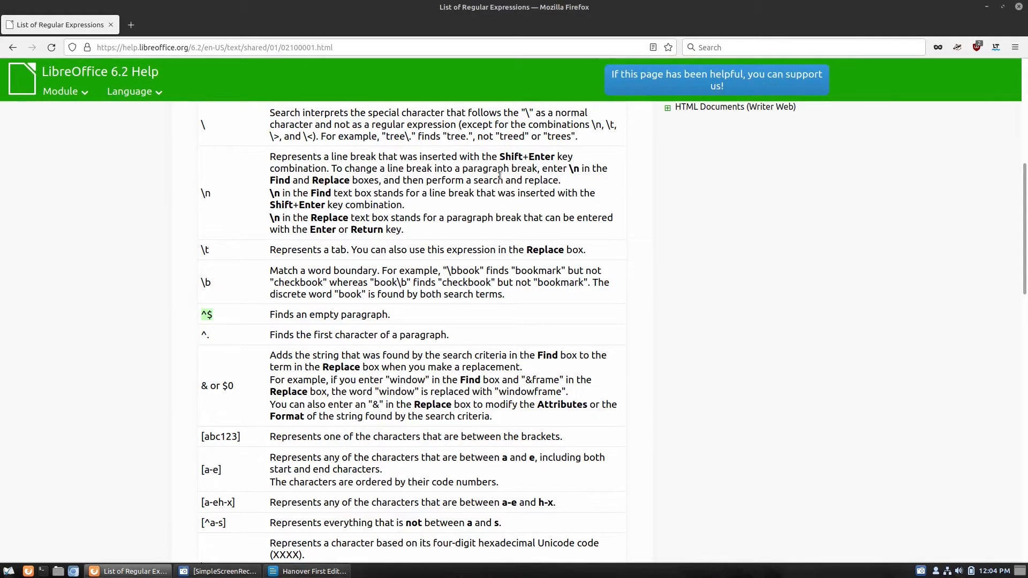
pyautogui.scroll(-2, 503, 177)
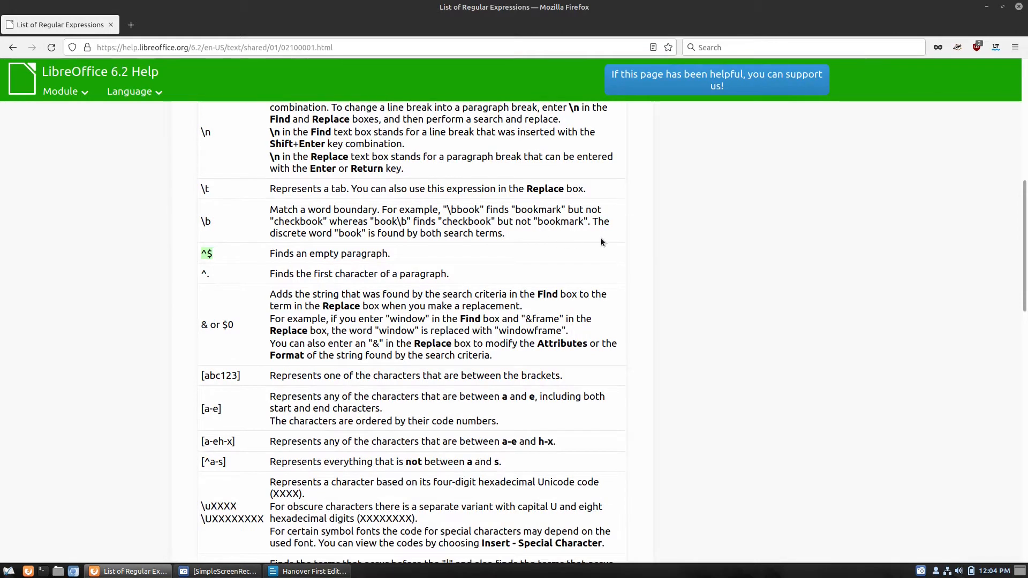
pyautogui.hotkey('ctrl', 'f')
pyautogui.write('tab')
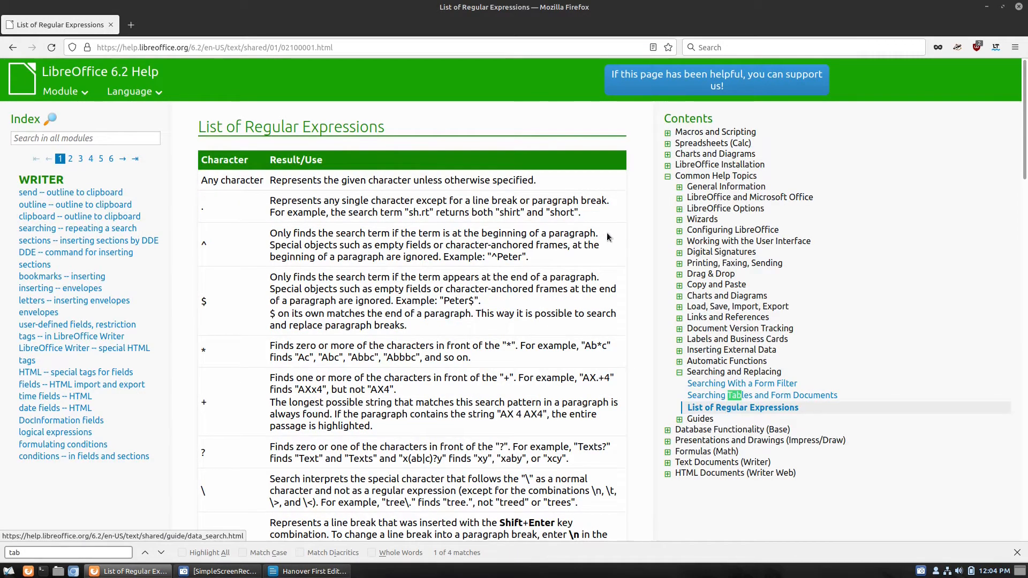
pyautogui.click(166, 553)
pyautogui.click(164, 553)
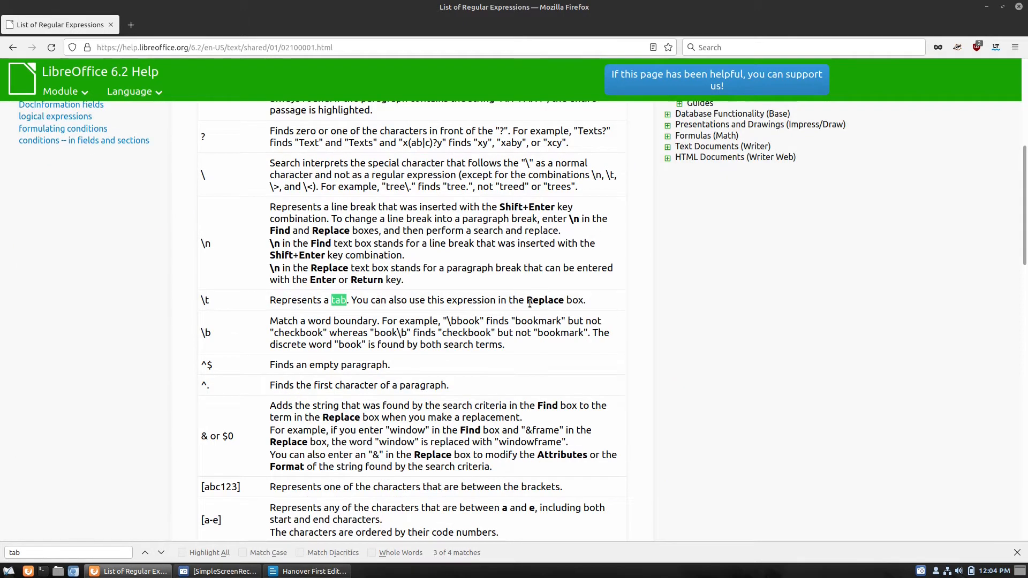
# - Copy the \t expression from the help page and switch back to the manuscript in LibreOffice Writer
pyautogui.moveTo(223, 302); pyautogui.dragTo(183, 301)
pyautogui.hotkey('ctrl', 'c')
pyautogui.click(333, 572)
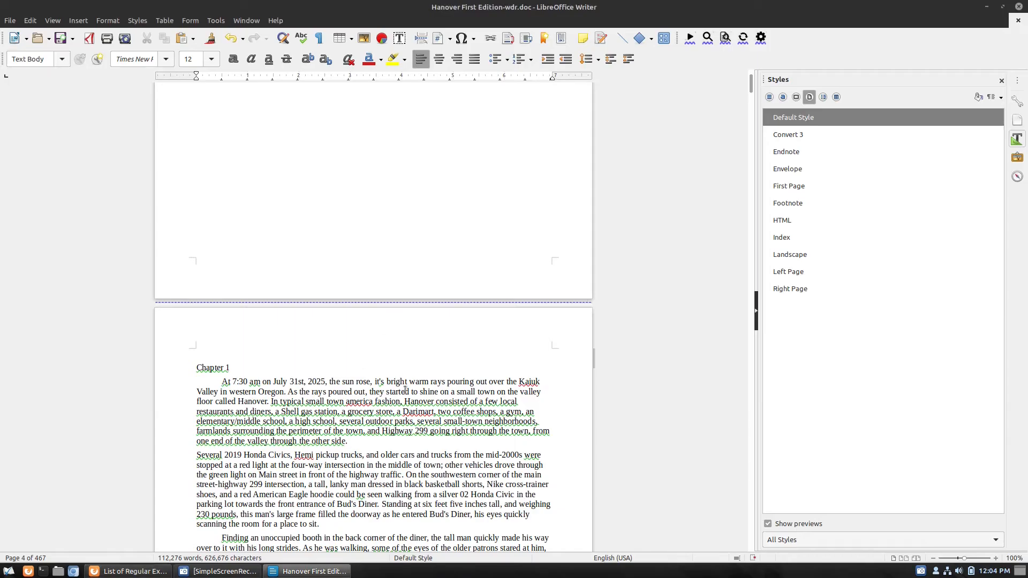
# - Remove every tab in the manuscript by replacing all matches of the regular expression \t with nothing
pyautogui.hotkey('ctrl', 'h')
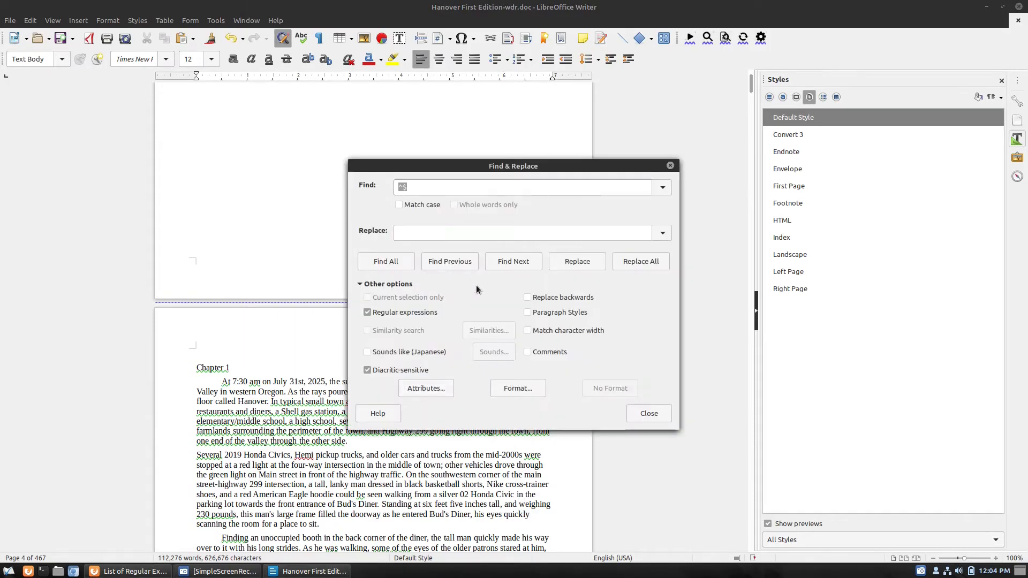
pyautogui.hotkey('ctrl', 'v')
pyautogui.click(644, 265)
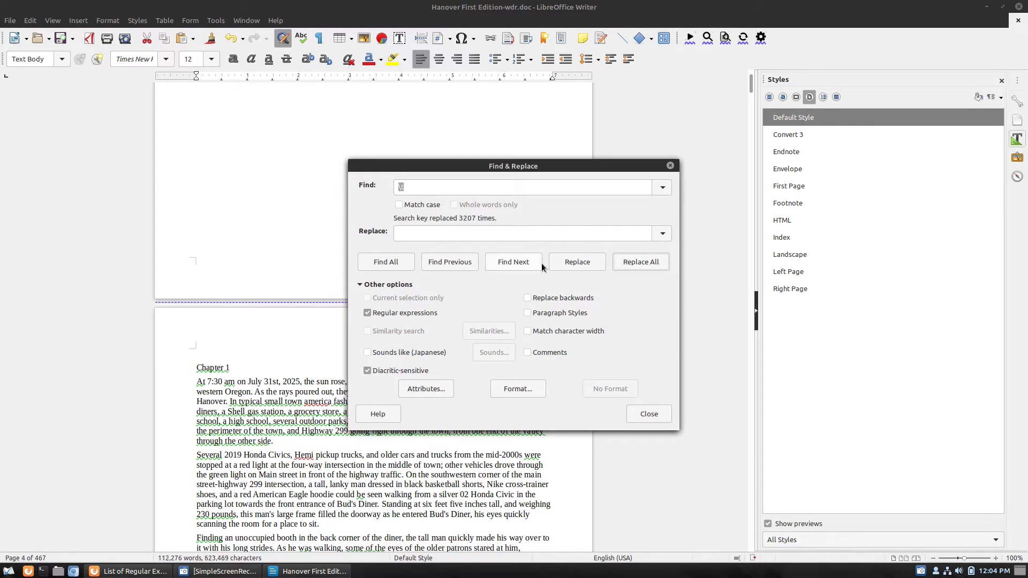
pyautogui.click(657, 412)
# - Modify the Text Body paragraph style to use a first-line indent of 0.25 inch
pyautogui.scroll(-5, 362, 392)
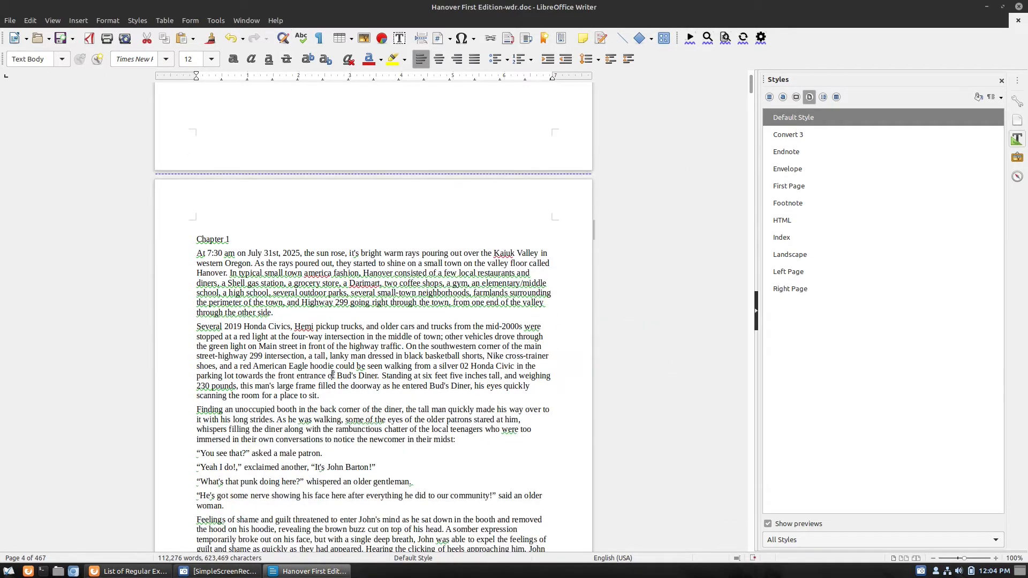
pyautogui.scroll(-7, 332, 375)
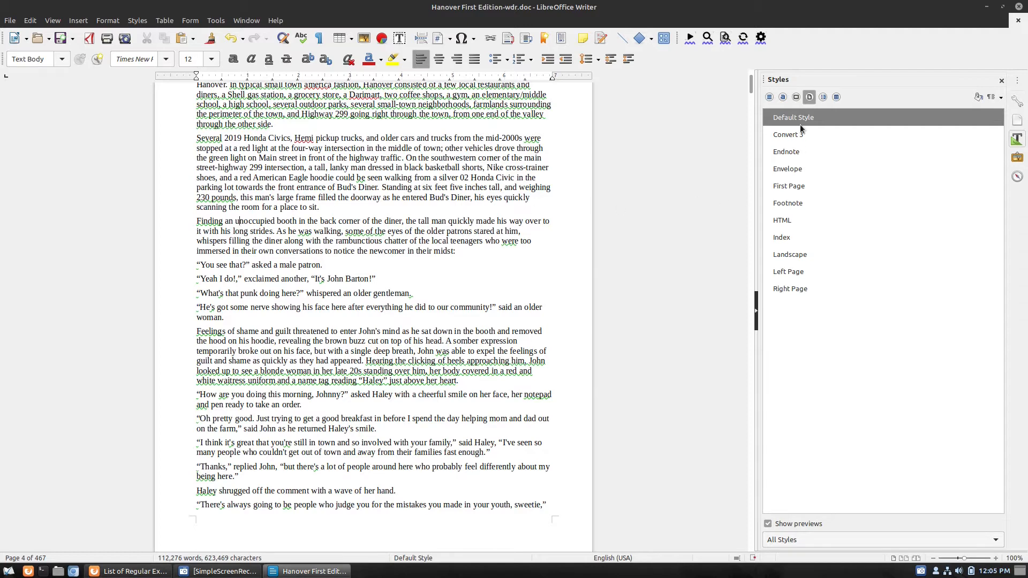
pyautogui.click(771, 97)
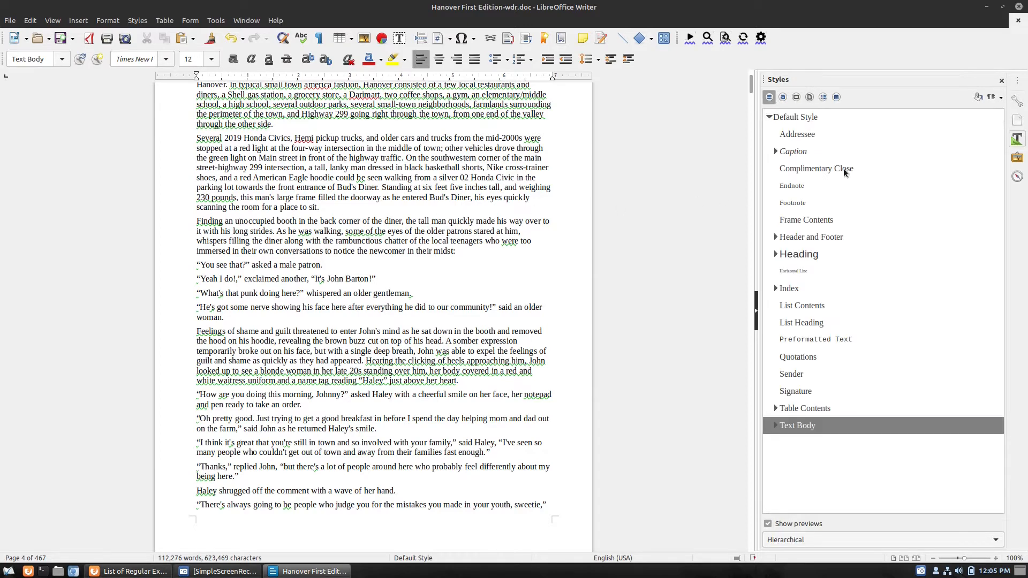
pyautogui.rightClick(803, 428)
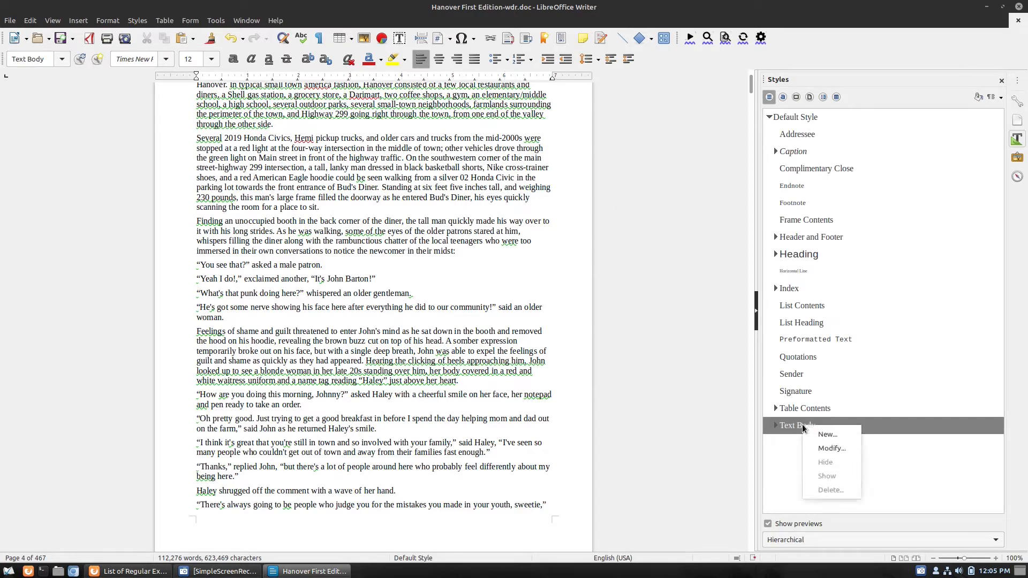
pyautogui.click(833, 448)
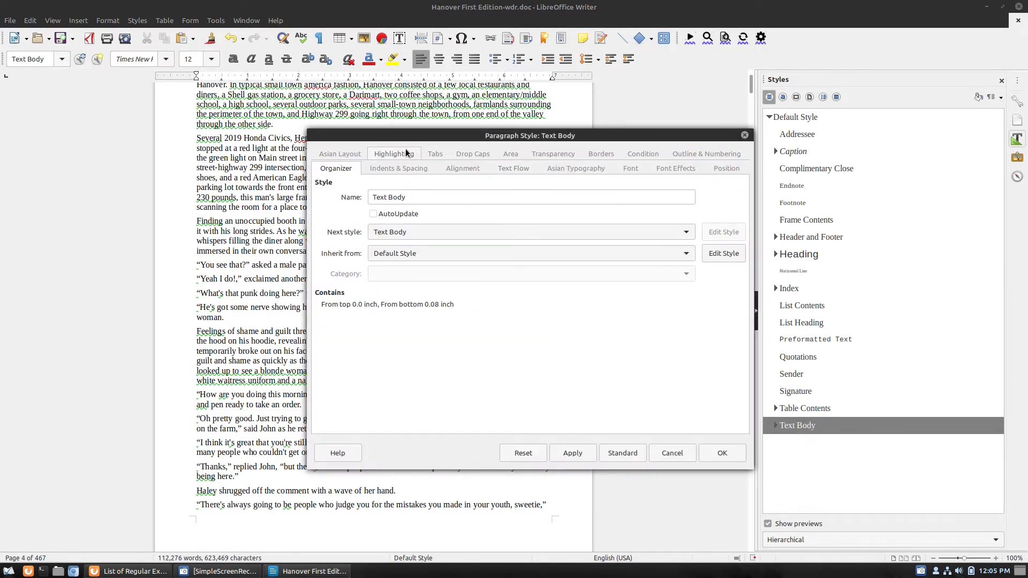
pyautogui.click(396, 169)
pyautogui.click(398, 157)
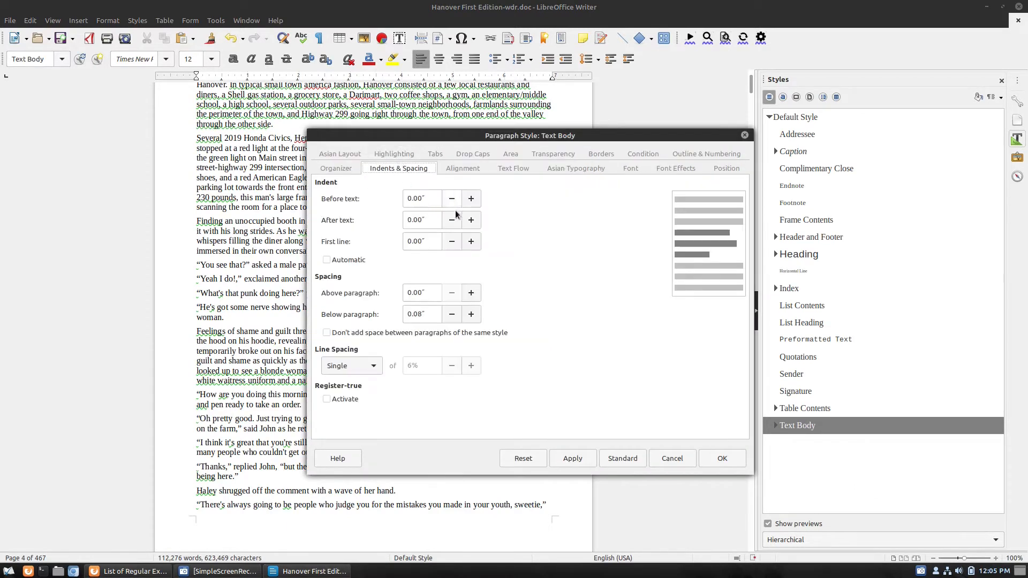
pyautogui.click(474, 241)
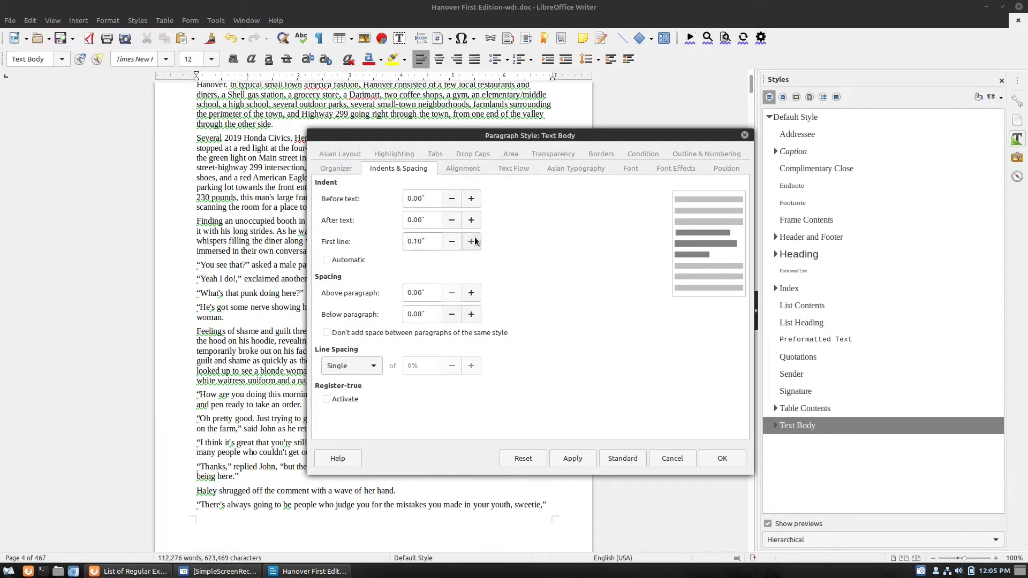
pyautogui.click(587, 458)
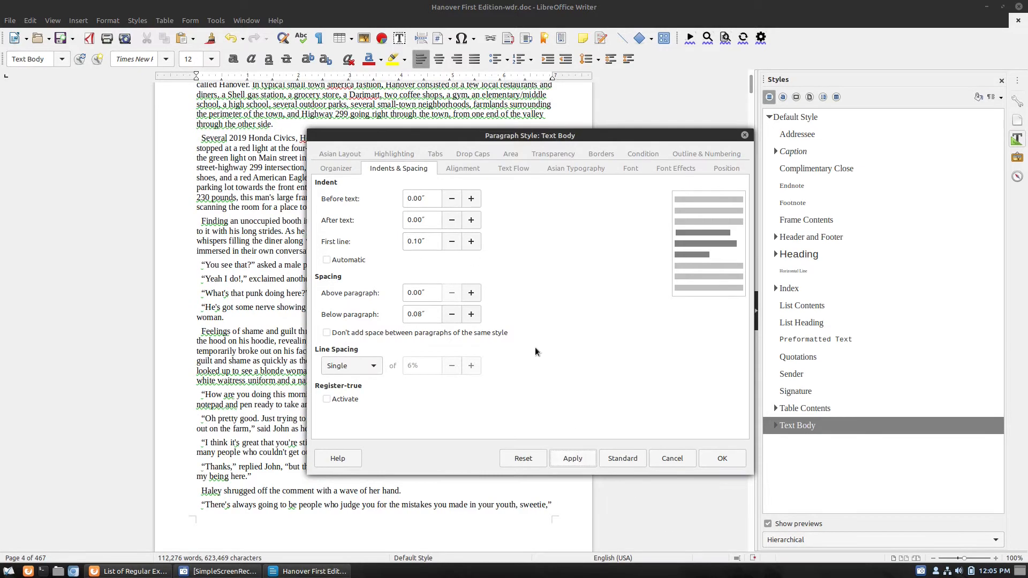
pyautogui.click(473, 243)
pyautogui.click(571, 458)
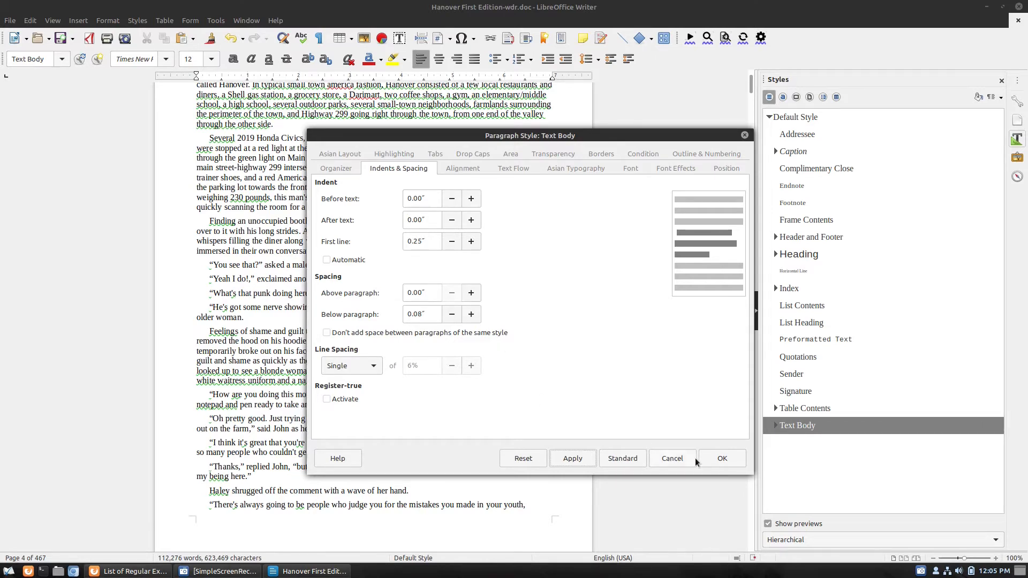
pyautogui.click(722, 458)
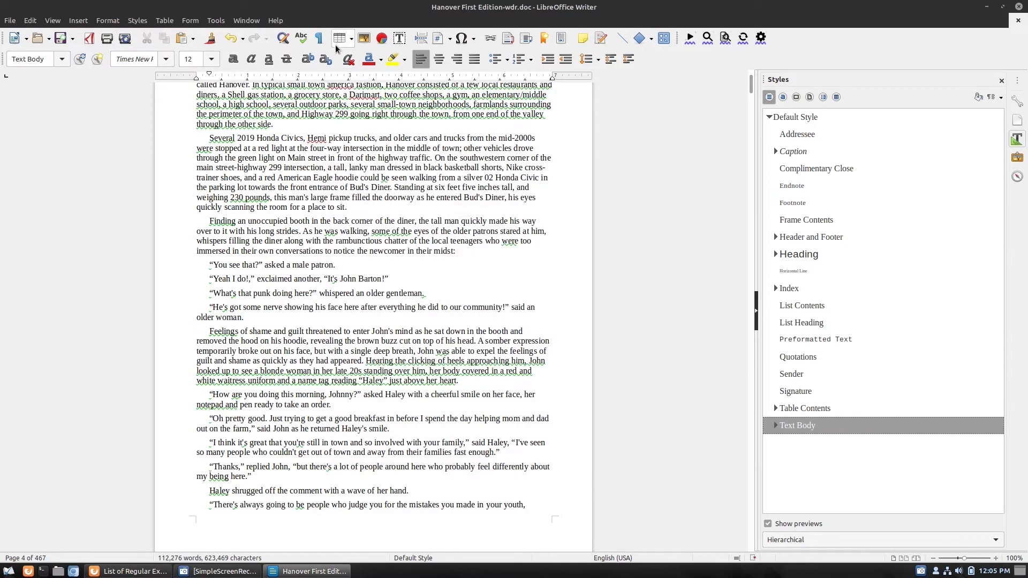
# - Show formatting marks, check the Chapter 1 pages for stray tabs and blank paragraphs, and hide the marks again
pyautogui.click(319, 38)
pyautogui.scroll(-20, 434, 238)
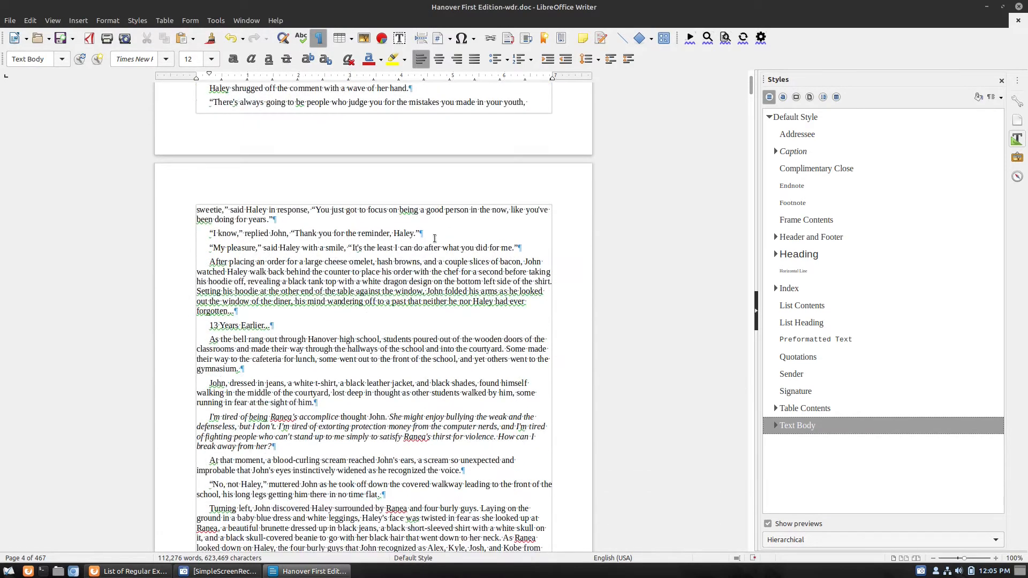
pyautogui.scroll(-1, 434, 238)
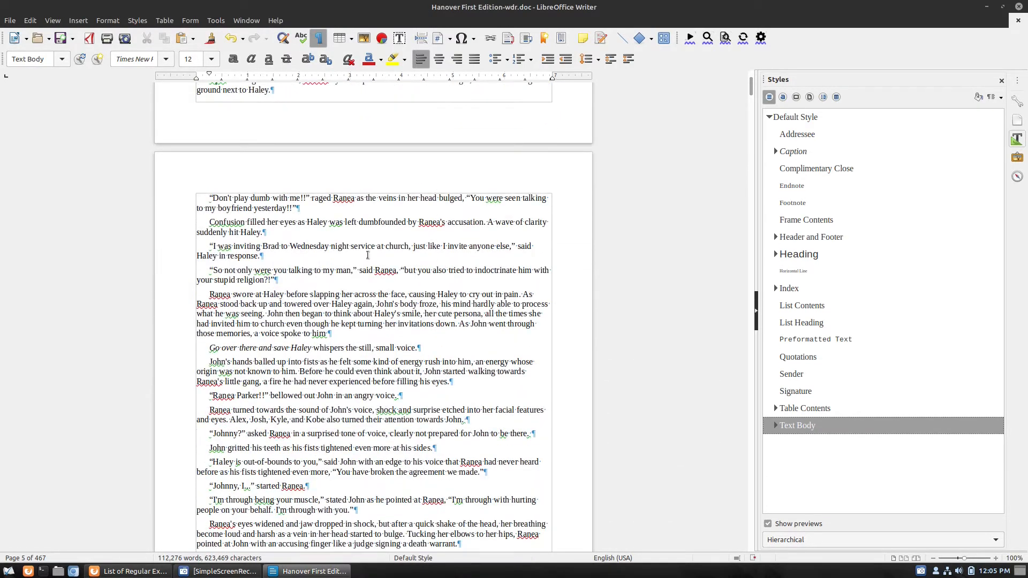
pyautogui.scroll(-20, 296, 287)
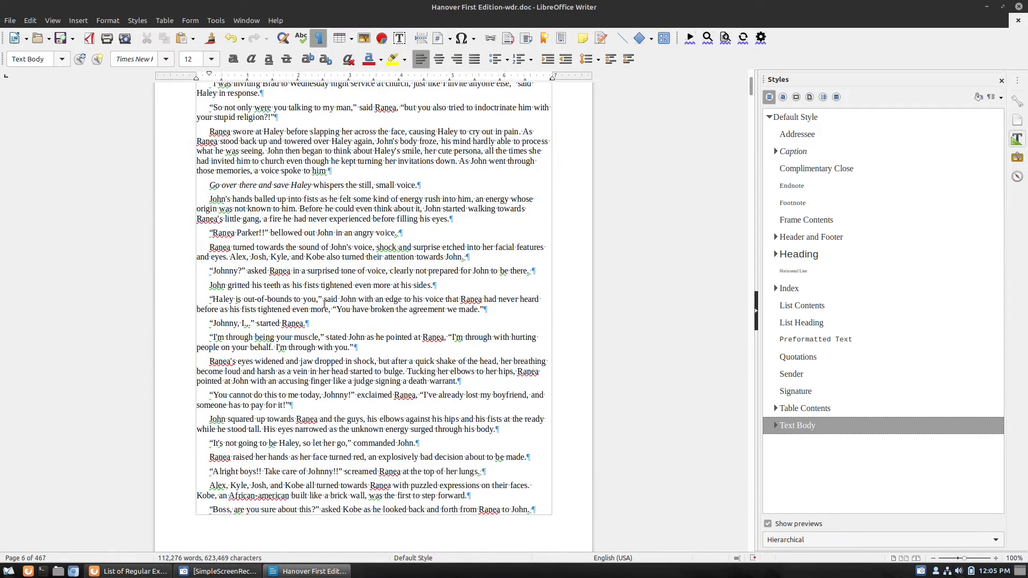
pyautogui.scroll(-20, 414, 341)
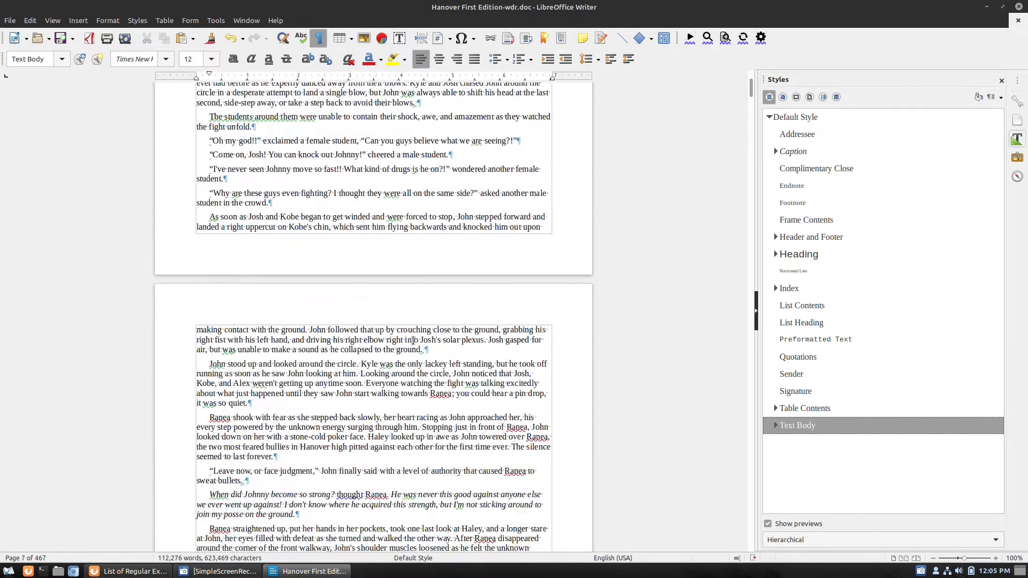
pyautogui.scroll(-3, 410, 321)
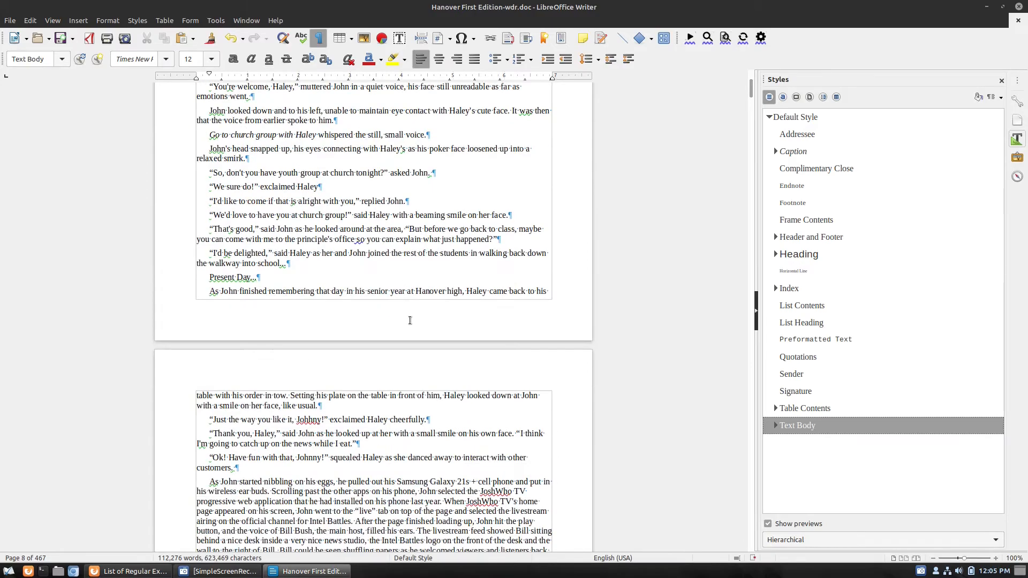
pyautogui.click(320, 38)
# - Apply the Heading 1 paragraph style to the Chapter 1 title
pyautogui.scroll(20, 436, 214)
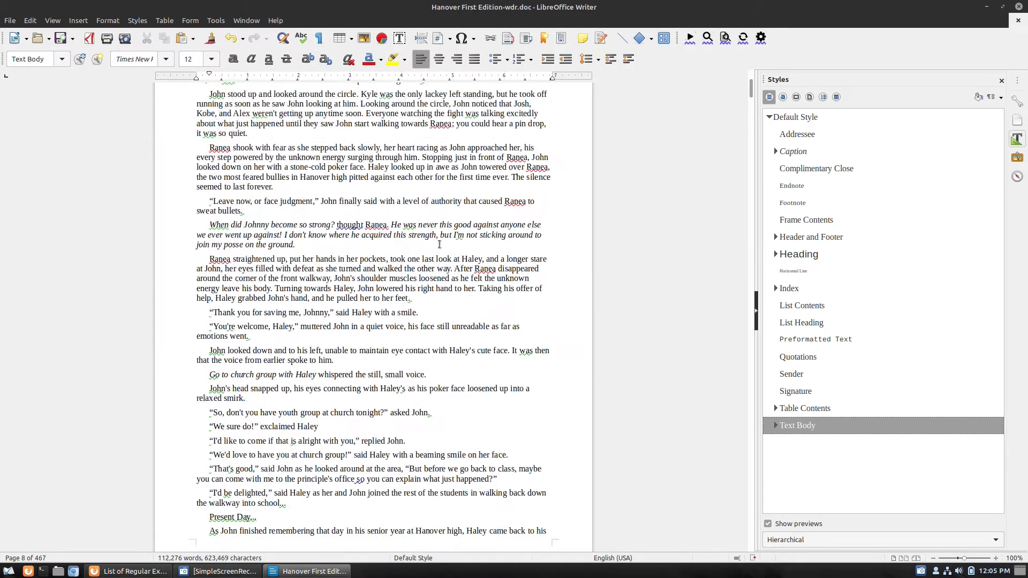
pyautogui.scroll(20, 439, 244)
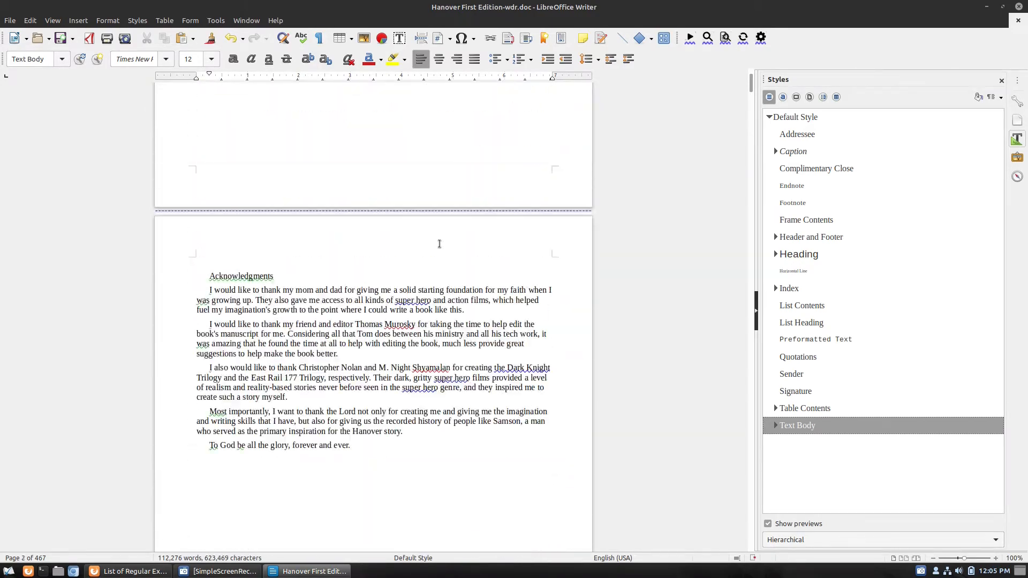
pyautogui.scroll(-20, 439, 244)
pyautogui.scroll(-15, 439, 245)
pyautogui.scroll(12, 438, 241)
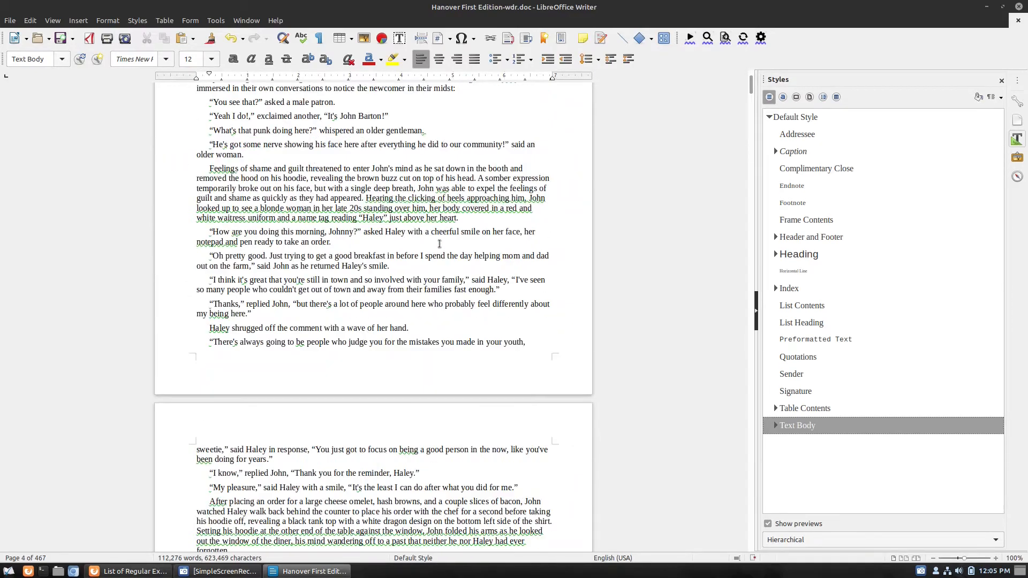
pyautogui.tripleClick(232, 209)
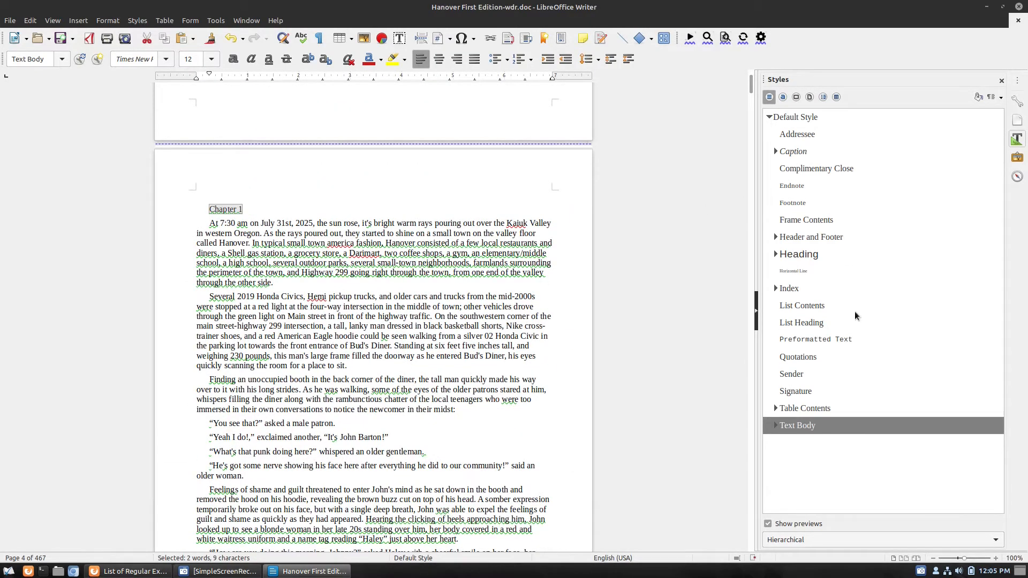
pyautogui.click(775, 254)
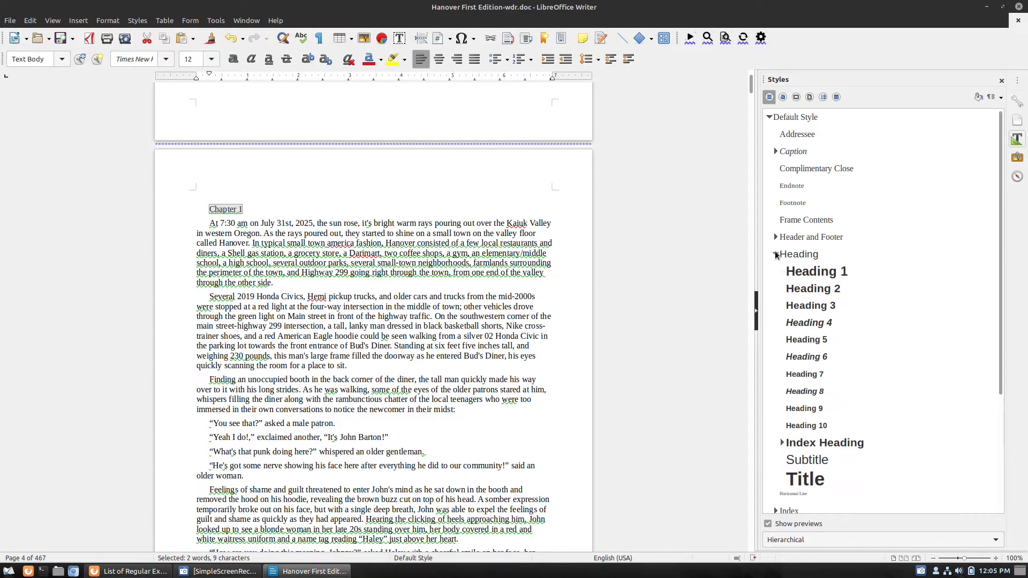
pyautogui.click(819, 273)
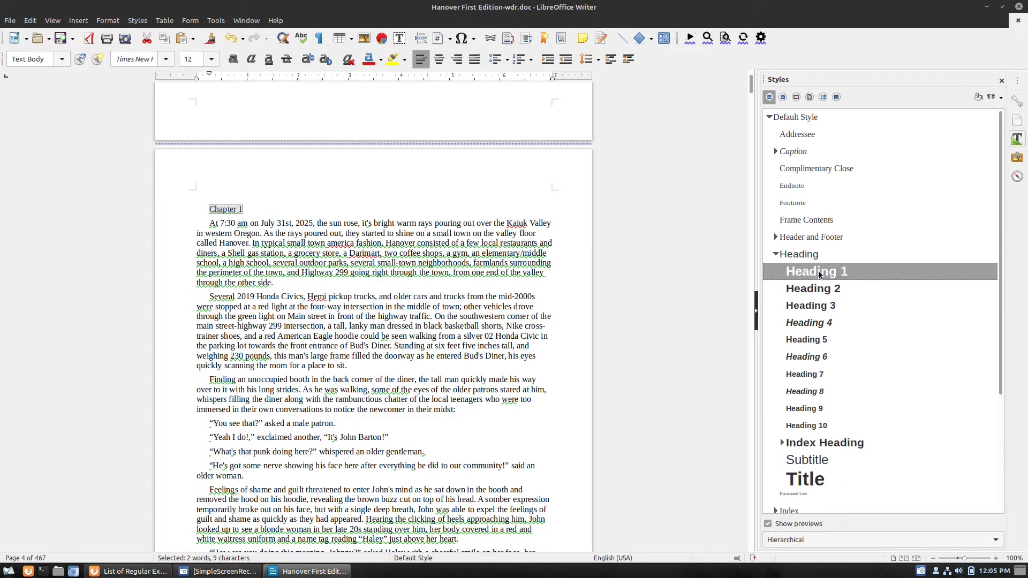
pyautogui.doubleClick(819, 274)
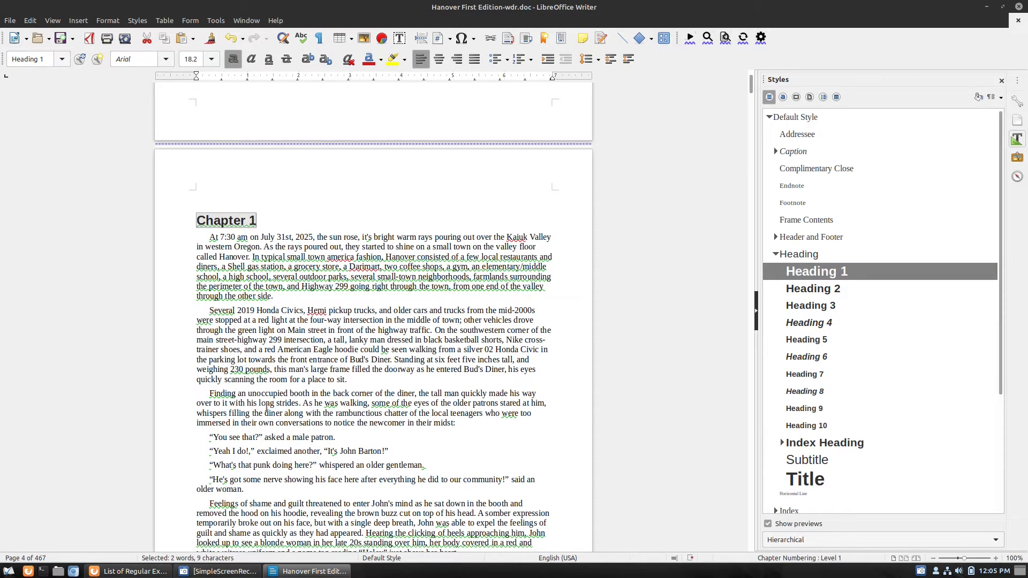
# - Search the manuscript for "Chapter" and apply the Heading 1 style to the Chapter 2 title
pyautogui.hotkey('ctrl', 'f')
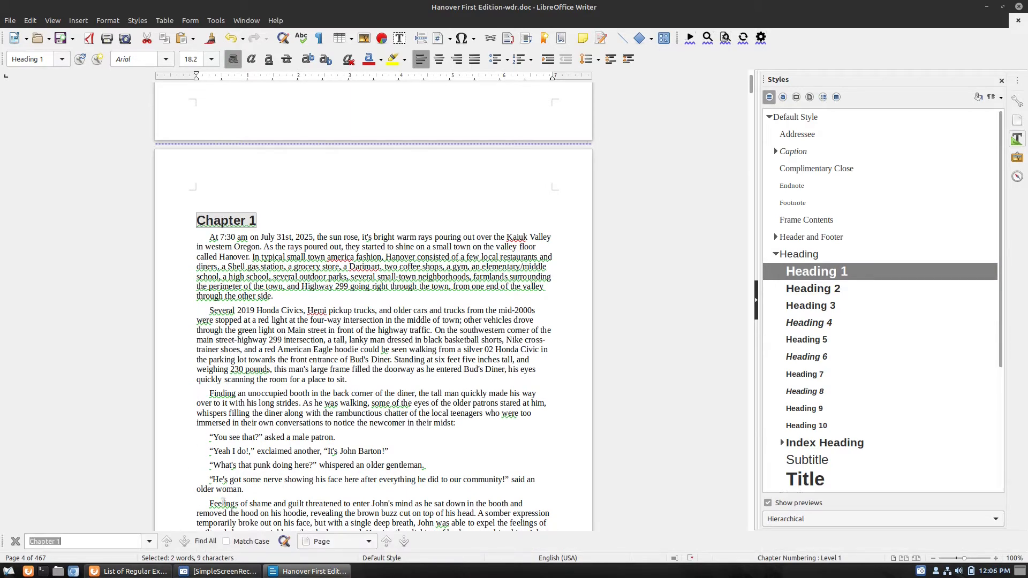
pyautogui.press('Right')
pyautogui.click(184, 542)
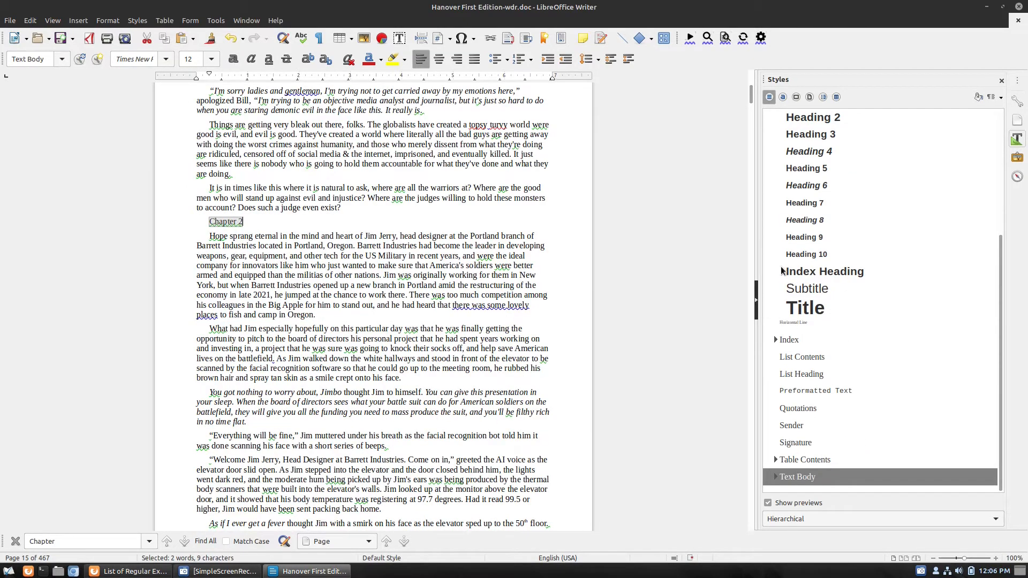
pyautogui.scroll(3, 815, 177)
pyautogui.doubleClick(816, 253)
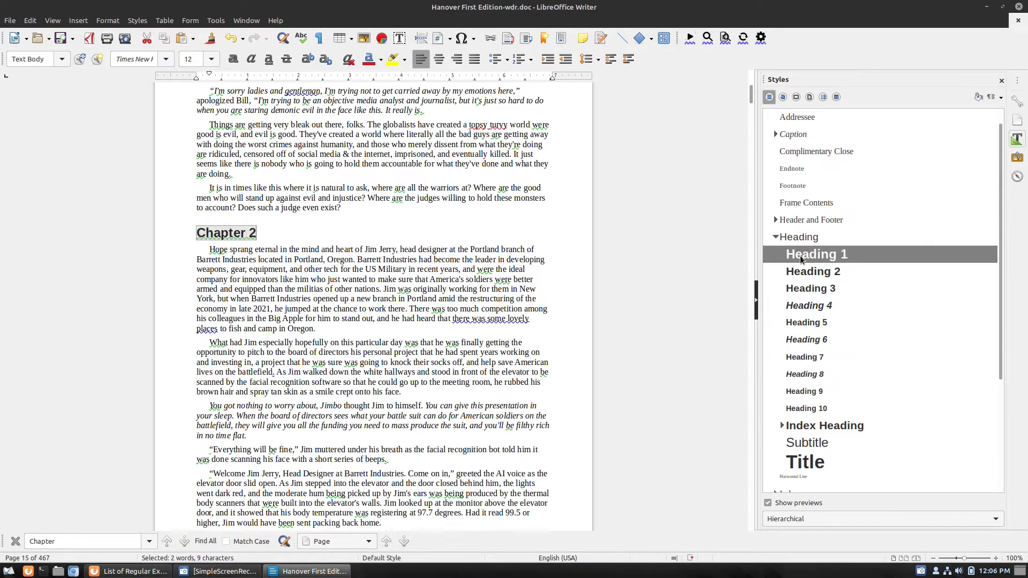
# - Find the next chapter title, Chapter 3, and apply the Heading 1 style to it
pyautogui.click(184, 542)
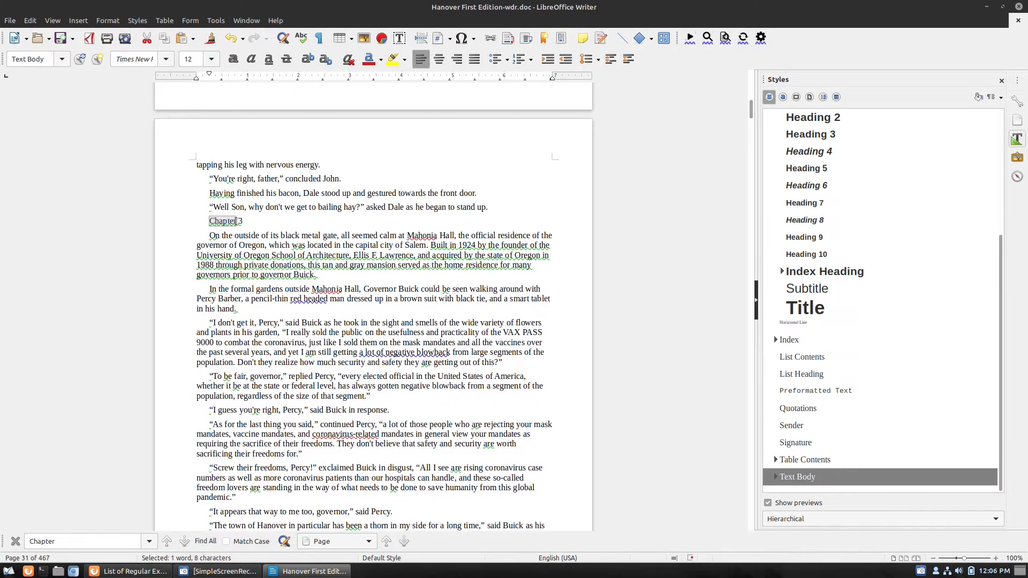
pyautogui.tripleClick(239, 221)
pyautogui.scroll(2, 846, 155)
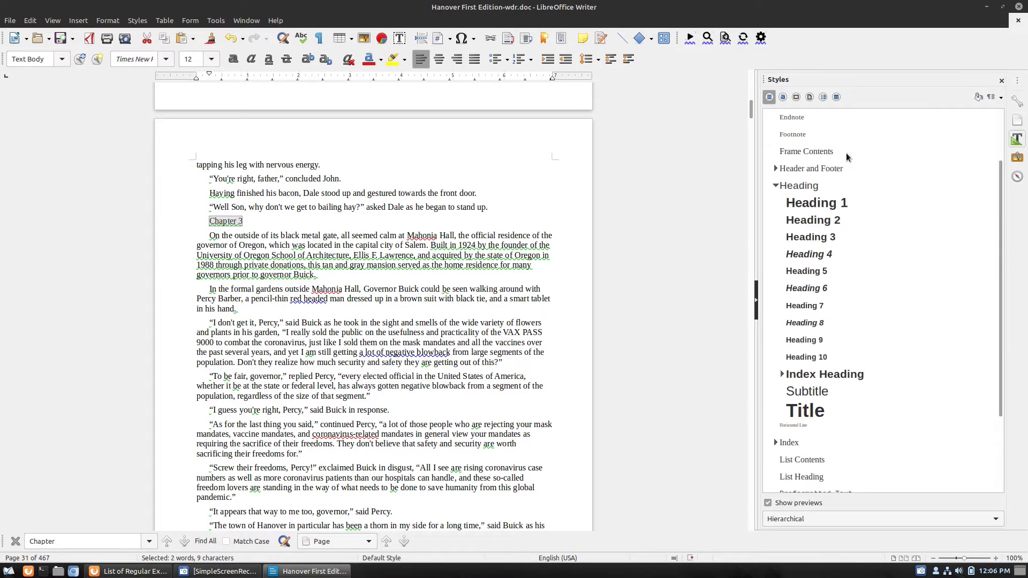
pyautogui.doubleClick(817, 203)
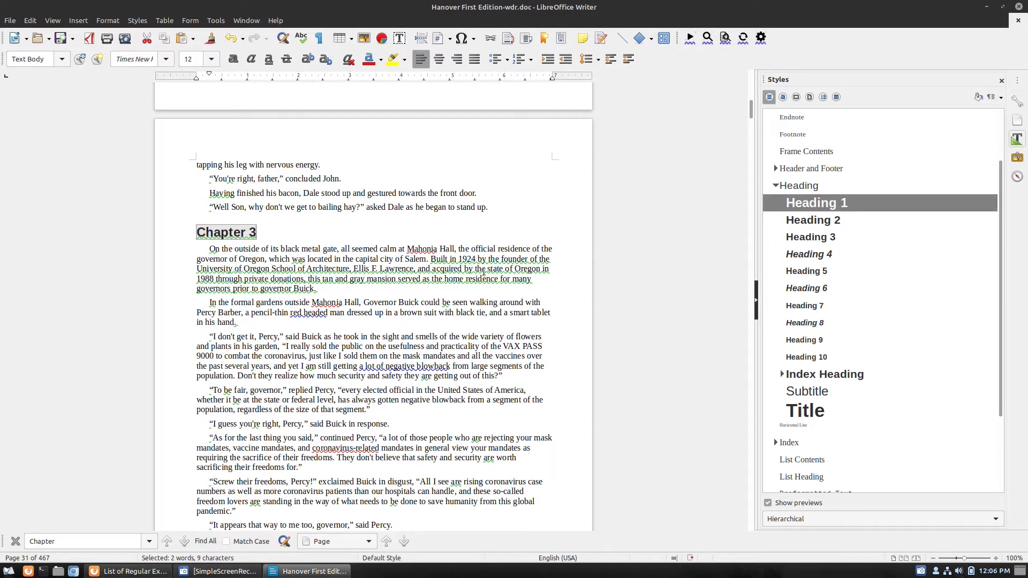
# - Go to the next match, select the whole Chapter 4 title, and format it as Heading 1
pyautogui.click(180, 543)
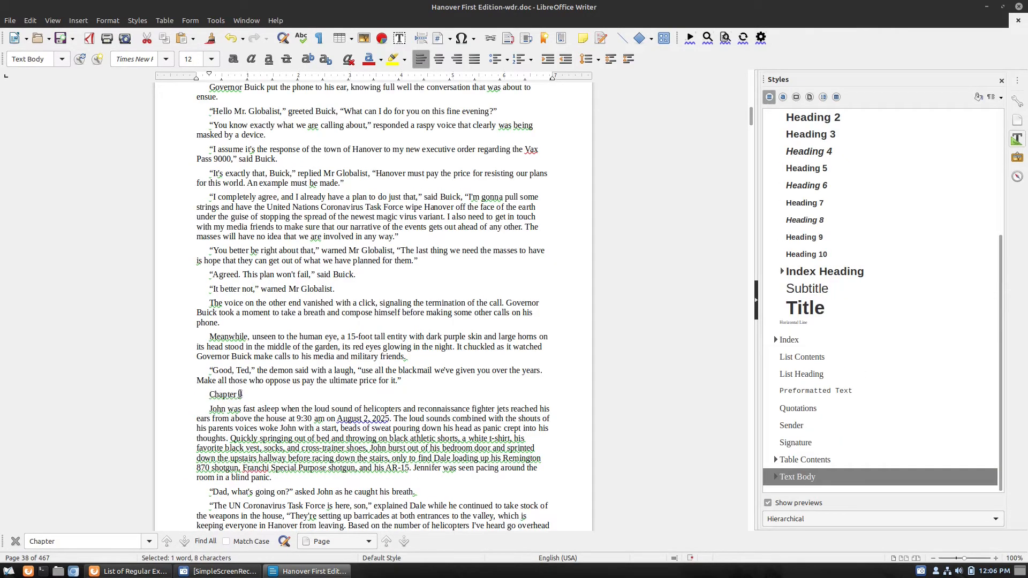
pyautogui.hotkey('shift', 'End')
pyautogui.scroll(1, 840, 114)
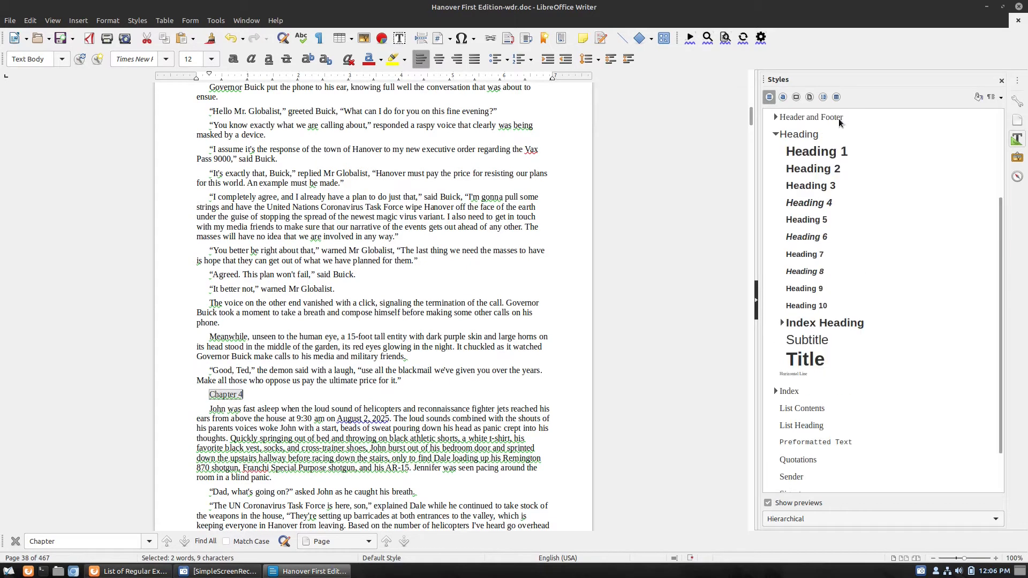
pyautogui.click(835, 152)
pyautogui.doubleClick(835, 152)
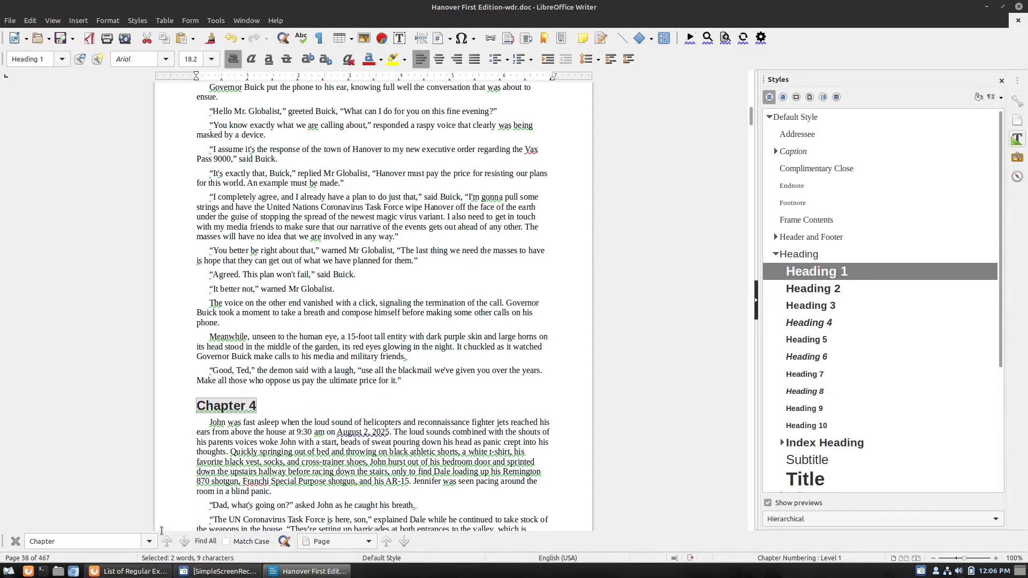
# - Find the next chapter title, Chapter 5, and apply the Heading 1 style to the whole title
pyautogui.click(184, 541)
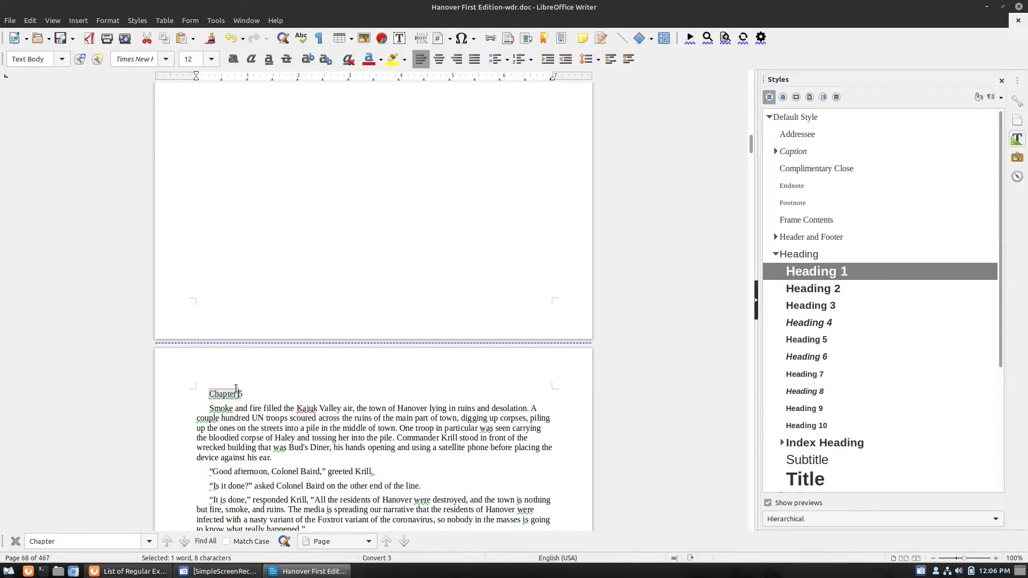
pyautogui.tripleClick(235, 391)
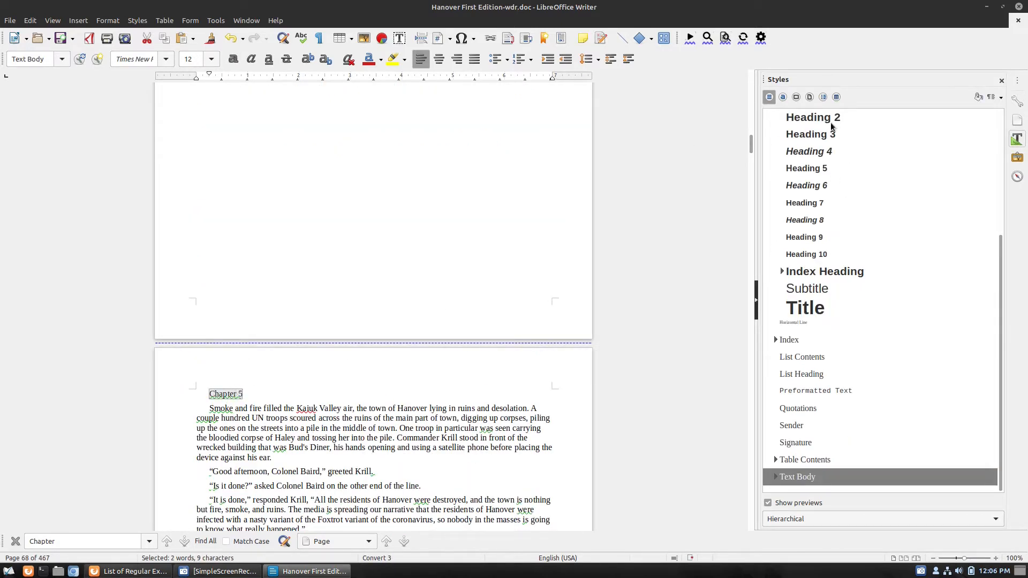
pyautogui.scroll(1, 832, 125)
pyautogui.doubleClick(831, 150)
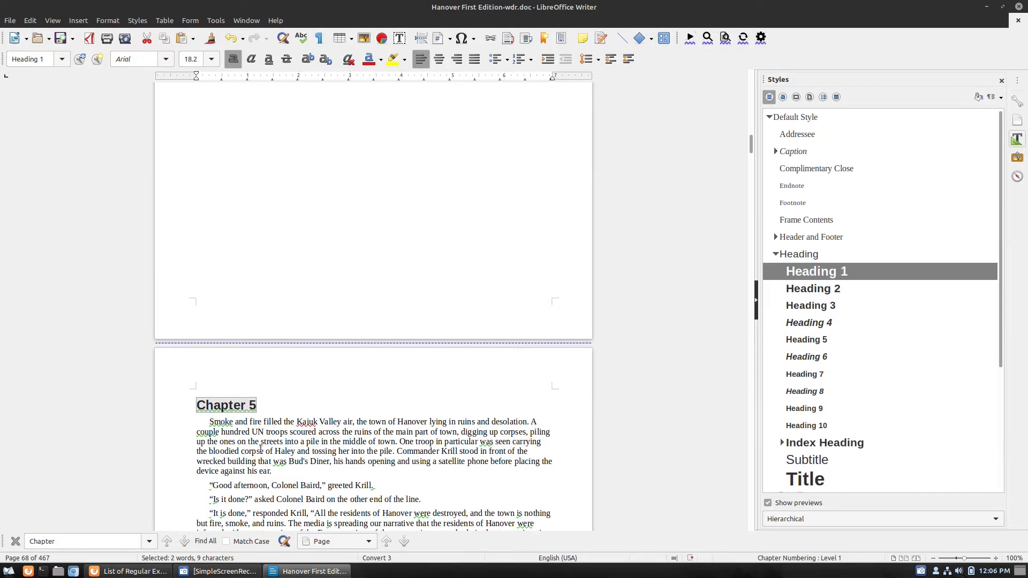
# - Remove the page break and empty space before the Chapter 5 title, keeping the title on its own line after the preceding paragraph
pyautogui.scroll(8, 331, 348)
pyautogui.scroll(-7, 331, 348)
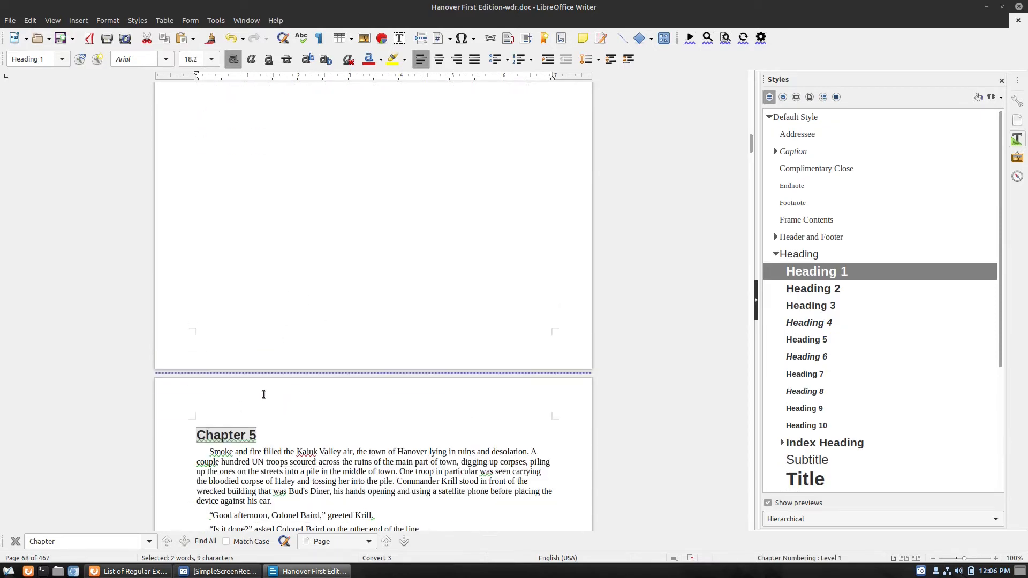
pyautogui.scroll(5, 353, 238)
pyautogui.press('Delete')
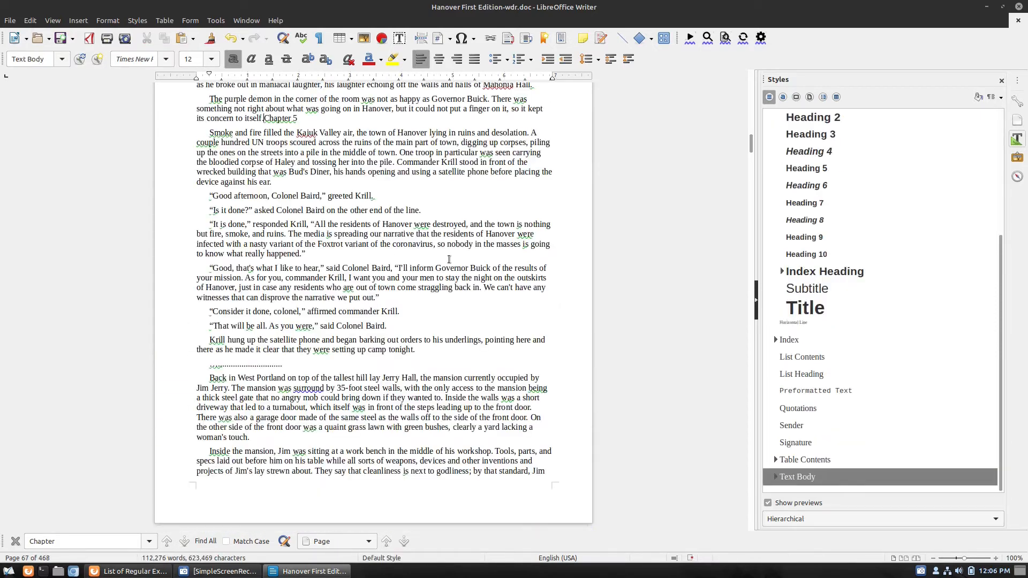
pyautogui.press('Return')
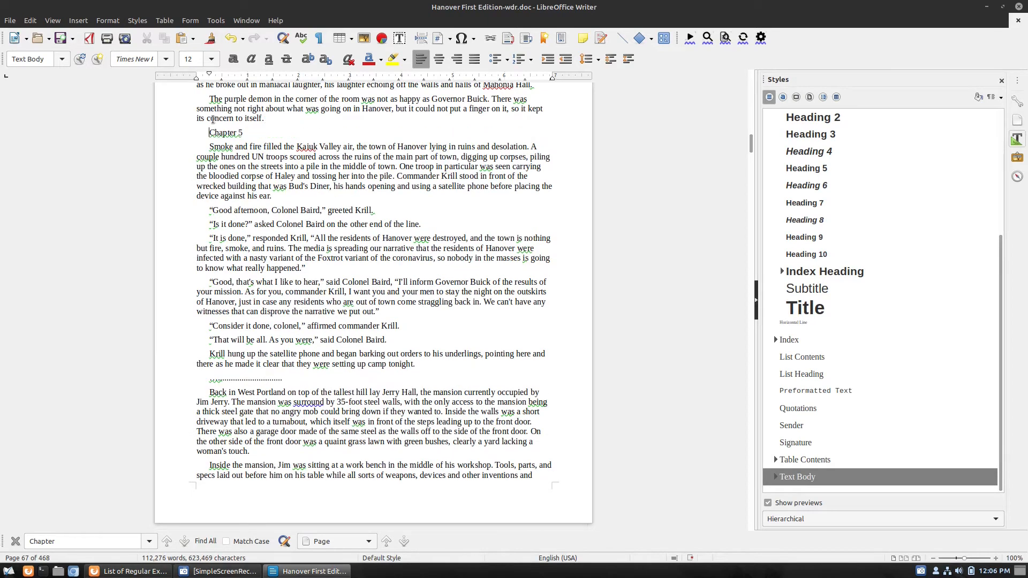
# - Reapply the Heading 1 style to the relocated Chapter 5 title
pyautogui.tripleClick(225, 131)
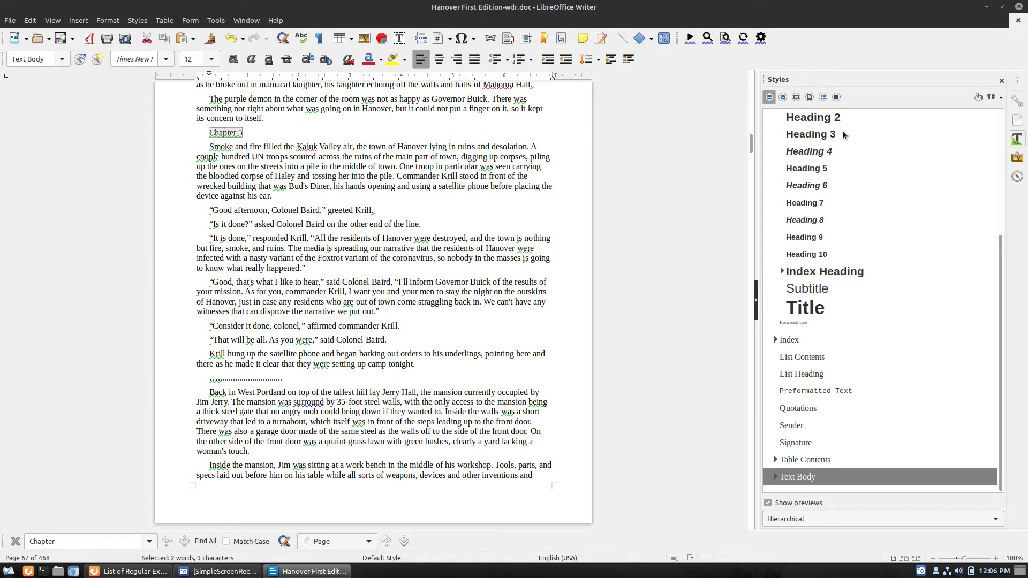
pyautogui.scroll(1, 838, 131)
pyautogui.doubleClick(816, 152)
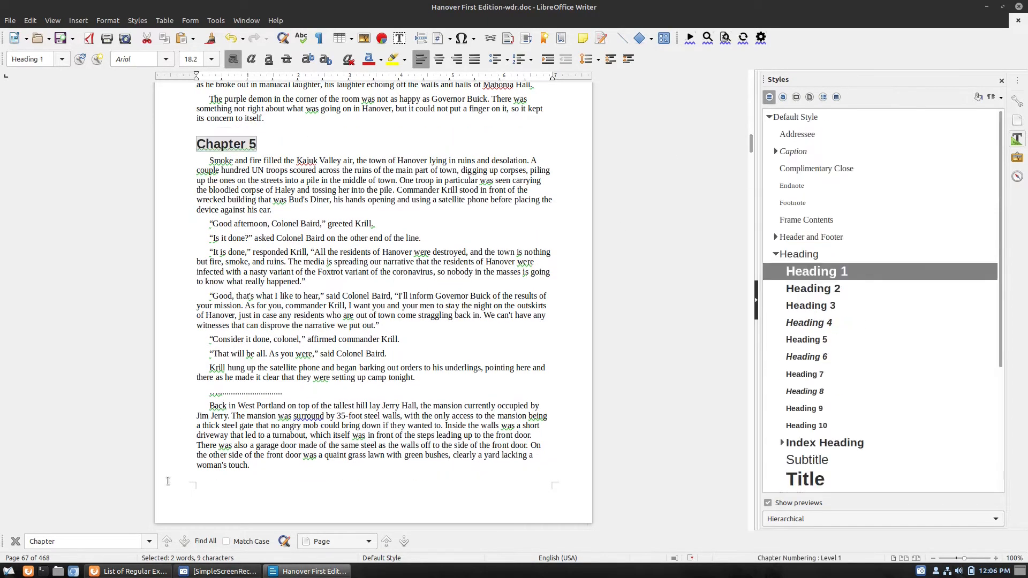
# - Go to the next "Chapter" match, select the full Chapter 6 title, and format it as Heading 1
pyautogui.click(185, 541)
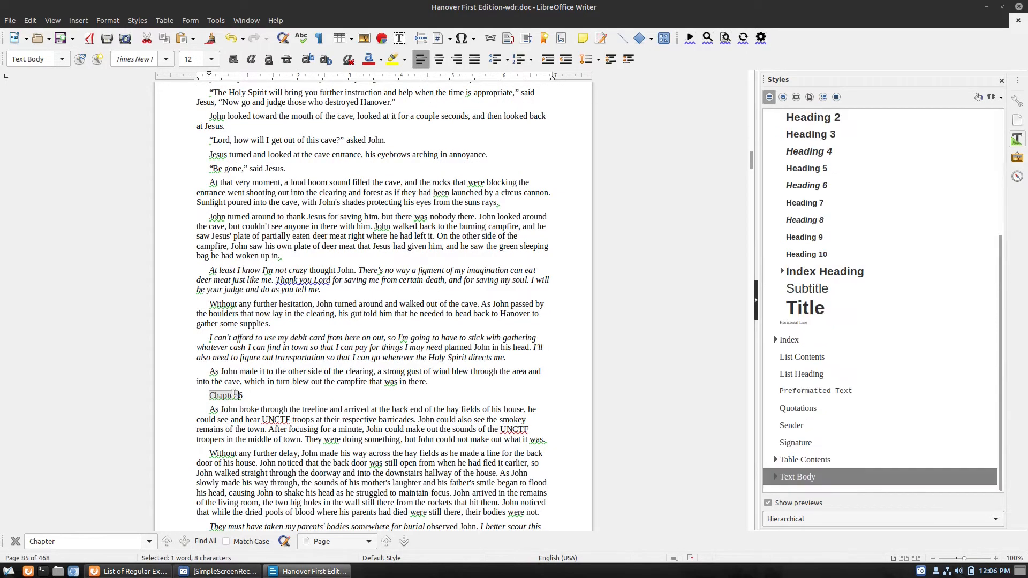
pyautogui.doubleClick(234, 393)
pyautogui.scroll(2, 848, 142)
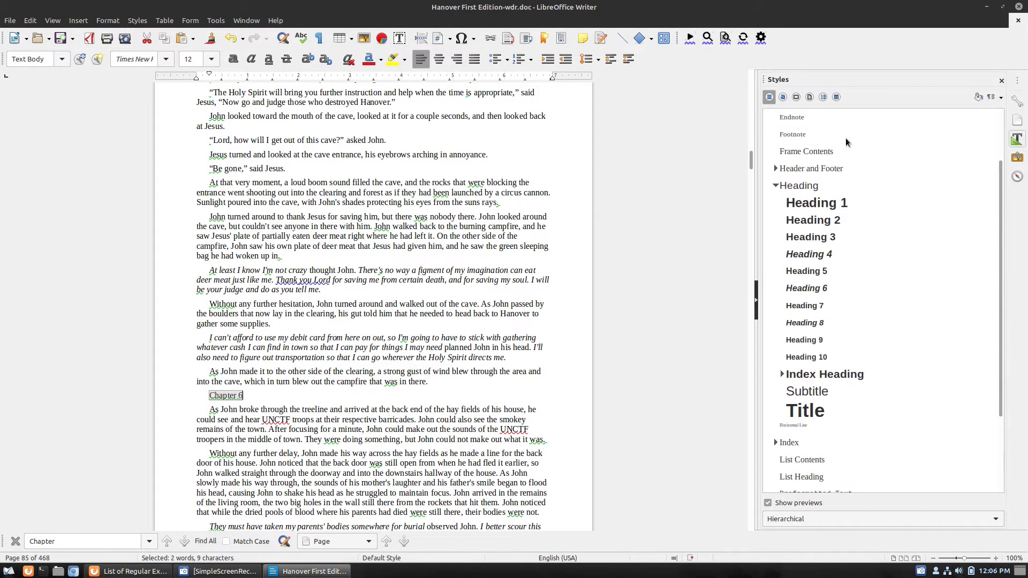
pyautogui.doubleClick(838, 209)
# - Find the Chapter 7 title and apply the Heading 1 paragraph style to it
pyautogui.click(185, 541)
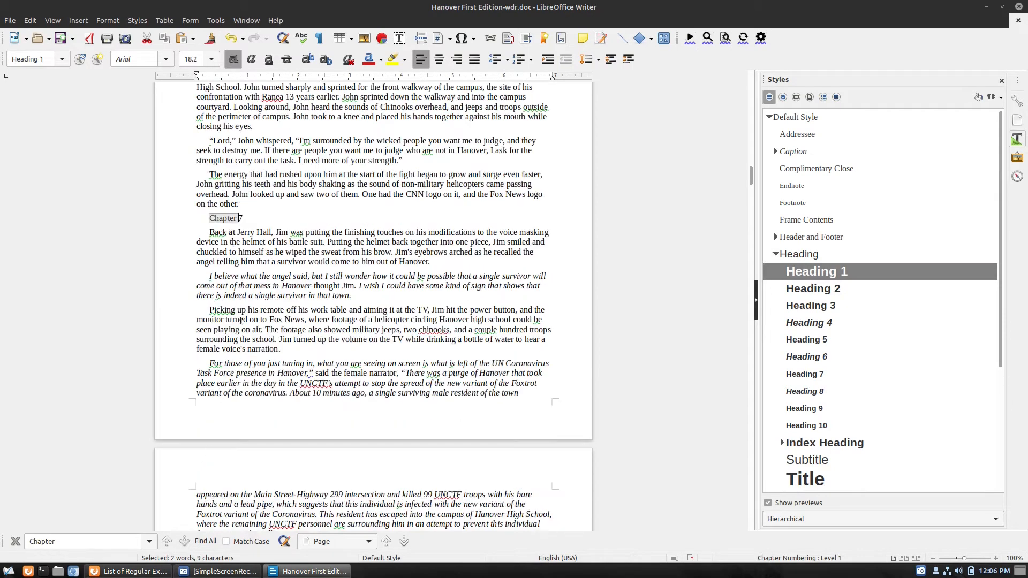
pyautogui.scroll(2, 828, 134)
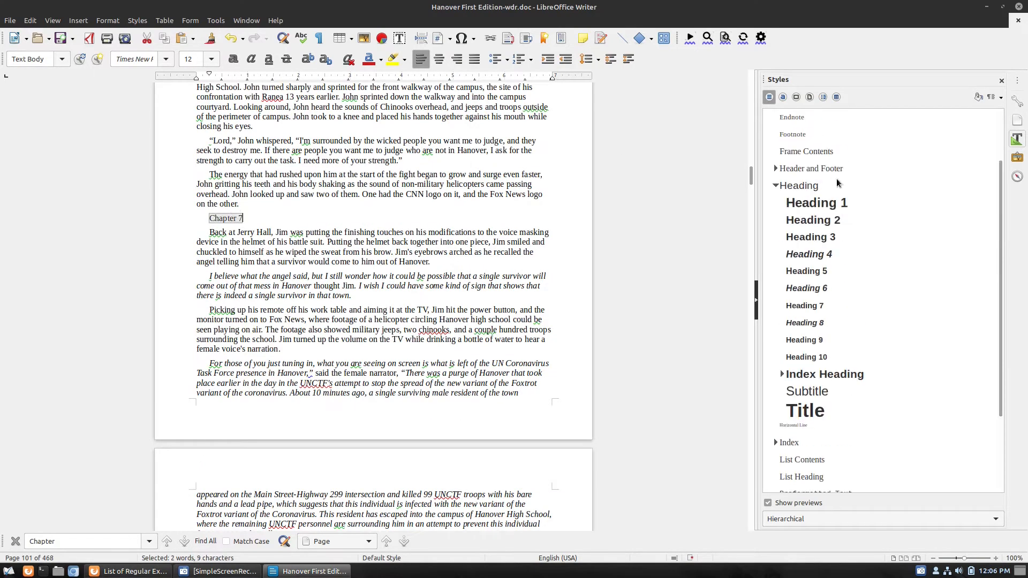
pyautogui.doubleClick(835, 202)
# - Jump to the Chapter 8 title, select it entirely, and apply the Heading 1 style
pyautogui.click(185, 541)
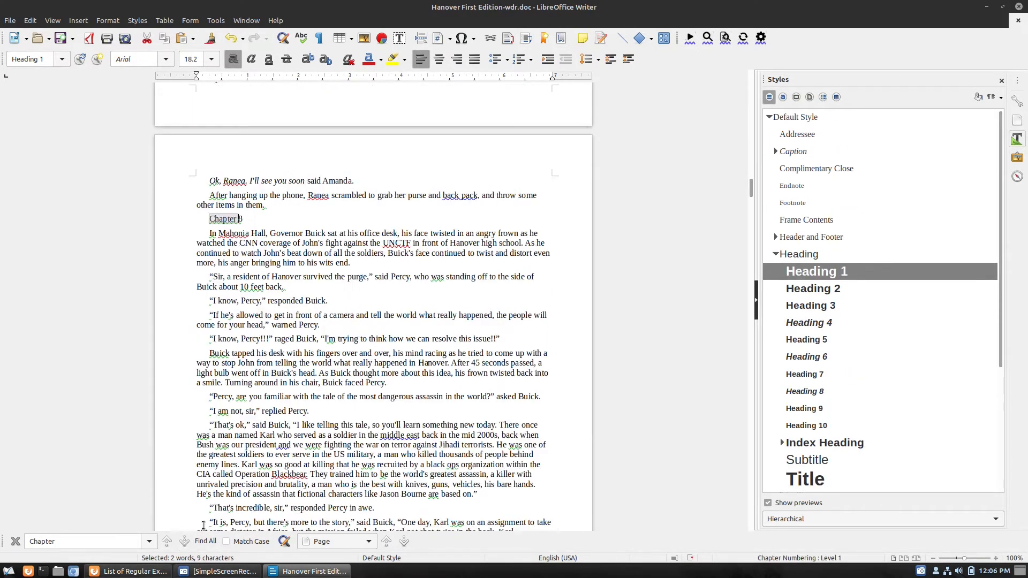
pyautogui.tripleClick(233, 219)
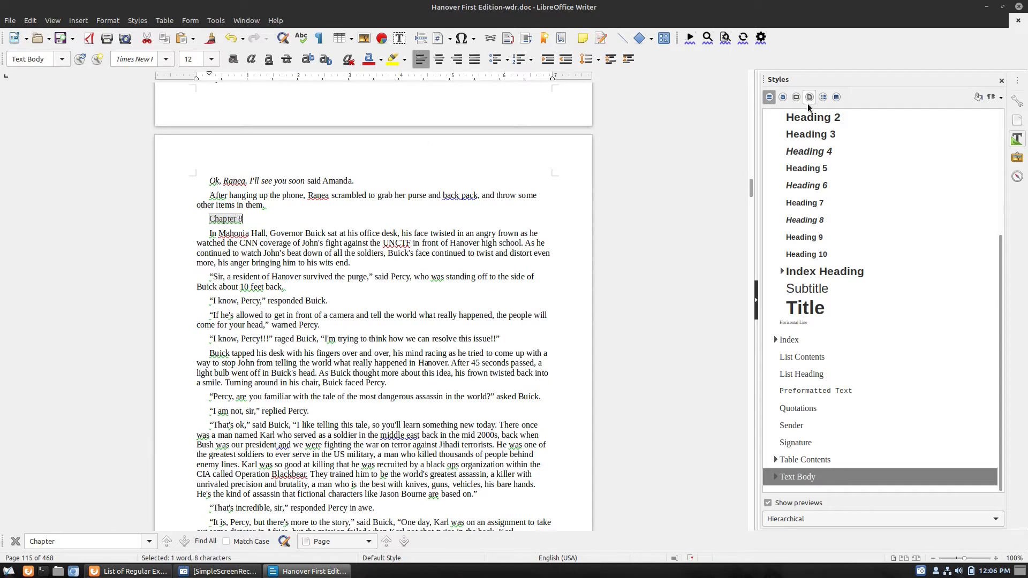
pyautogui.scroll(1, 831, 176)
pyautogui.doubleClick(832, 154)
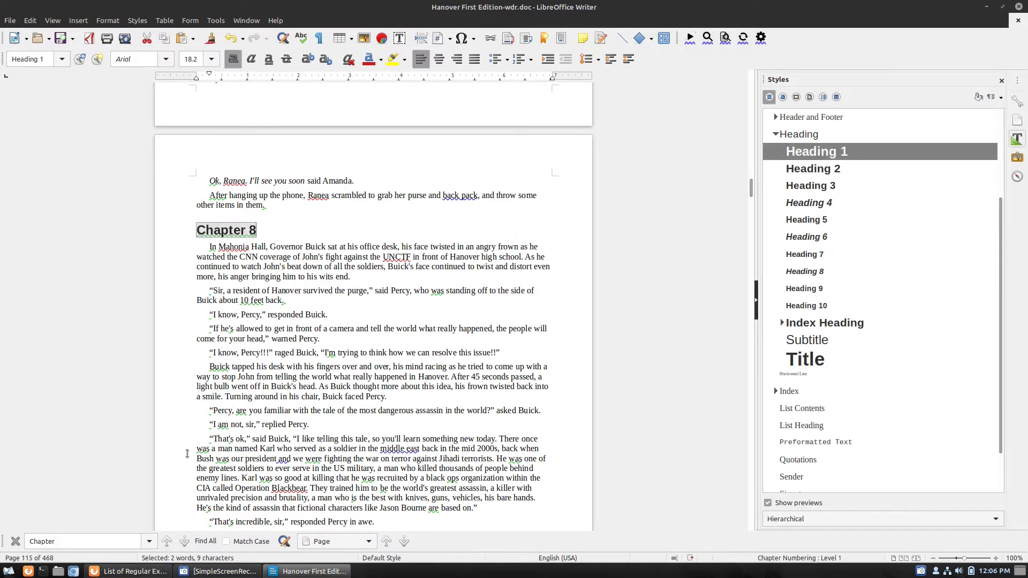
# - Find the Chapter 9 title, extend the selection over the whole title, and format it as Heading 1
pyautogui.click(184, 541)
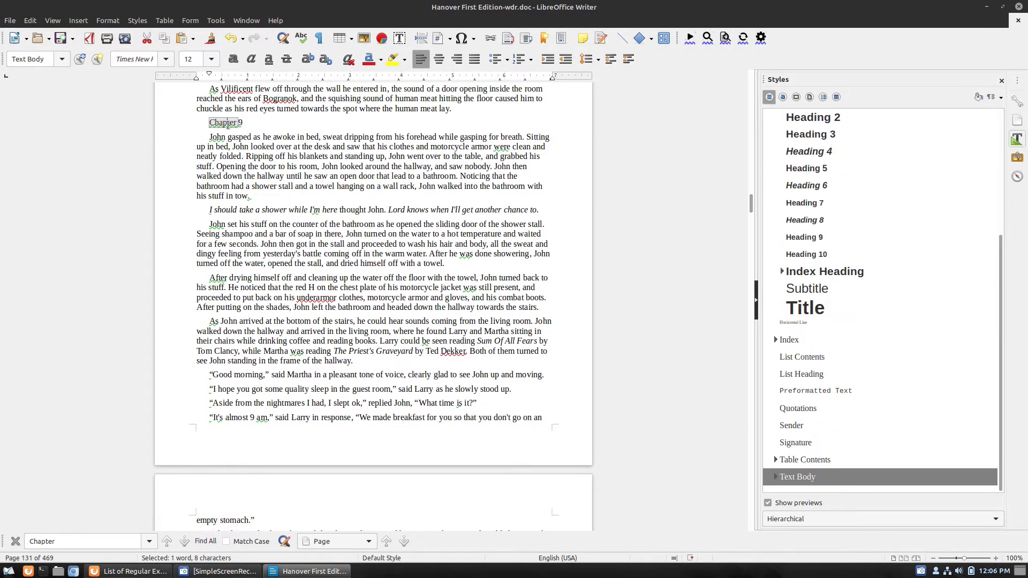
pyautogui.hotkey('shift', 'End')
pyautogui.scroll(1, 820, 123)
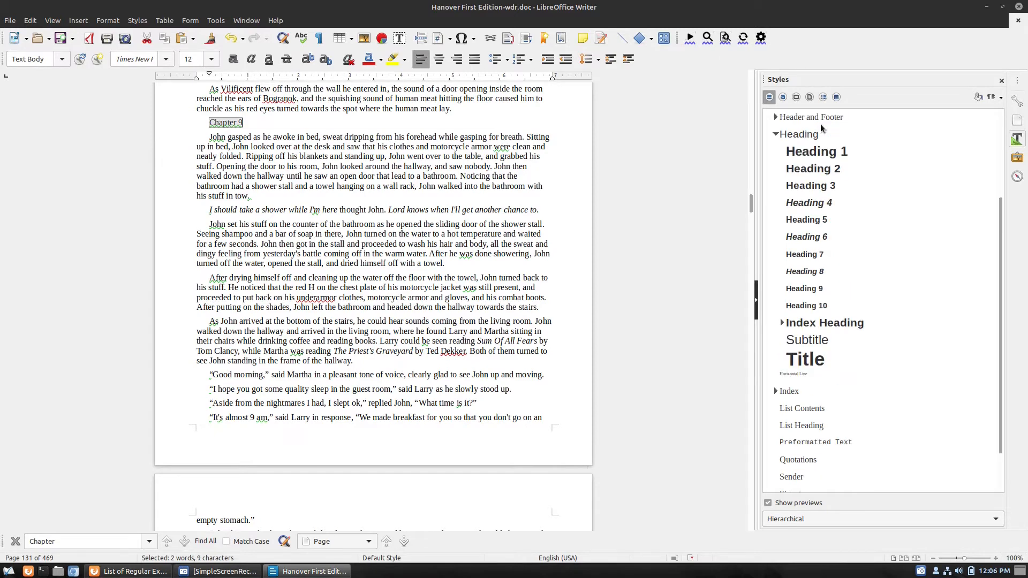
pyautogui.doubleClick(824, 154)
# - Go to the following match, select the whole Chapter 10 title, and apply the Heading 1 style
pyautogui.scroll(-1, 164, 439)
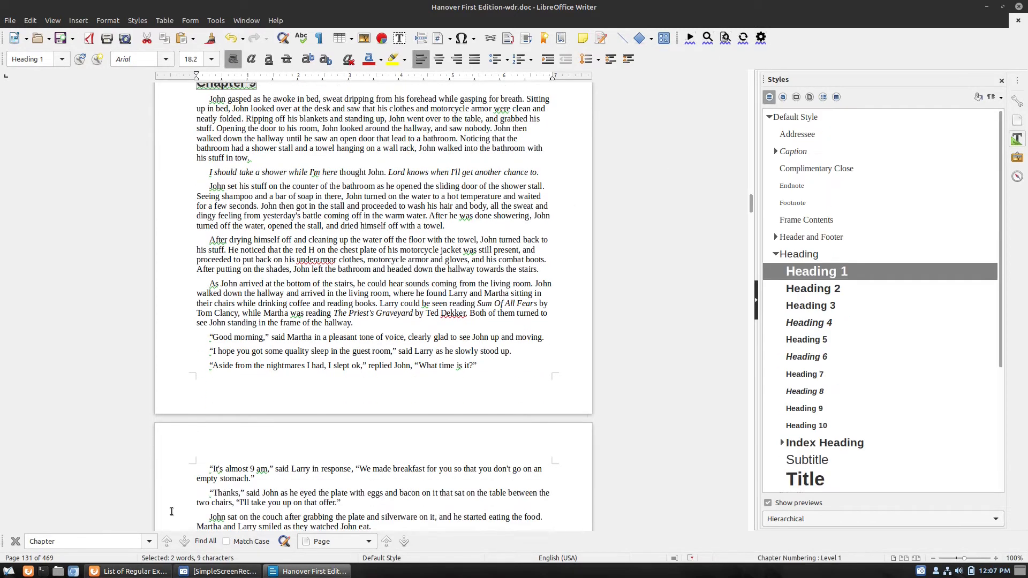
pyautogui.click(182, 543)
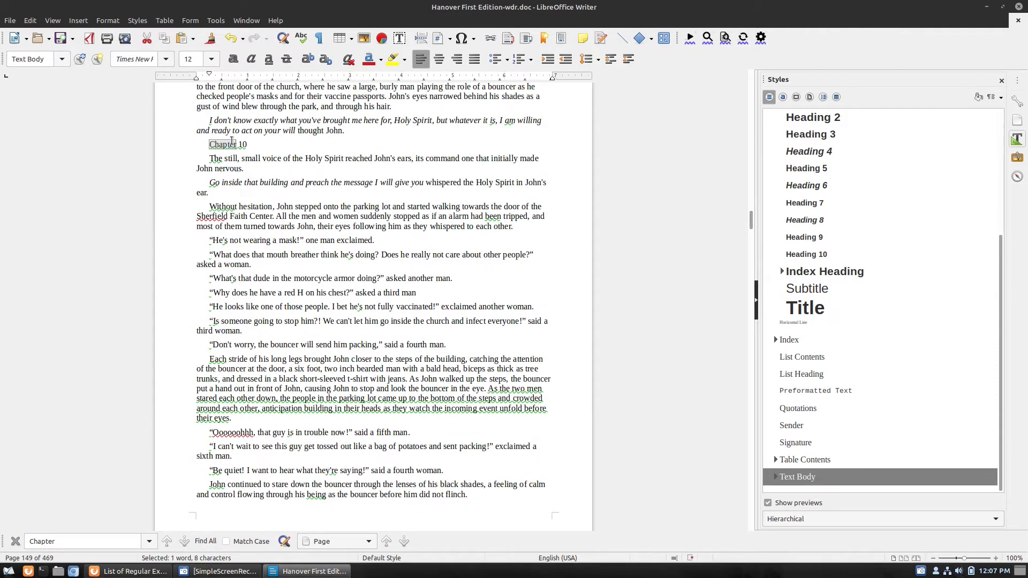
pyautogui.hotkey('shift', 'End')
pyautogui.scroll(1, 830, 132)
pyautogui.scroll(1, 825, 143)
pyautogui.scroll(1, 824, 133)
pyautogui.scroll(1, 825, 134)
pyautogui.doubleClick(824, 152)
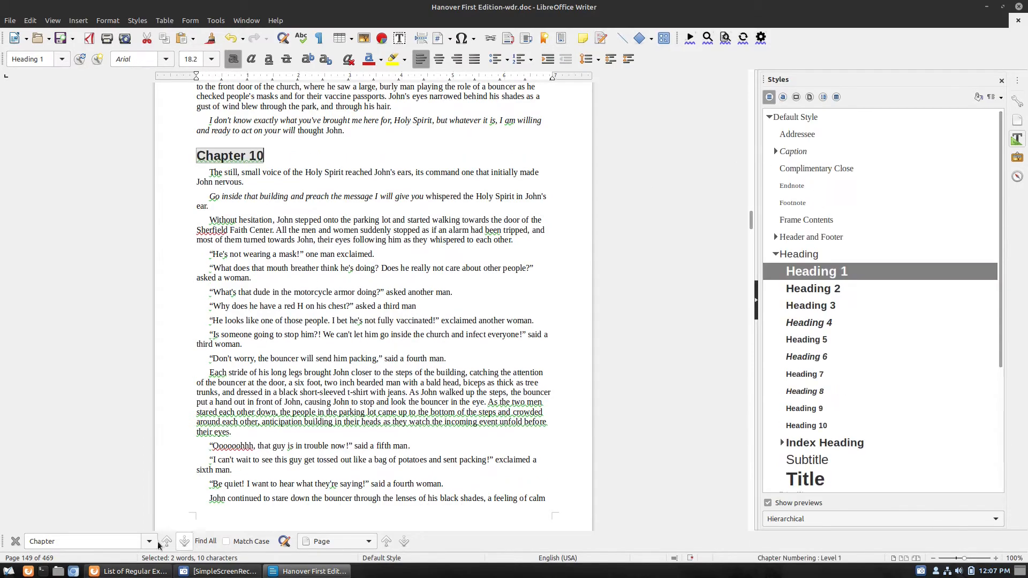
# - Go back through the previous "Chapter" matches to the Chapter 1 title and place the cursor in it
pyautogui.click(167, 540)
pyautogui.doubleClick(167, 541)
pyautogui.tripleClick(170, 541)
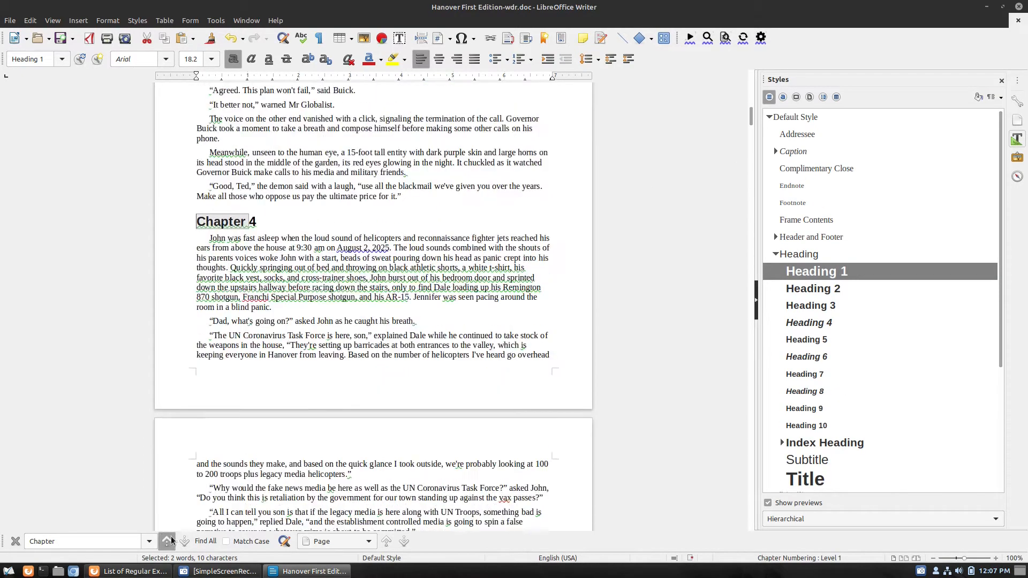
pyautogui.tripleClick(171, 540)
pyautogui.click(244, 218)
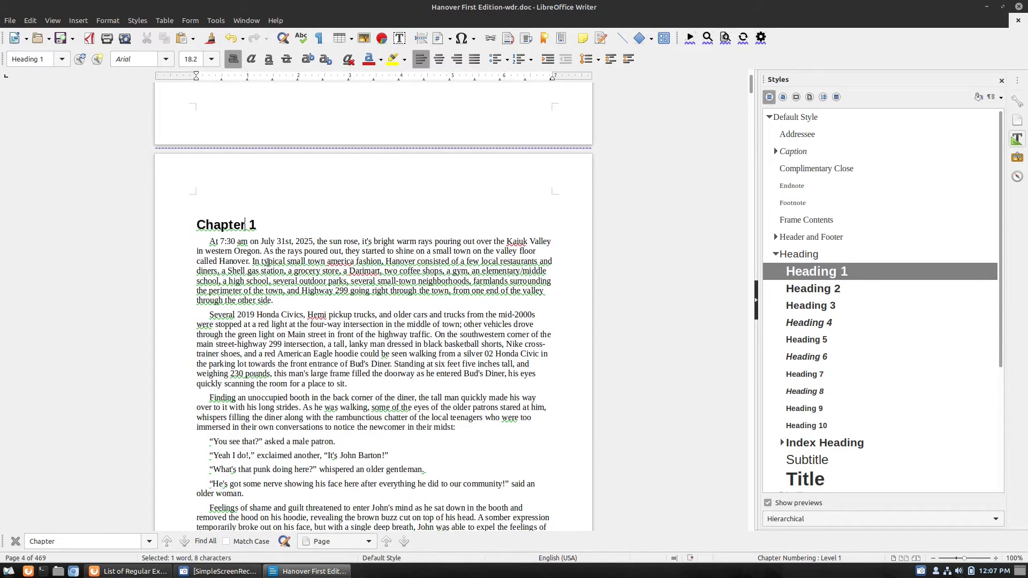
pyautogui.scroll(-1, 669, 161)
# - Modify the Heading 1 style by setting its spacing above the paragraph to 0.30" and apply the change
pyautogui.rightClick(836, 278)
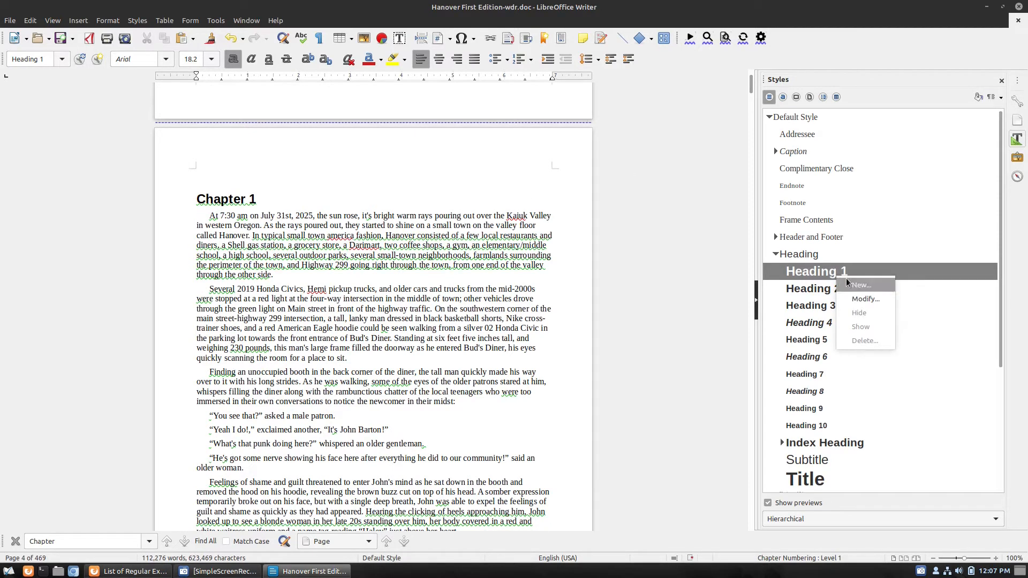
pyautogui.click(867, 303)
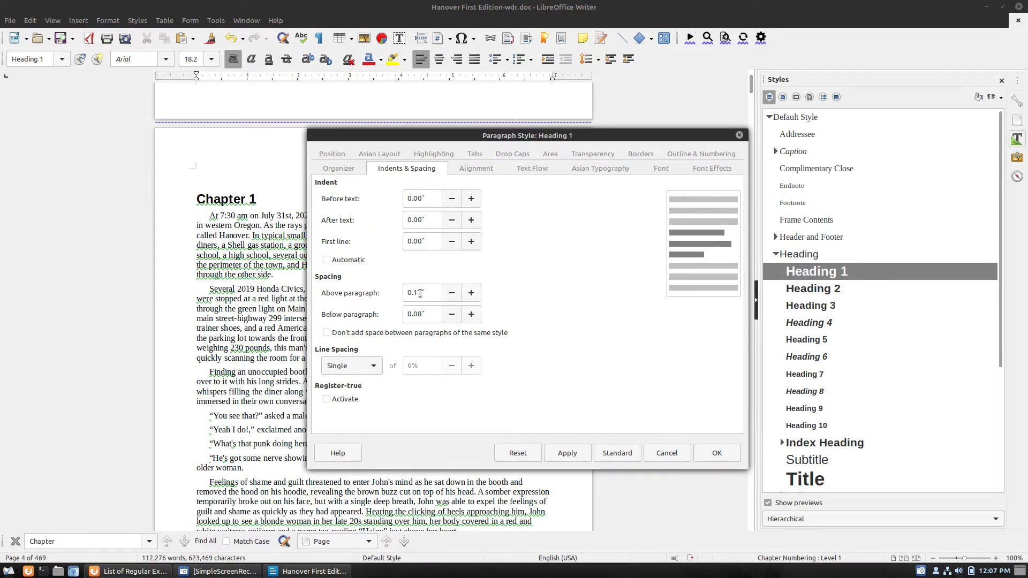
pyautogui.moveTo(421, 293); pyautogui.dragTo(419, 293)
pyautogui.click(570, 454)
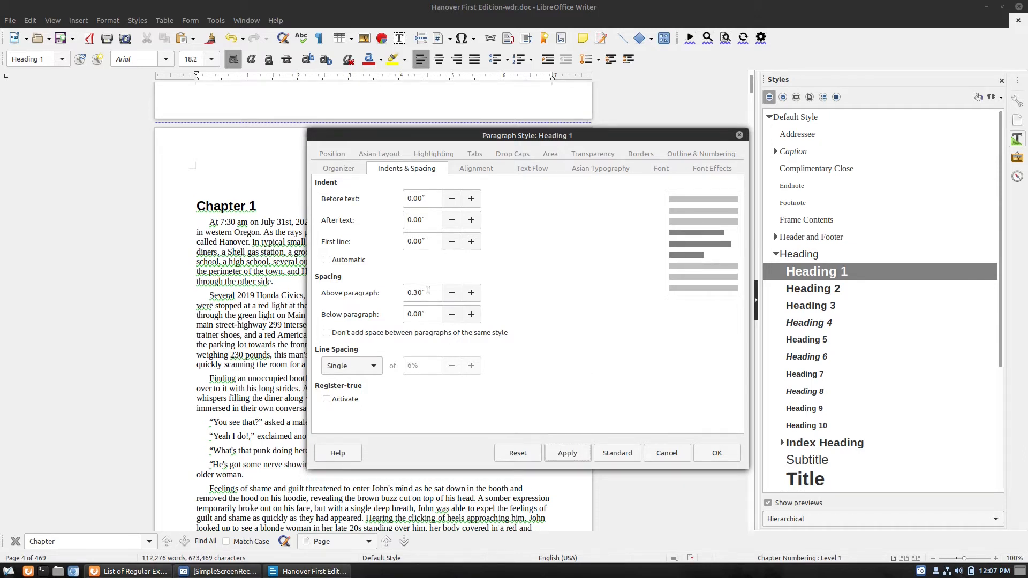
# - Set the Heading 1 style's spacing to 0.50" above and 0.30" below the paragraph, then apply and confirm it
pyautogui.moveTo(422, 293); pyautogui.dragTo(414, 292)
pyautogui.write('5')
pyautogui.click(410, 314)
pyautogui.moveTo(422, 314); pyautogui.dragTo(414, 315)
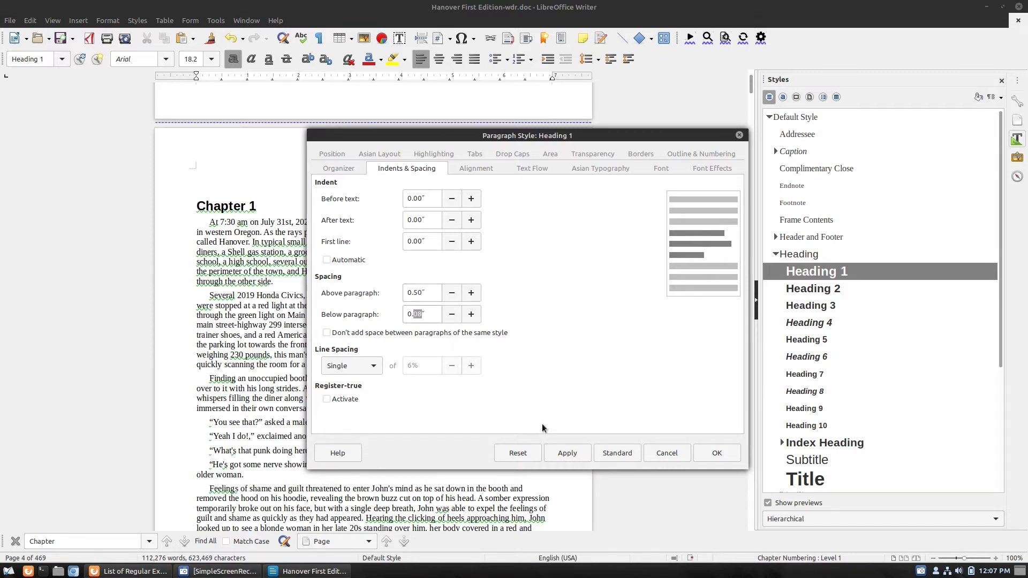
pyautogui.write('3')
pyautogui.click(569, 453)
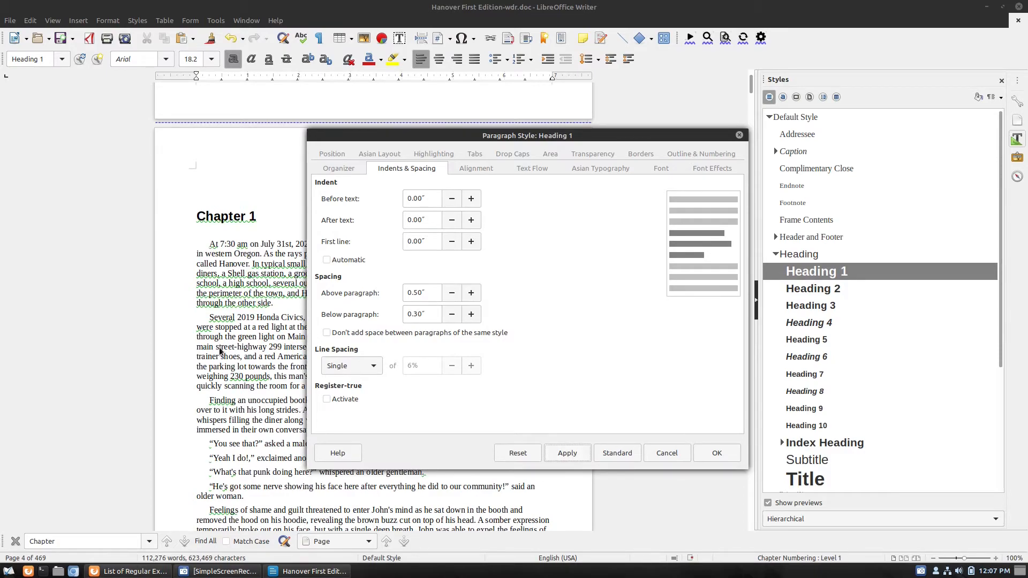
pyautogui.click(716, 453)
# - Modify the Heading 1 style to use Center alignment, apply it, and move the style dialog clear of the page text
pyautogui.scroll(-10, 390, 333)
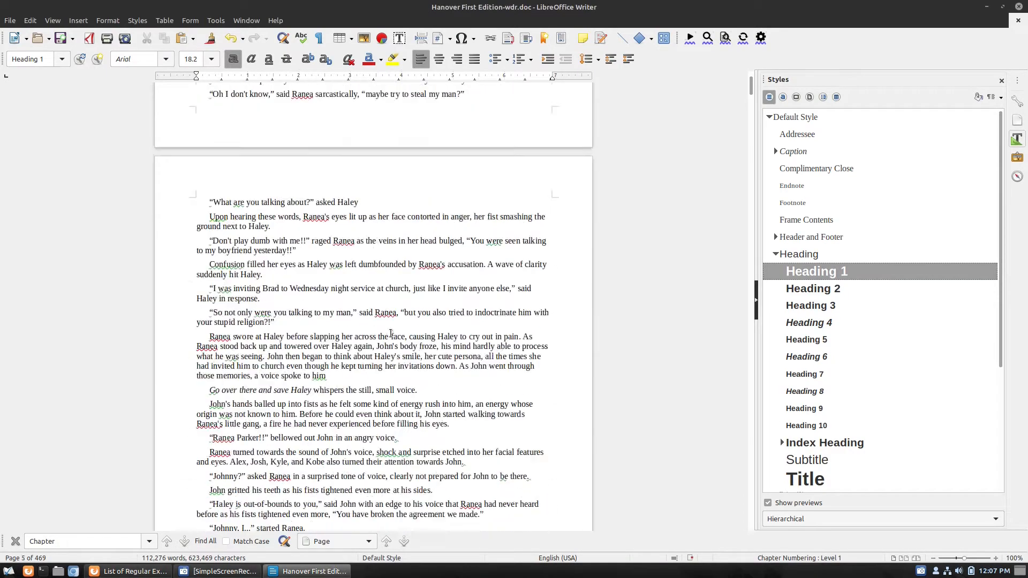
pyautogui.scroll(-20, 391, 333)
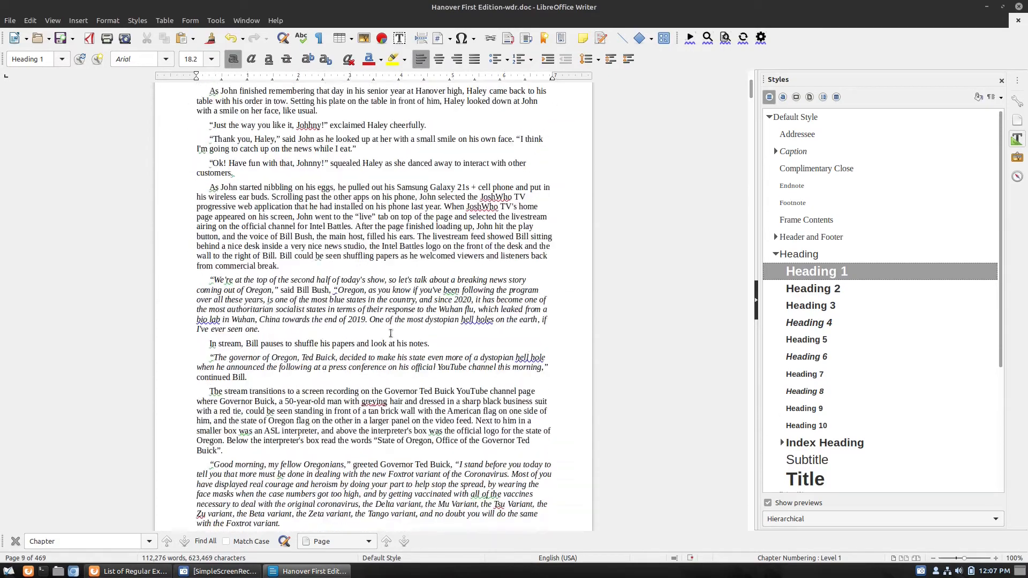
pyautogui.scroll(-20, 390, 334)
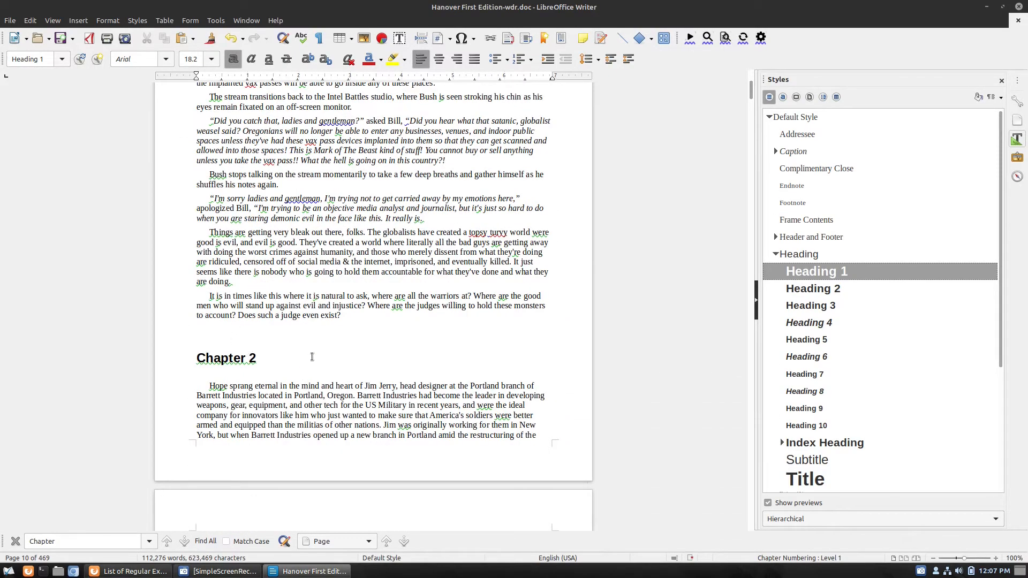
pyautogui.rightClick(796, 276)
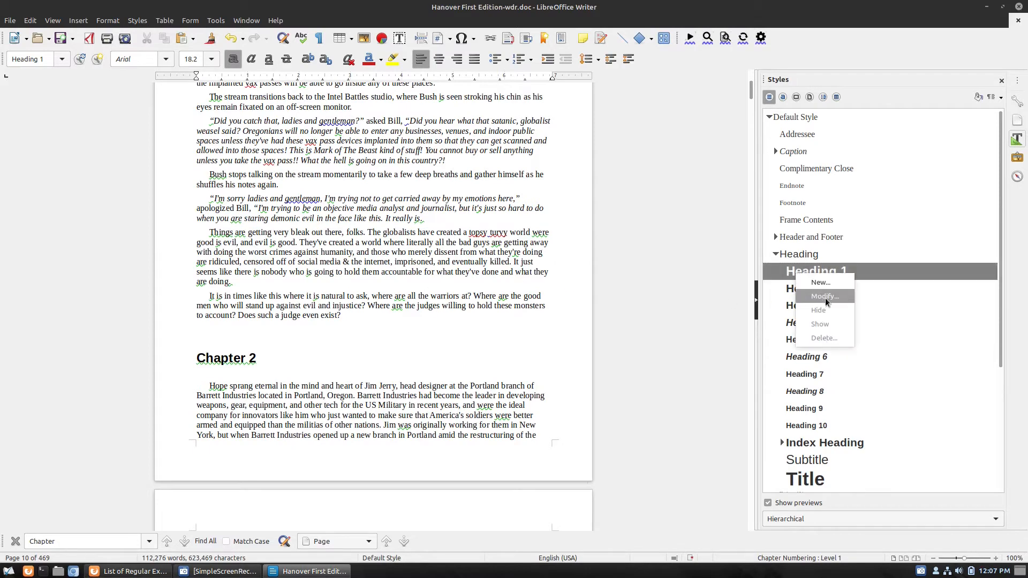
pyautogui.click(827, 295)
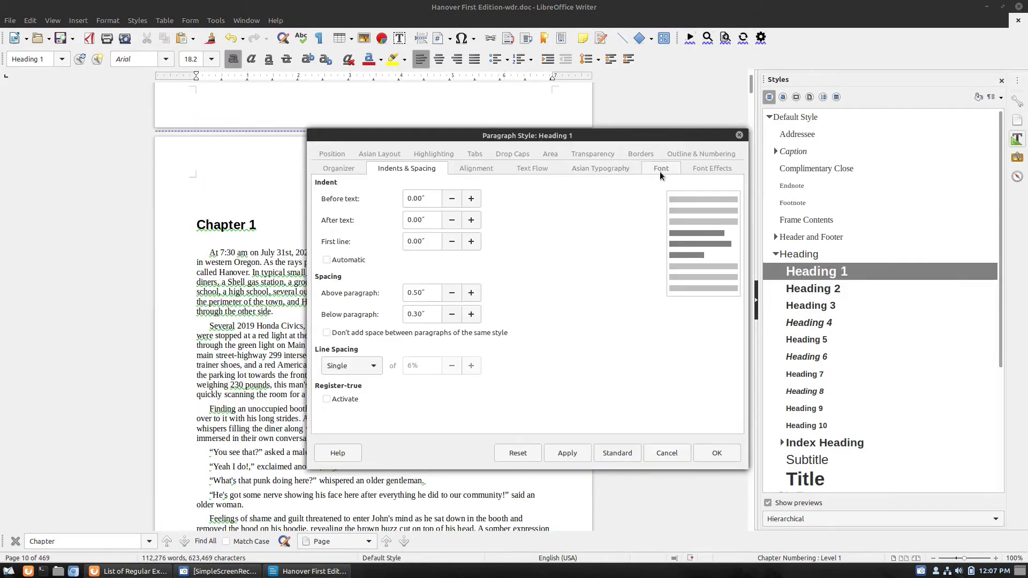
pyautogui.click(661, 168)
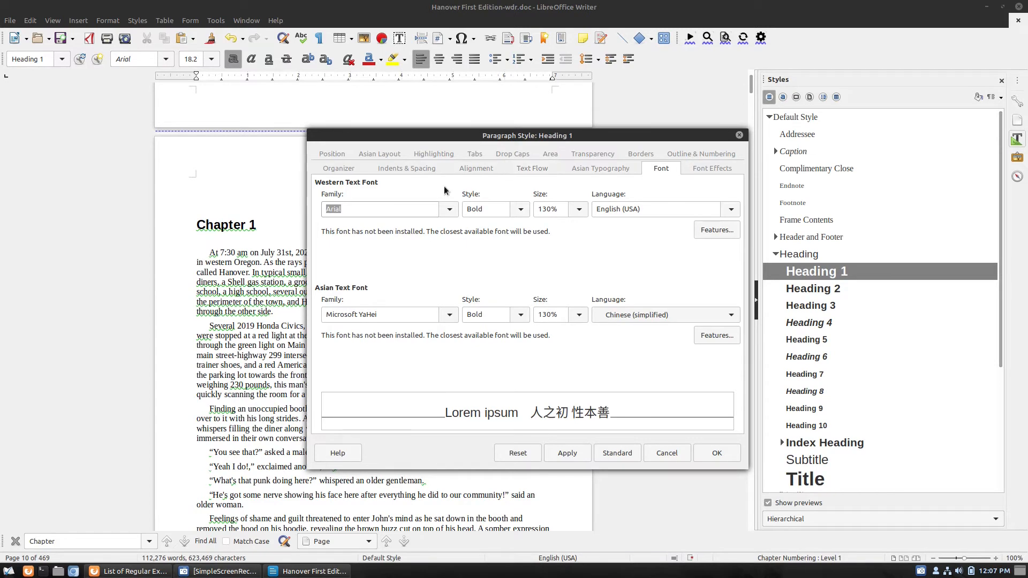
pyautogui.click(476, 169)
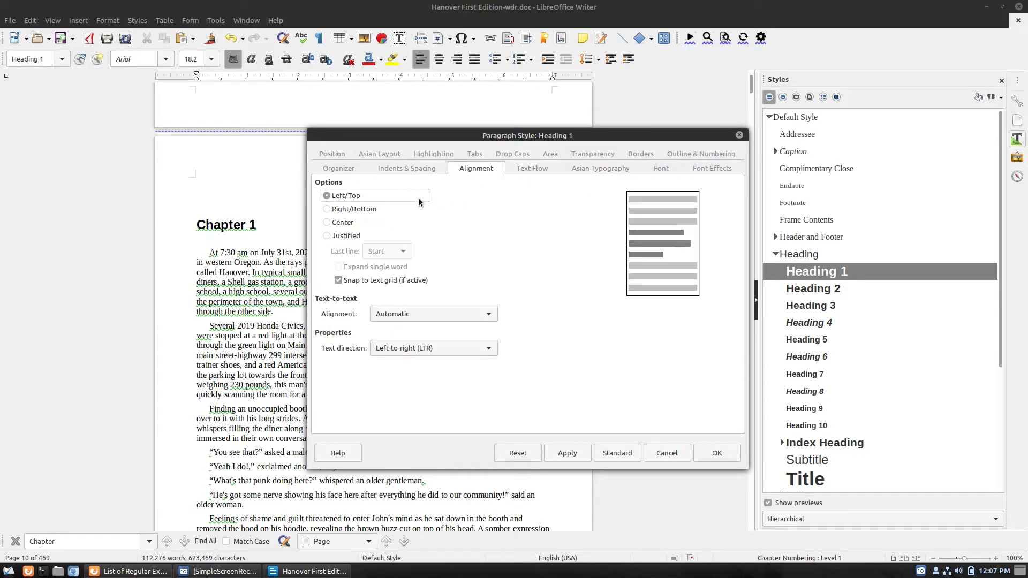
pyautogui.click(345, 225)
pyautogui.click(586, 458)
pyautogui.moveTo(611, 136); pyautogui.dragTo(867, 102)
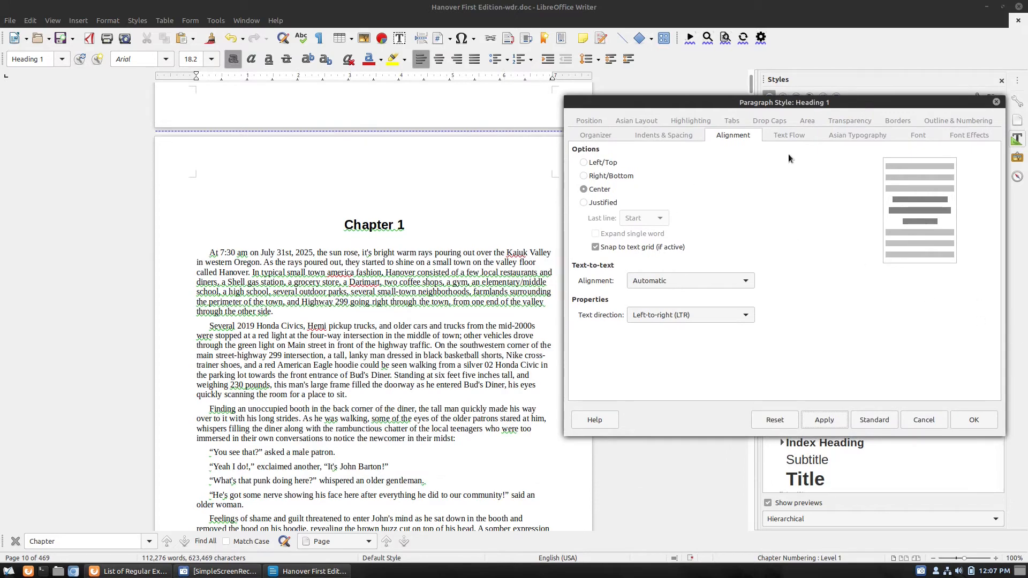
# - Try the Afta sans and Cookie font families on the Heading 1 style, applying each one
pyautogui.click(917, 134)
pyautogui.click(707, 177)
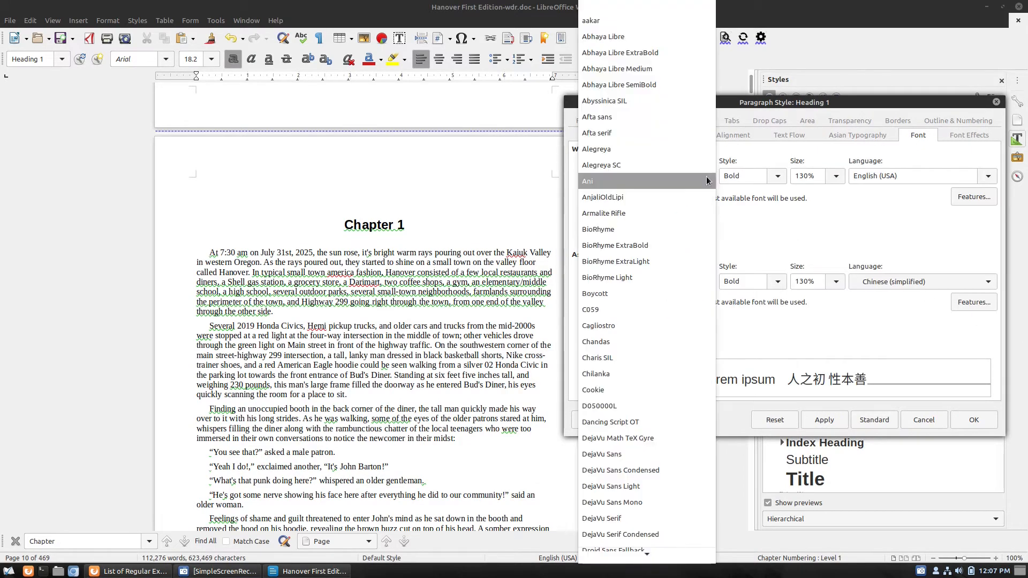
pyautogui.click(692, 140)
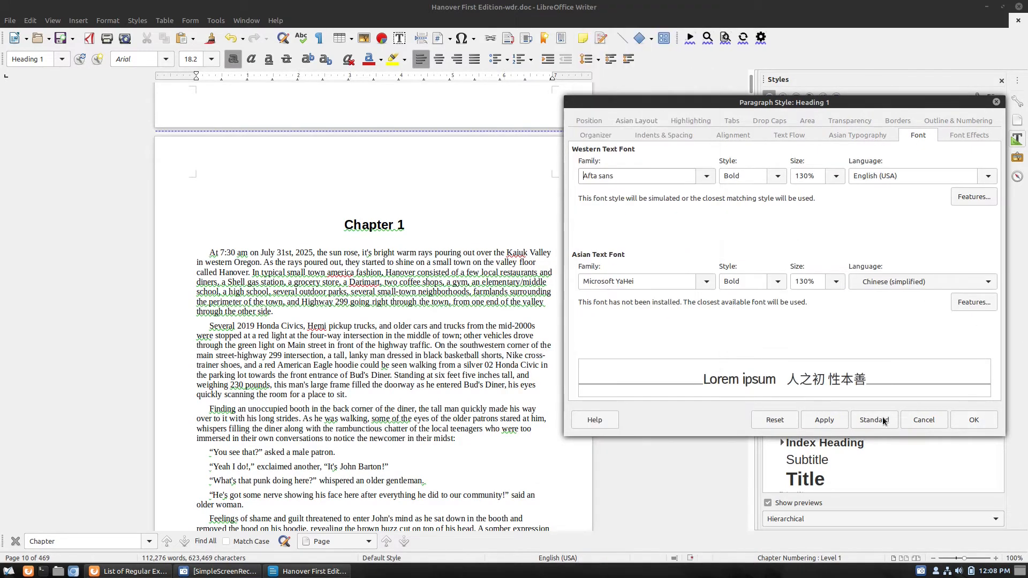
pyautogui.click(833, 421)
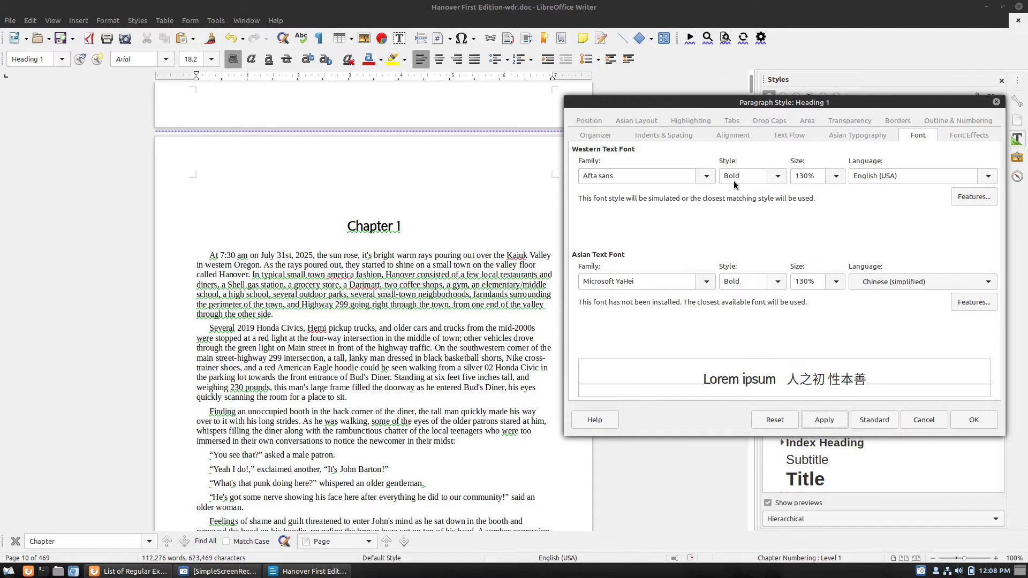
pyautogui.click(707, 177)
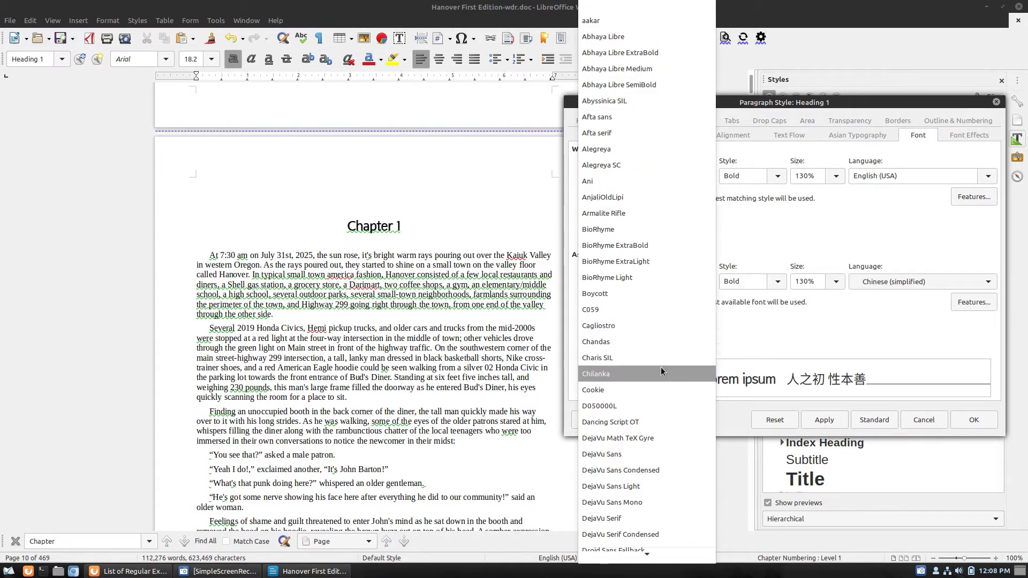
pyautogui.click(657, 388)
pyautogui.click(826, 422)
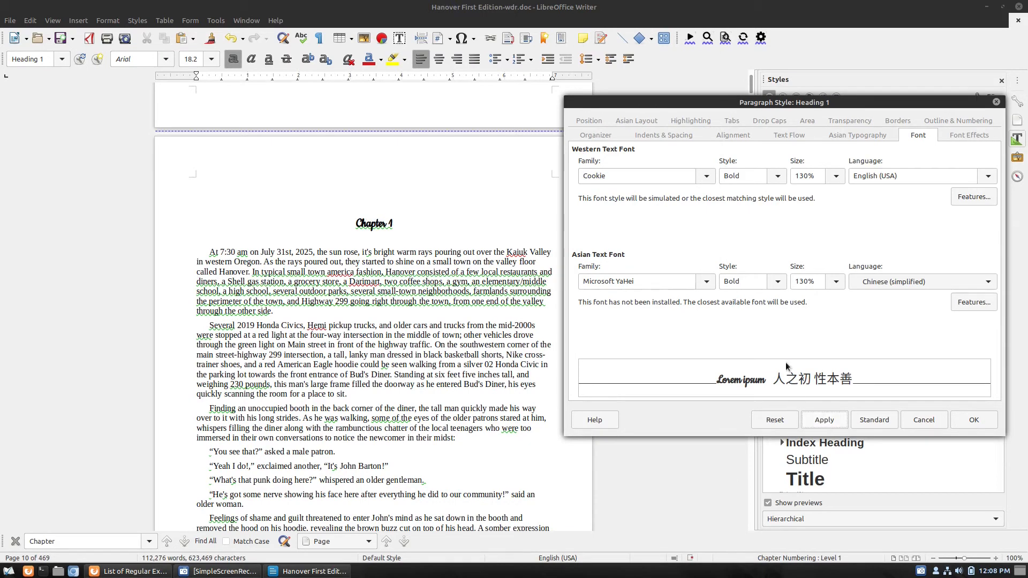
# - Set the Heading 1 style's western font family to BioRhyme, apply it, and confirm the style changes
pyautogui.click(711, 180)
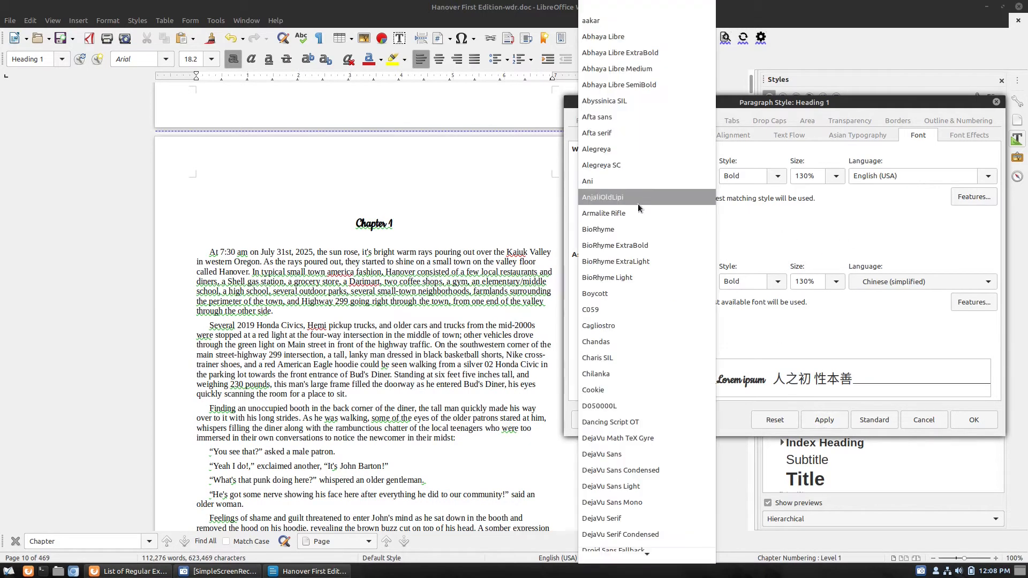
pyautogui.click(669, 229)
pyautogui.click(838, 422)
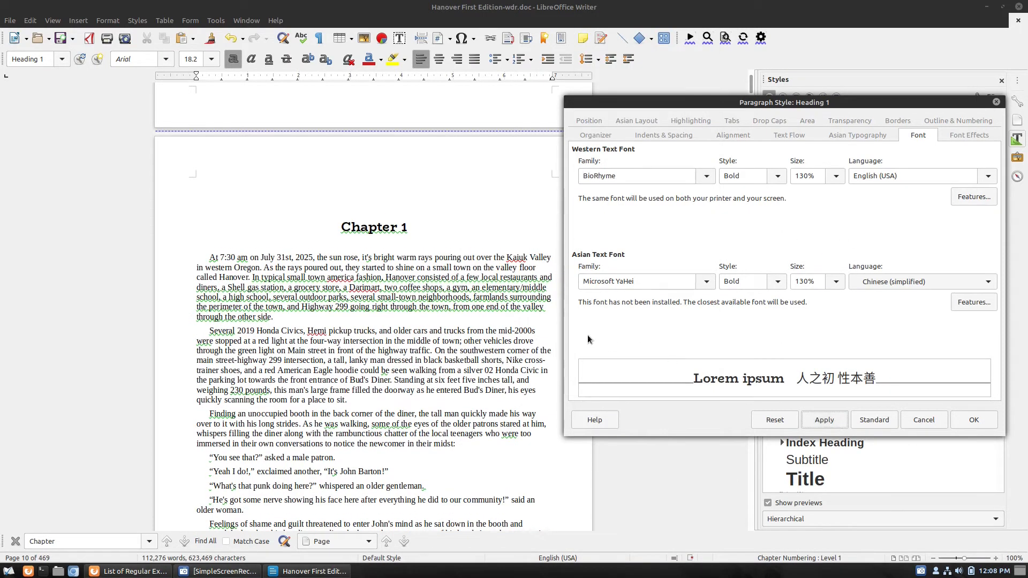
pyautogui.click(972, 421)
# - Step forward through the "Chapter" matches to examine how the restyled chapter titles look
pyautogui.scroll(-15, 412, 325)
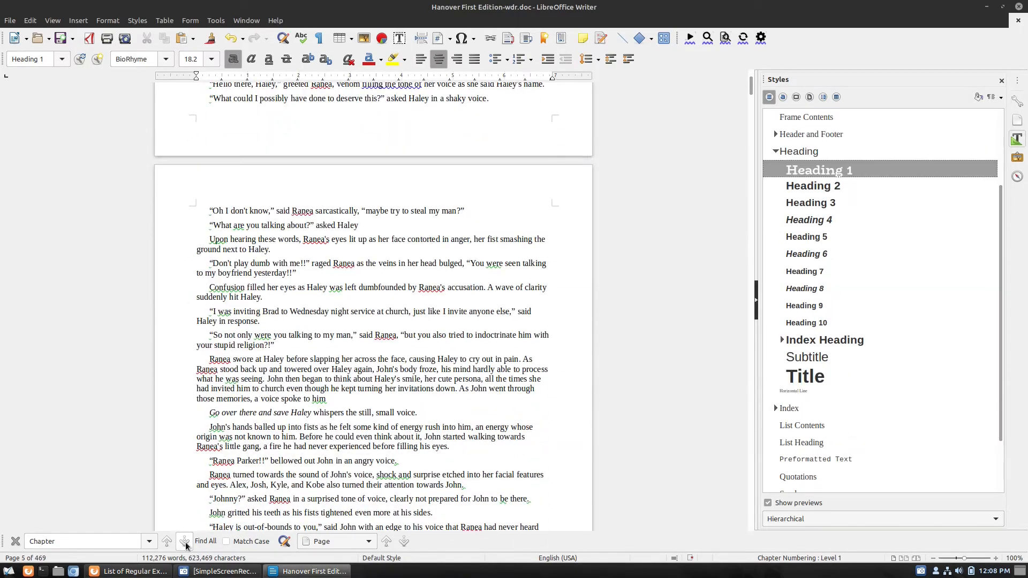
pyautogui.click(185, 542)
pyautogui.click(184, 542)
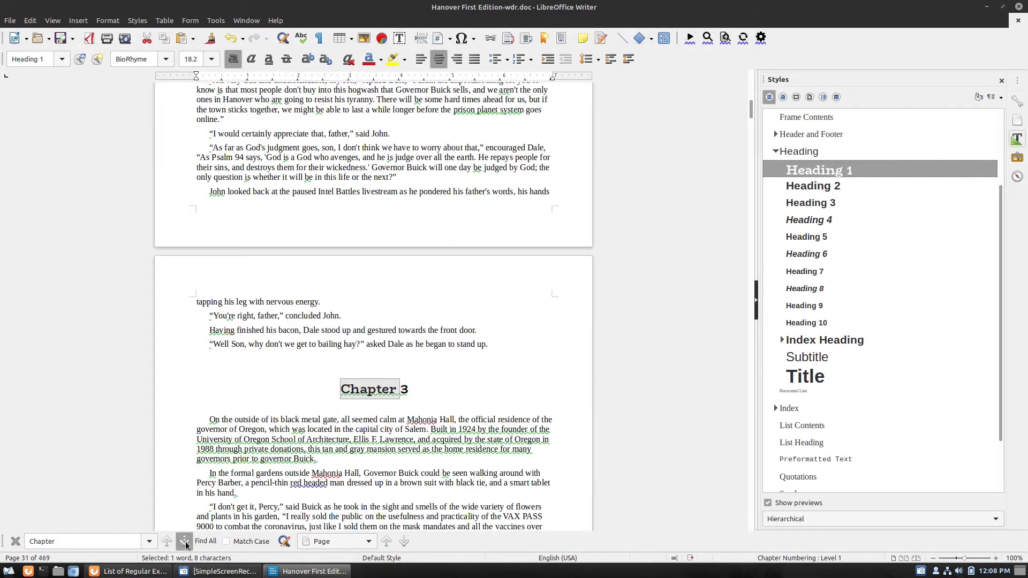
pyautogui.click(184, 542)
pyautogui.click(185, 542)
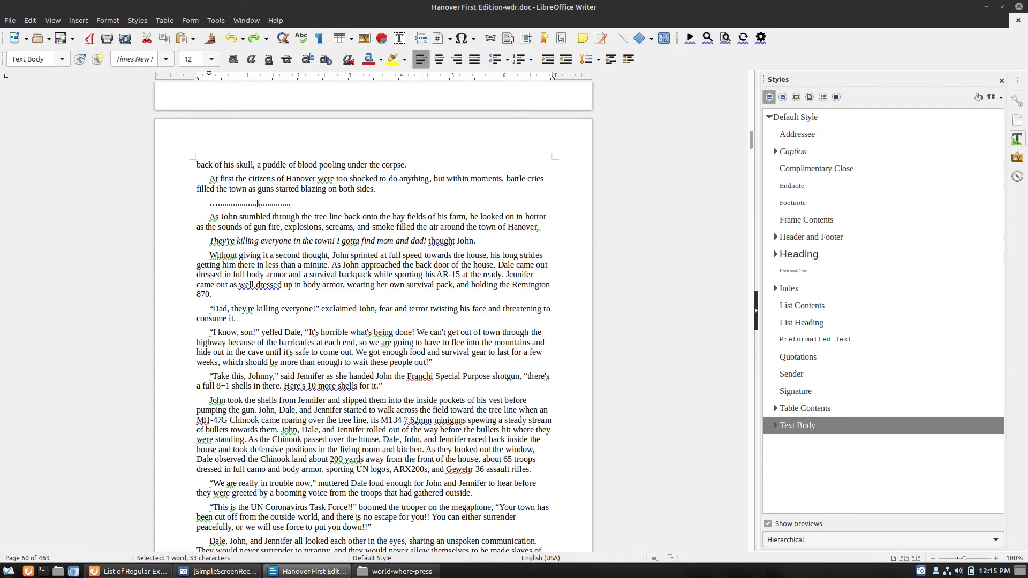
# - Replace the dotted scene-break line before "As John stumbled through the tree line" with blank paragraphs
pyautogui.tripleClick(257, 204)
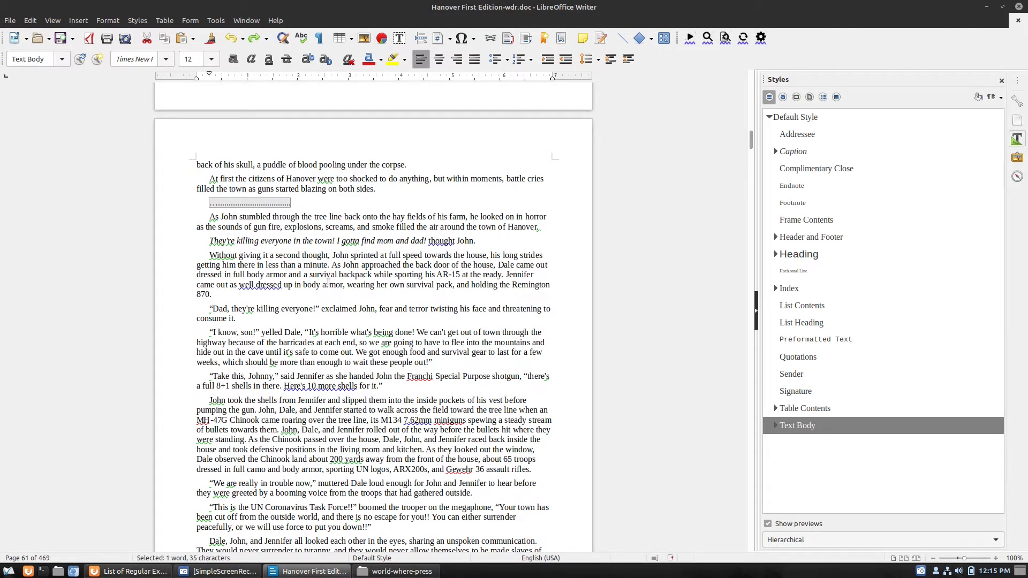
pyautogui.press('Return')
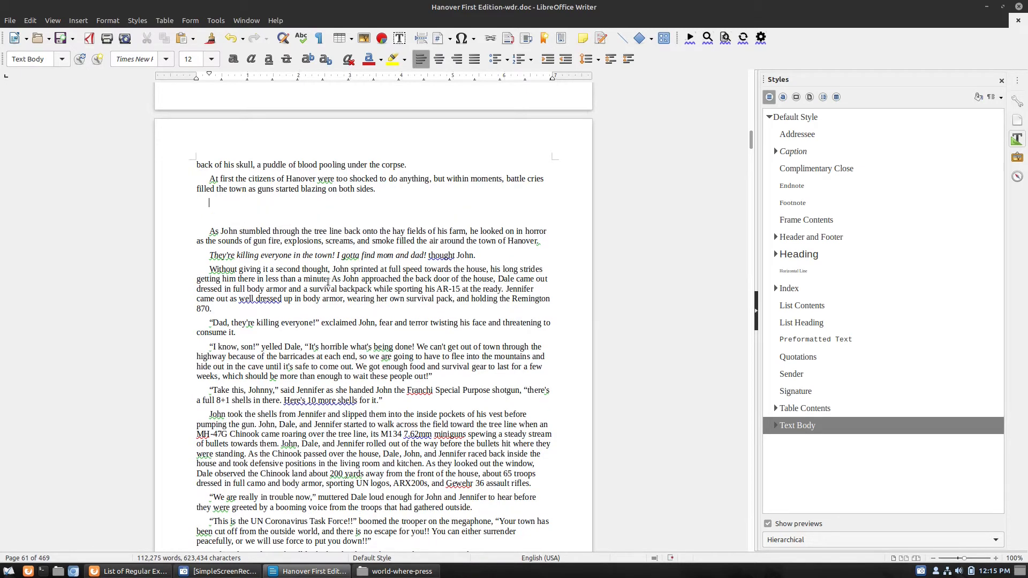
pyautogui.press('Return')
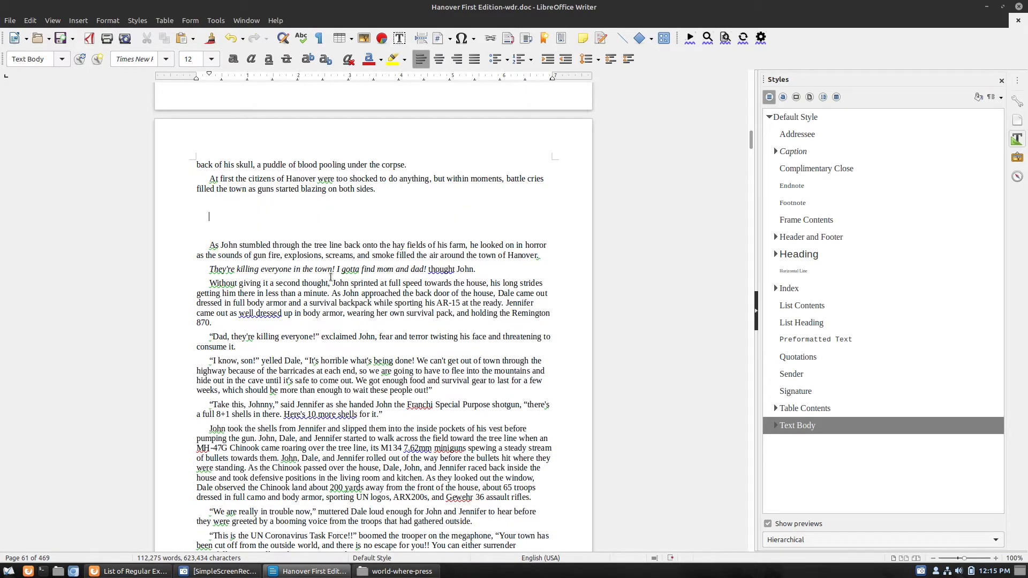
# - Insert the W logo image from the Desktop folder at the emptied scene break
pyautogui.click(363, 38)
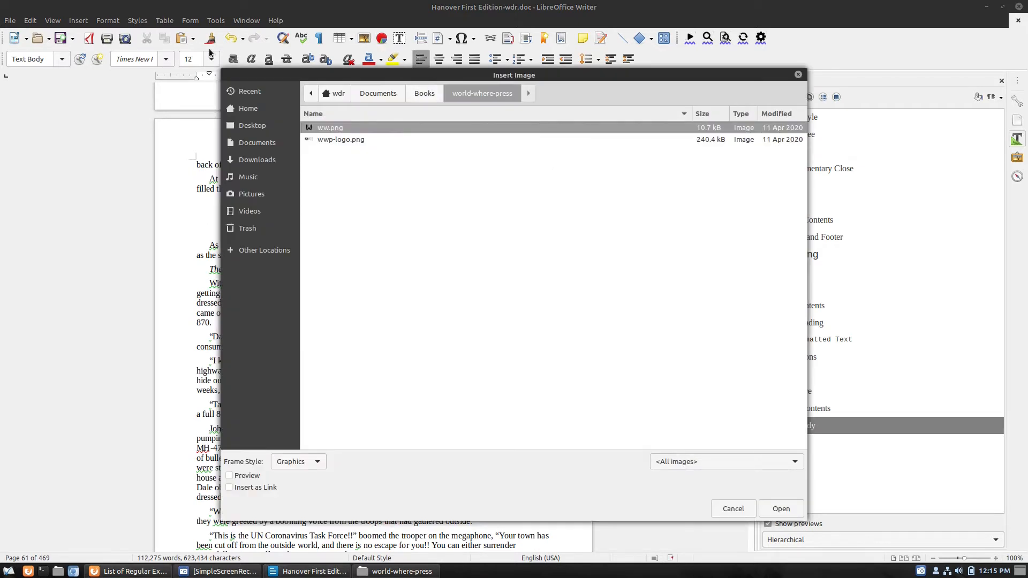
pyautogui.click(253, 125)
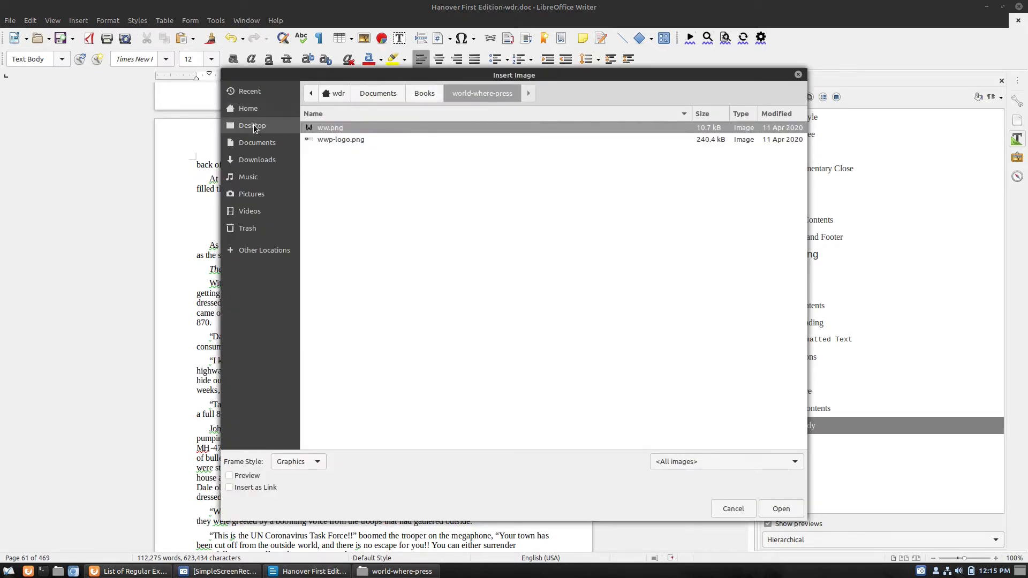
pyautogui.click(333, 151)
pyautogui.doubleClick(333, 151)
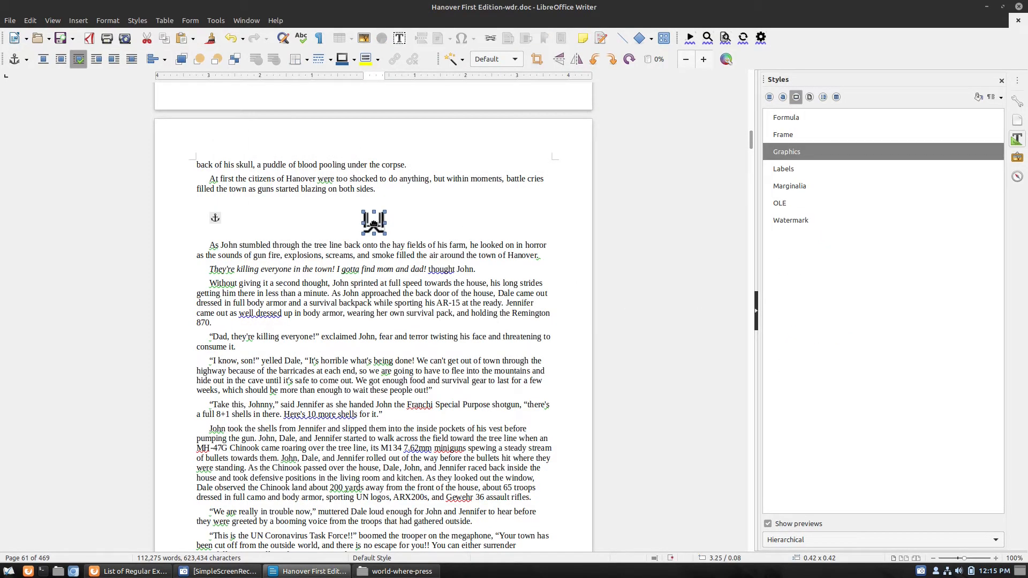
# - In the logo image's properties, set its wrap to None, increase its top and bottom spacing, and confirm
pyautogui.rightClick(374, 224)
pyautogui.click(435, 438)
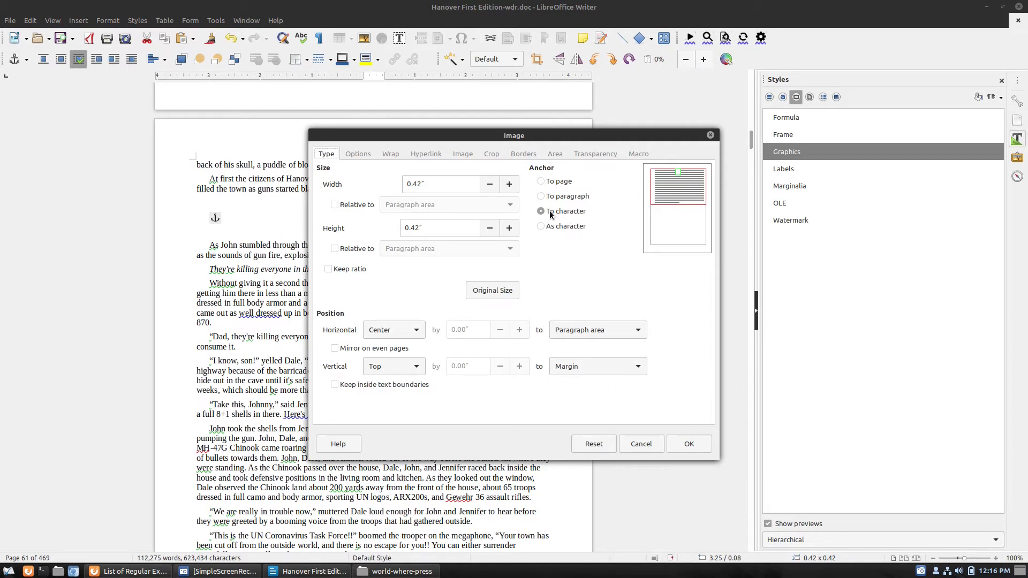
pyautogui.click(358, 154)
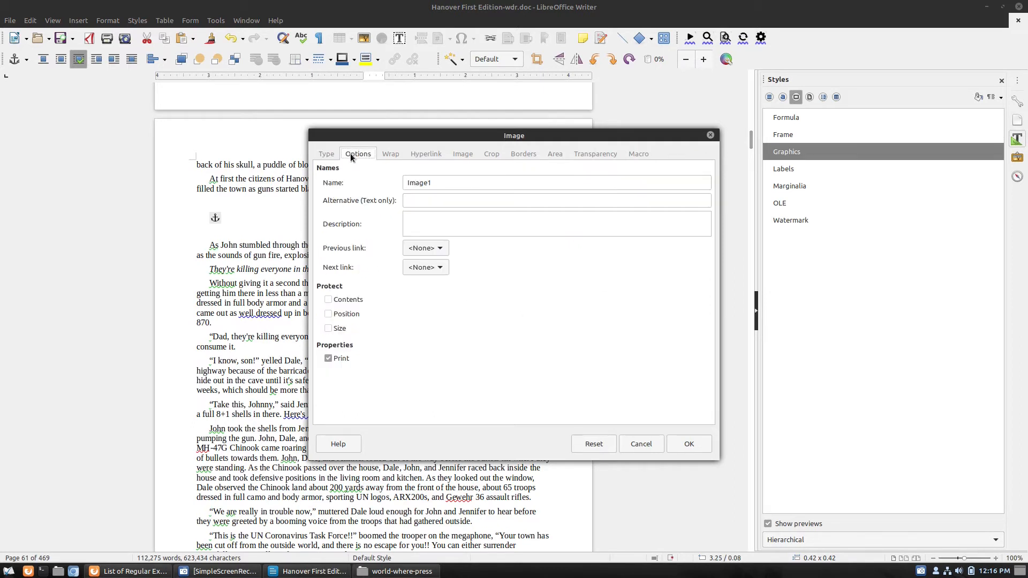
pyautogui.click(398, 153)
pyautogui.click(374, 199)
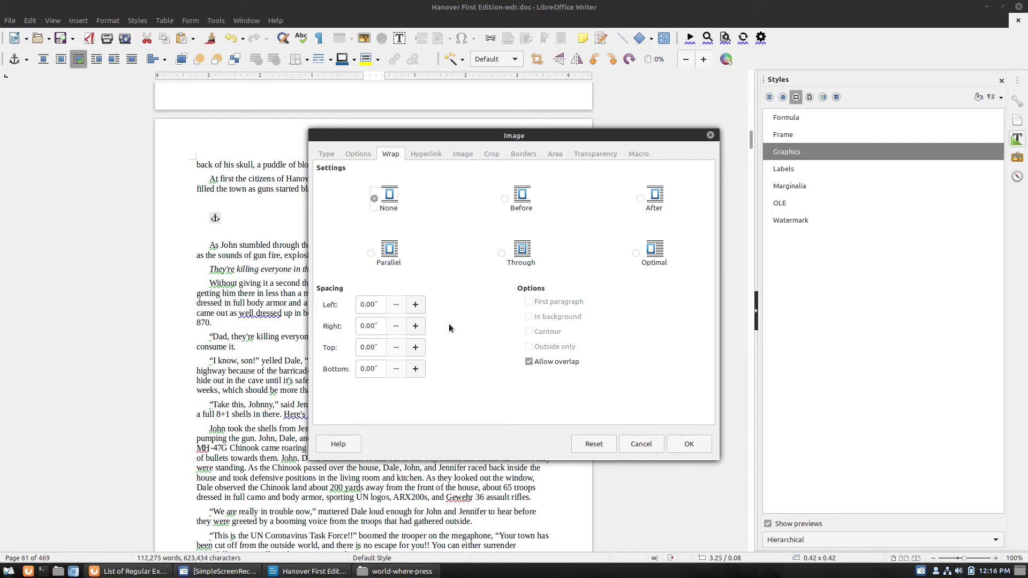
pyautogui.click(415, 348)
pyautogui.click(416, 349)
pyautogui.click(416, 349)
pyautogui.click(415, 368)
pyautogui.click(686, 447)
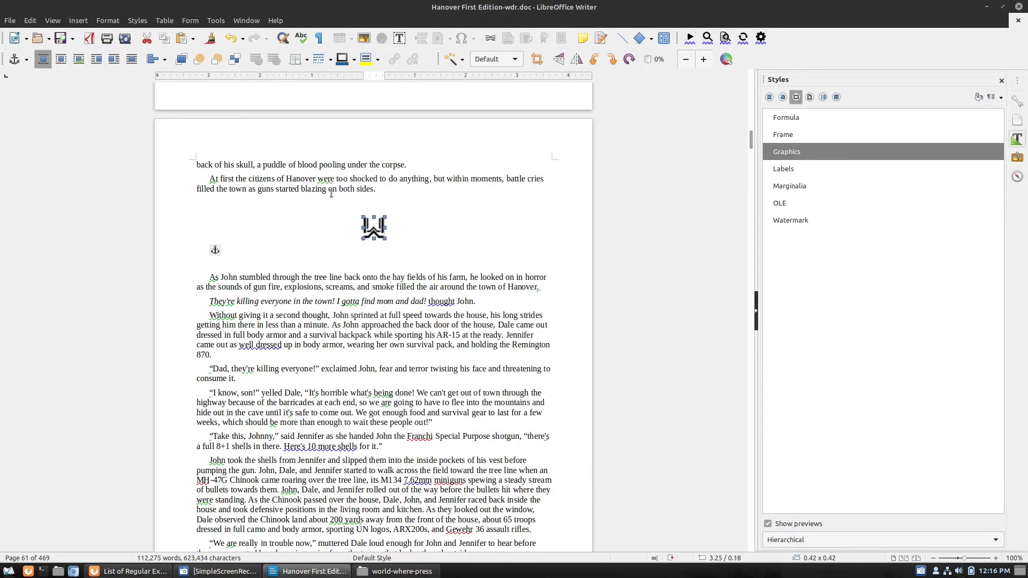
# - Delete the surplus blank paragraph above the logo, then select the logo image and copy it
pyautogui.click(369, 263)
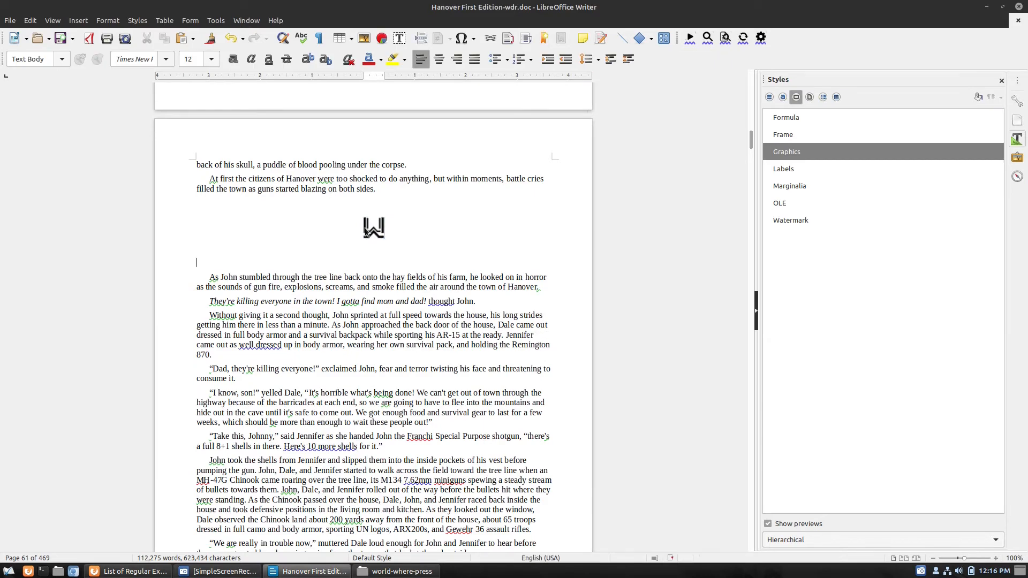
pyautogui.press('BackSpace')
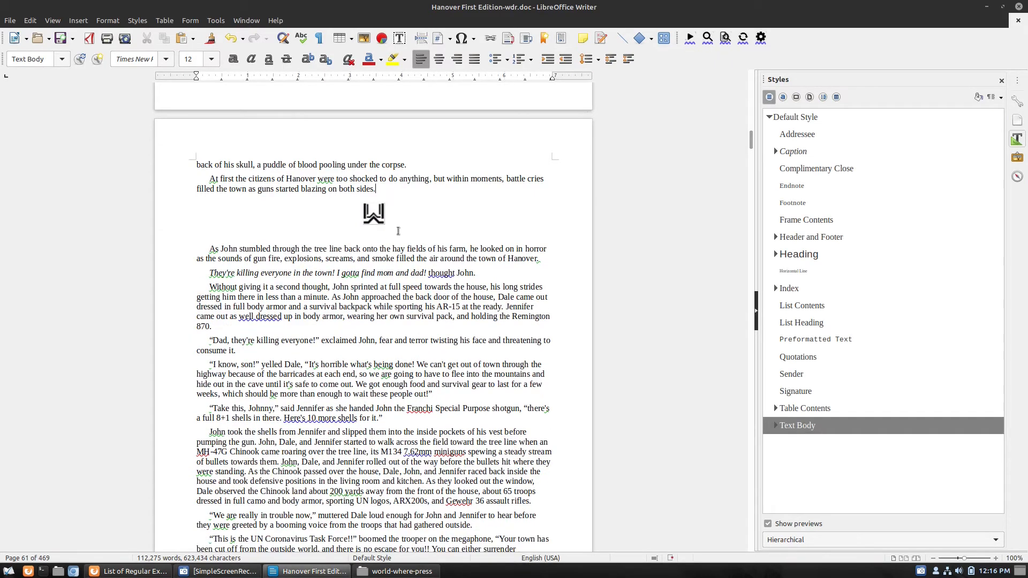
pyautogui.click(376, 221)
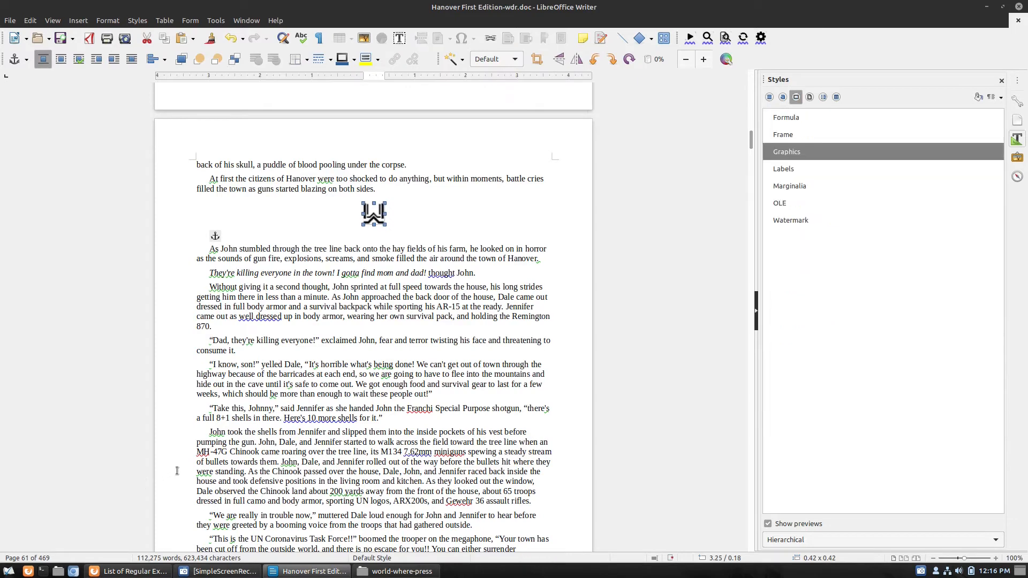
# - Search for a run of dots and replace the scene-break line before "The sun's rays reflected" with the copied logo
pyautogui.hotkey('ctrl', 'f')
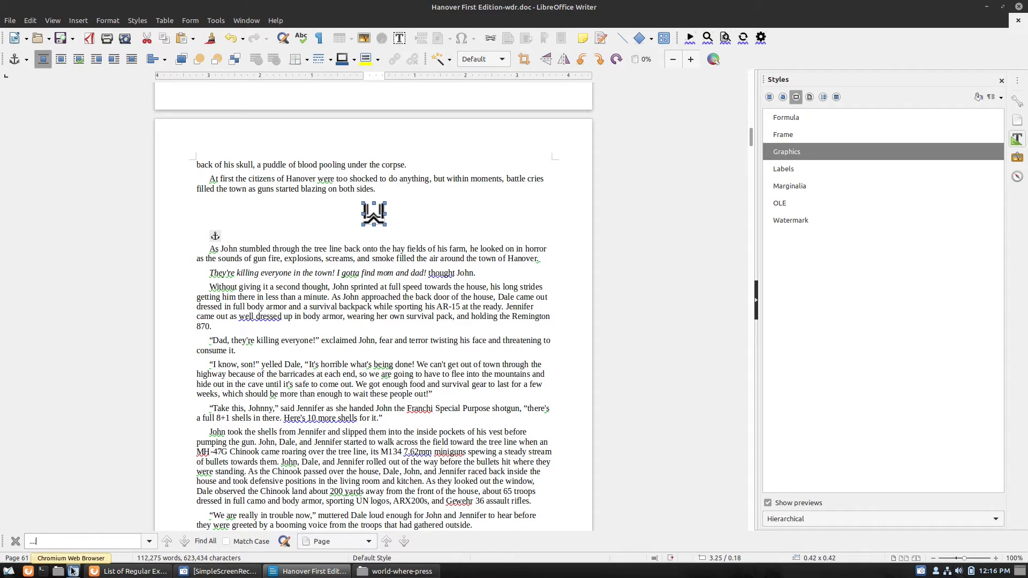
pyautogui.click(184, 542)
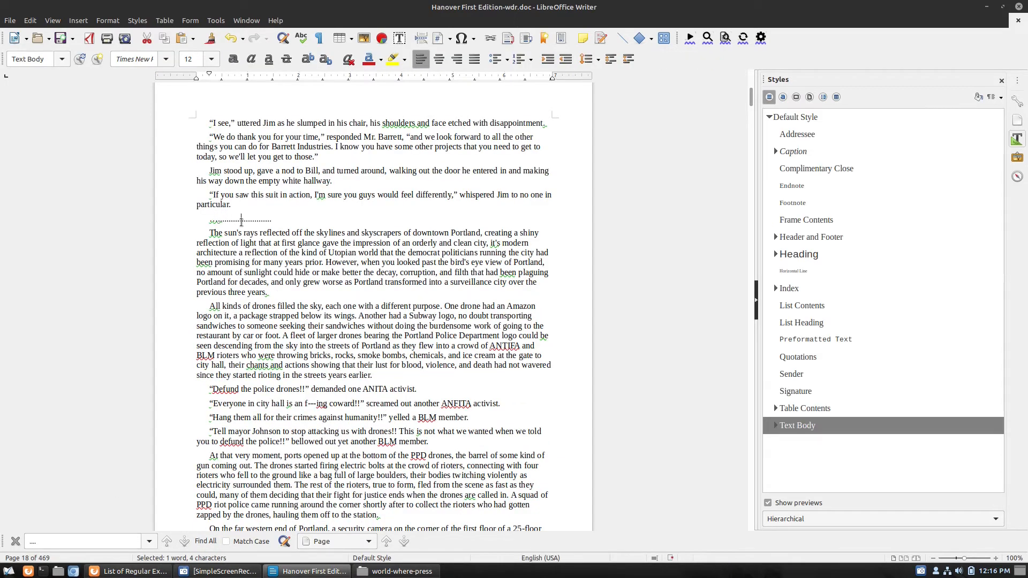
pyautogui.hotkey('ctrl', 'v')
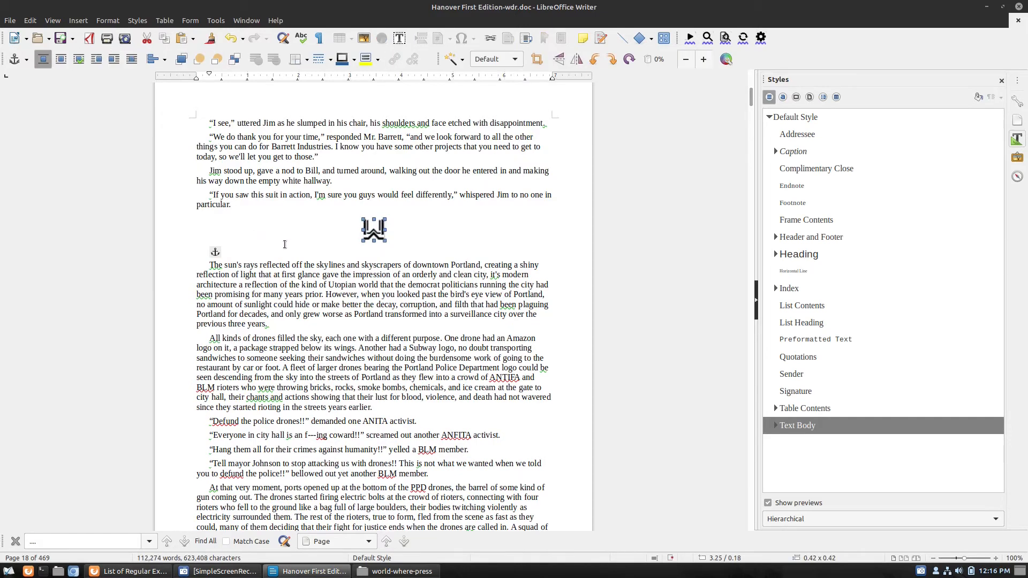
# - Find the next two dotted scene breaks, before "As the clock hit 11 am" and "John could feel the sun", and replace each with the logo
pyautogui.click(184, 542)
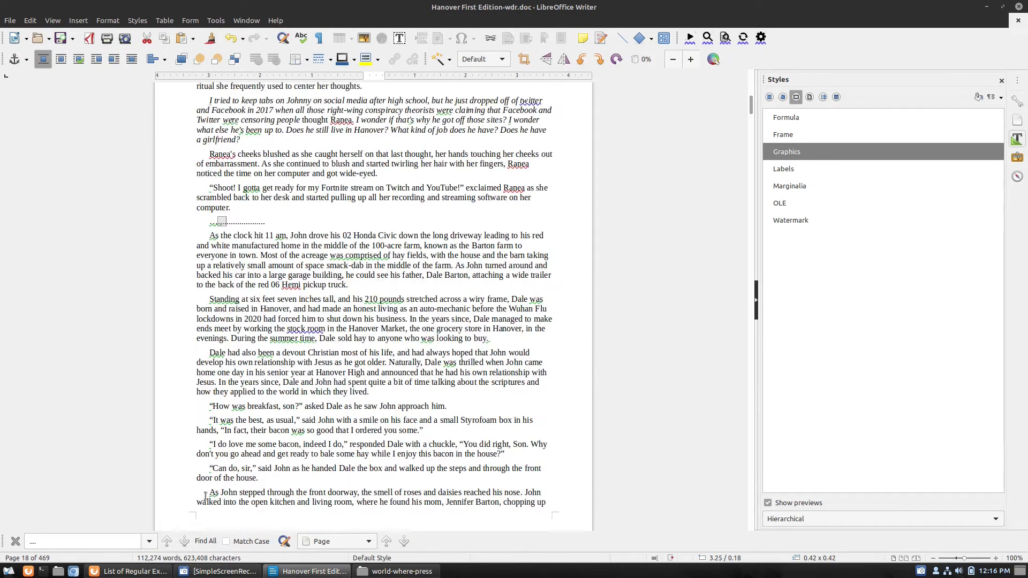
pyautogui.doubleClick(248, 224)
pyautogui.hotkey('ctrl', 'v')
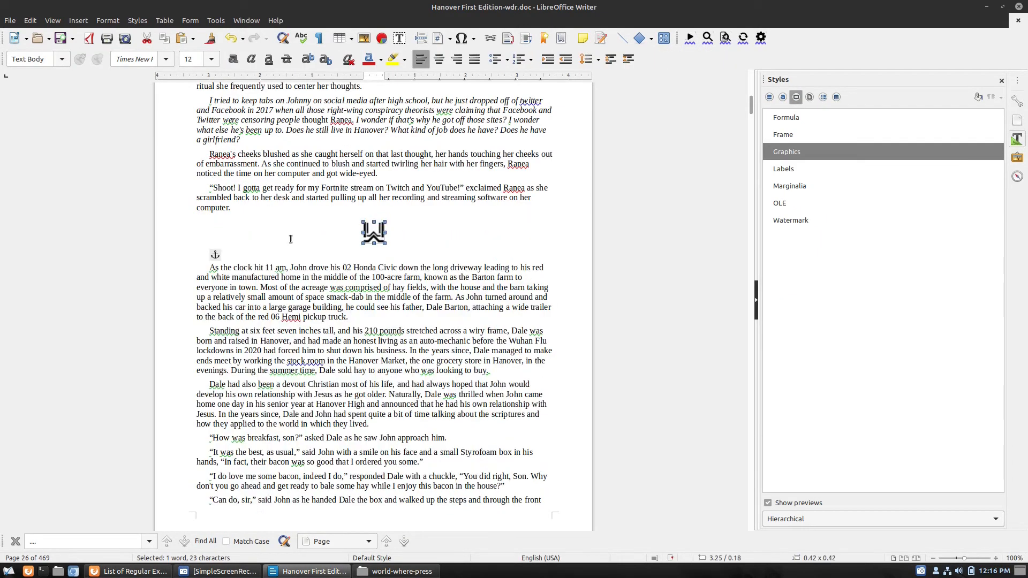
pyautogui.click(184, 541)
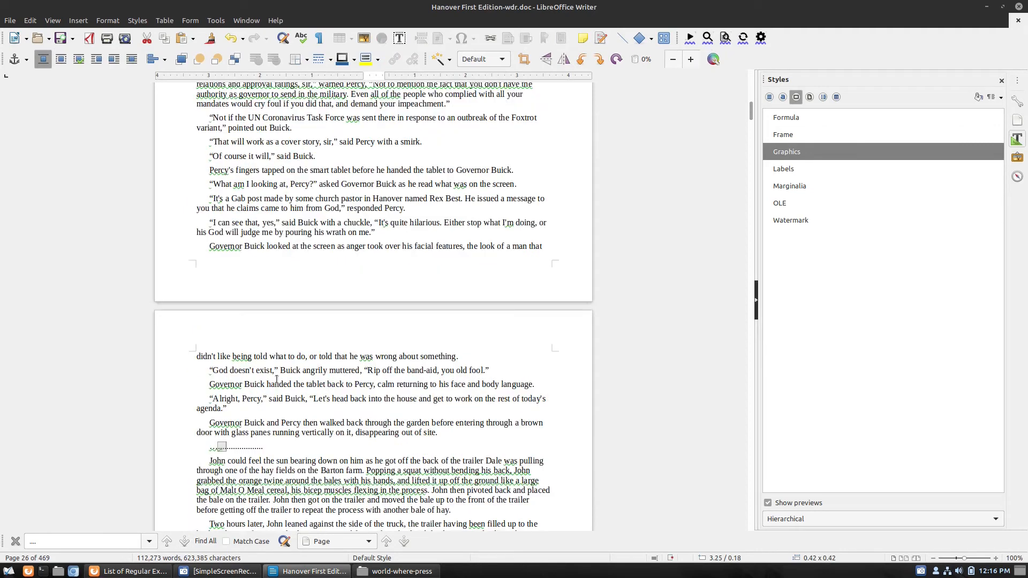
pyautogui.doubleClick(238, 449)
pyautogui.hotkey('ctrl', 'v')
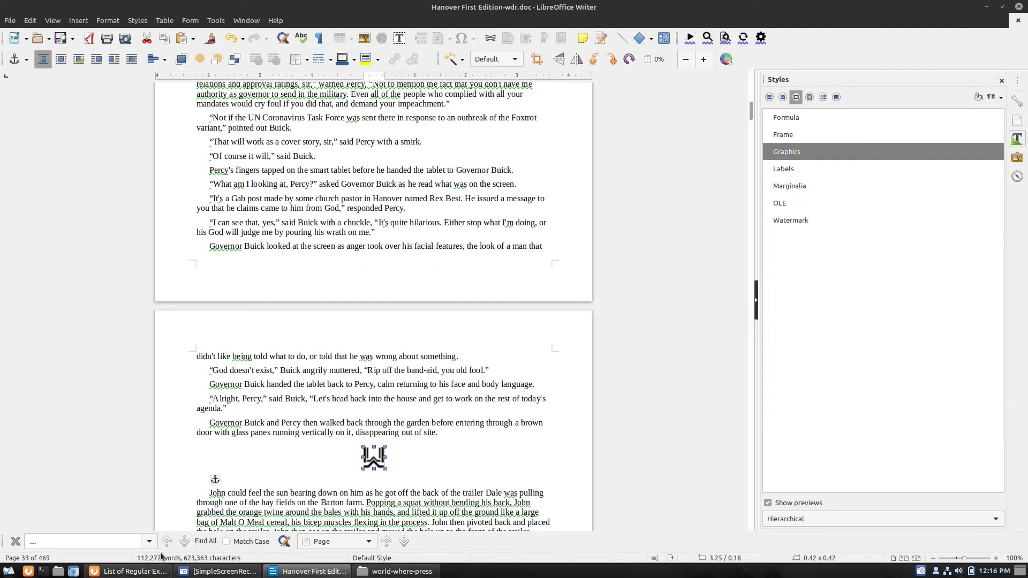
# - Replace the following three dotted scene breaks, before "Hours later", "That night" and "Back at Mahonia Hall", with the logo image
pyautogui.click(184, 542)
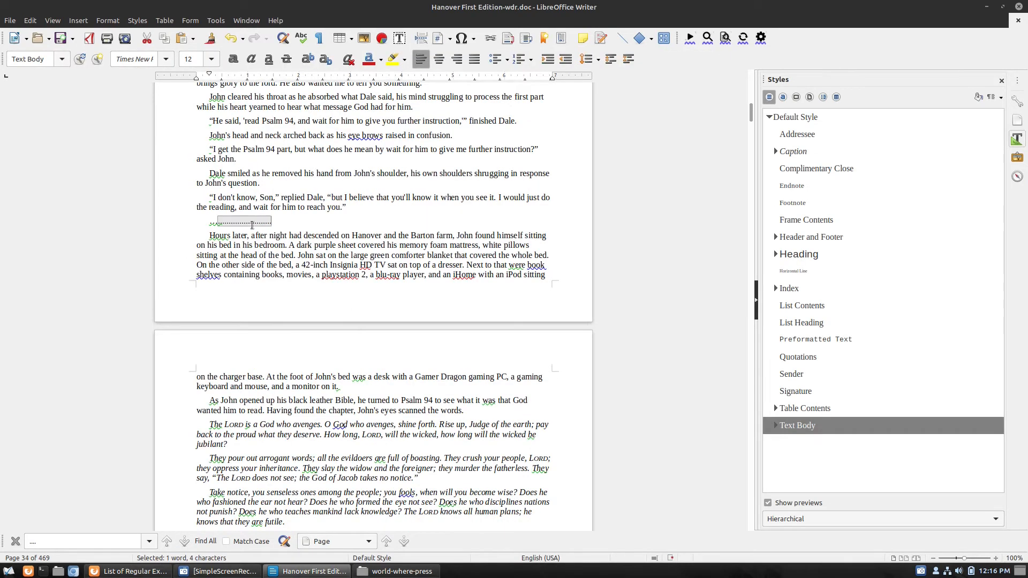
pyautogui.hotkey('ctrl', 'v')
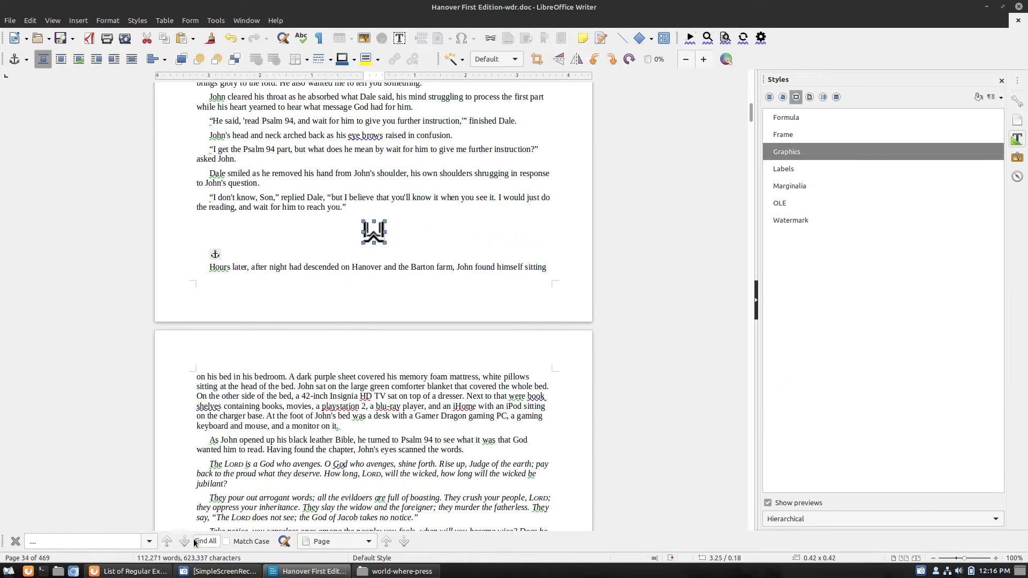
pyautogui.click(185, 541)
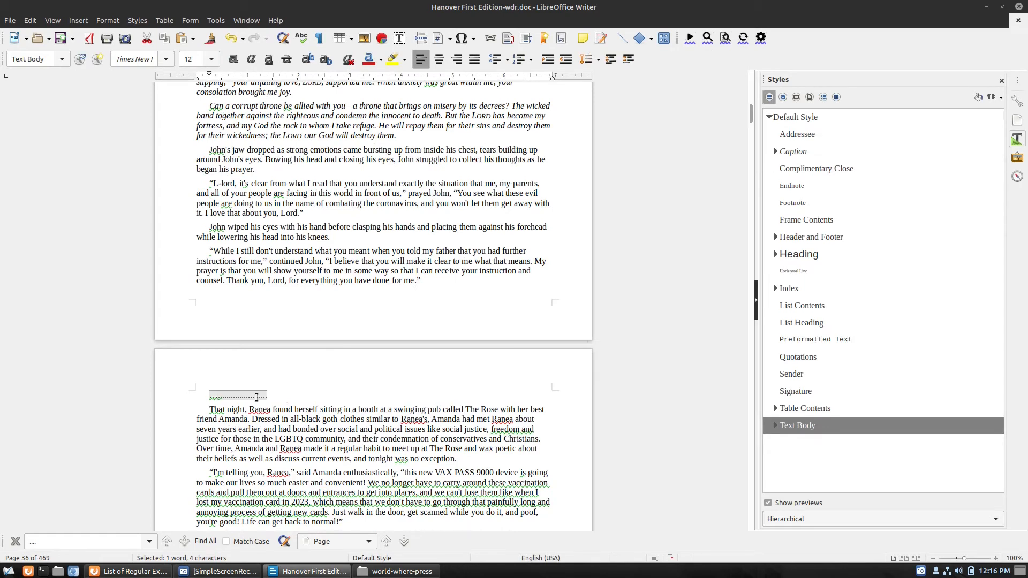
pyautogui.hotkey('ctrl', 'v')
pyautogui.click(185, 542)
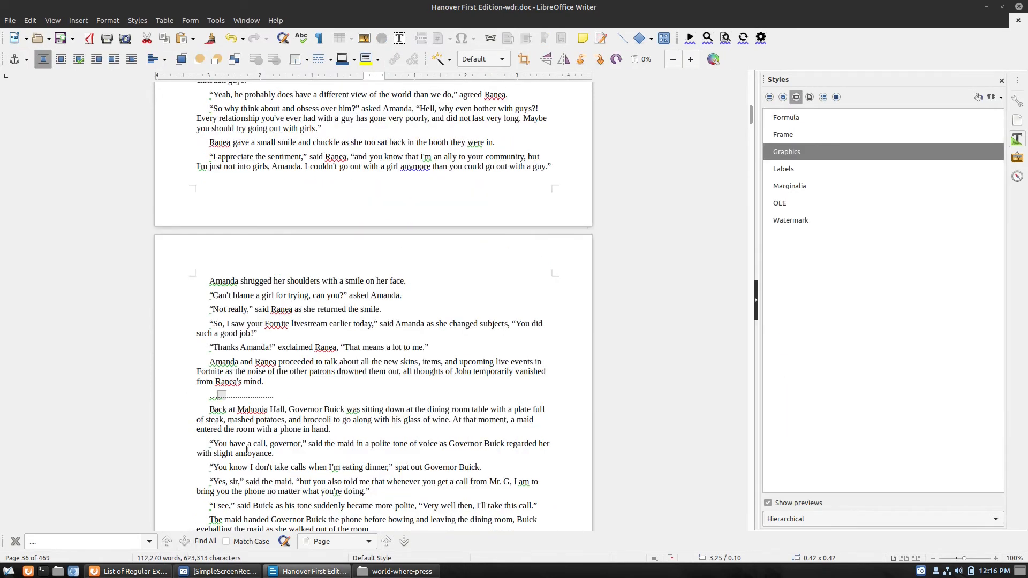
pyautogui.hotkey('ctrl', 'v')
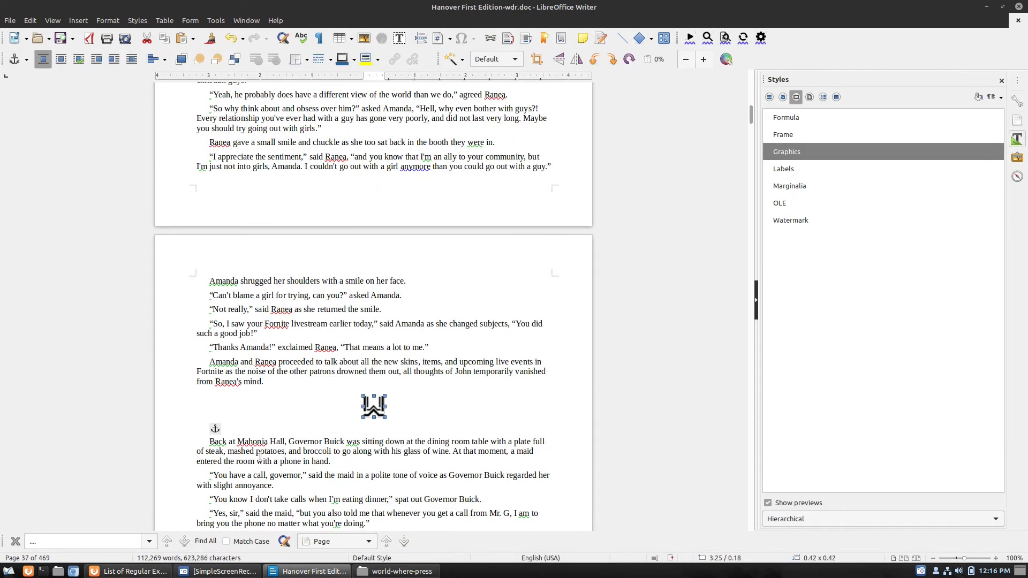
# - Replace the next two dotted scene breaks, before "Residents of Hanover" and "Meanwhile, back in western Portland", with the copied logo image
pyautogui.click(185, 542)
pyautogui.hotkey('ctrl', 'v')
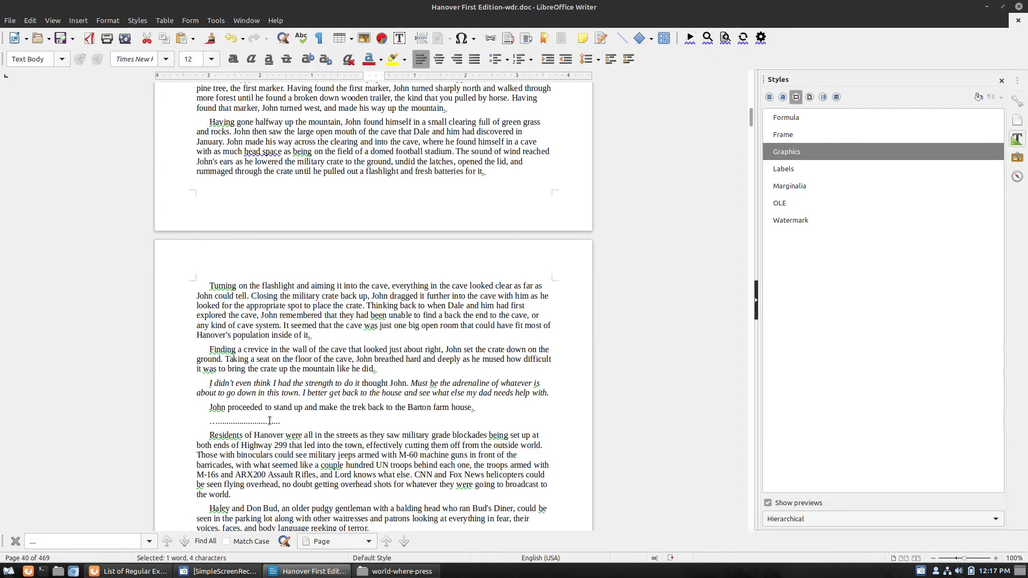
pyautogui.hotkey('ctrl', 'v')
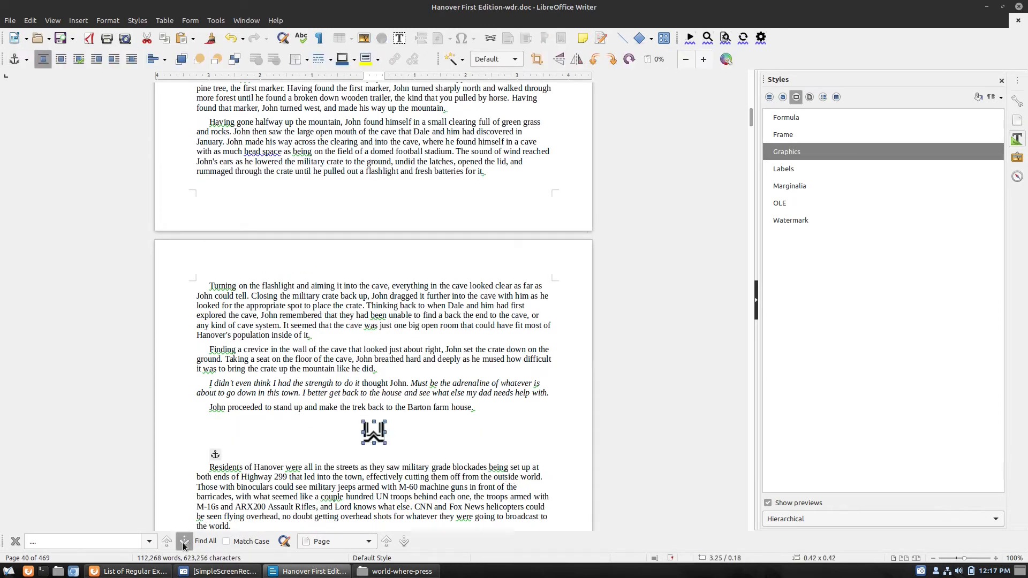
pyautogui.click(185, 542)
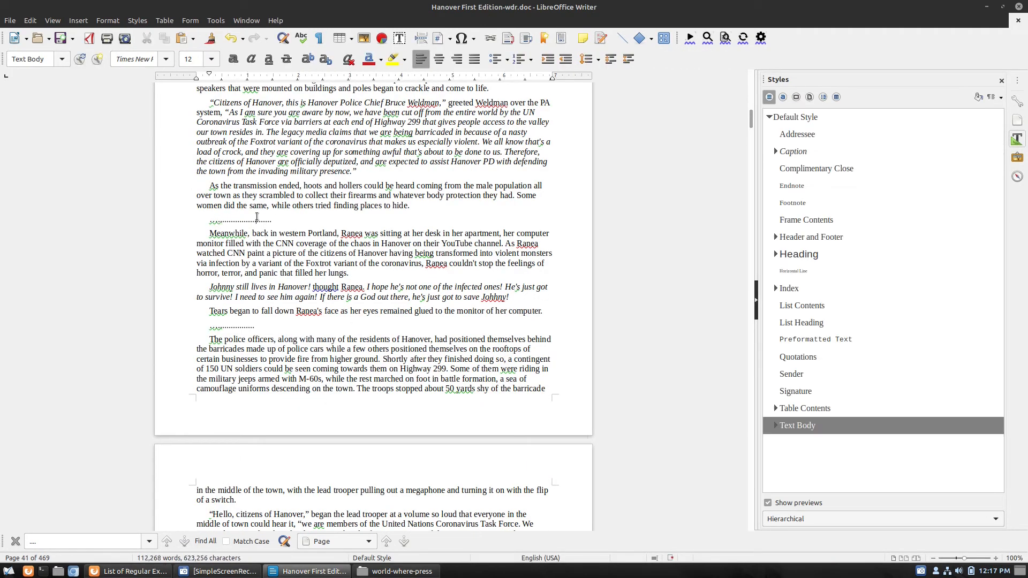
pyautogui.hotkey('ctrl', 'v')
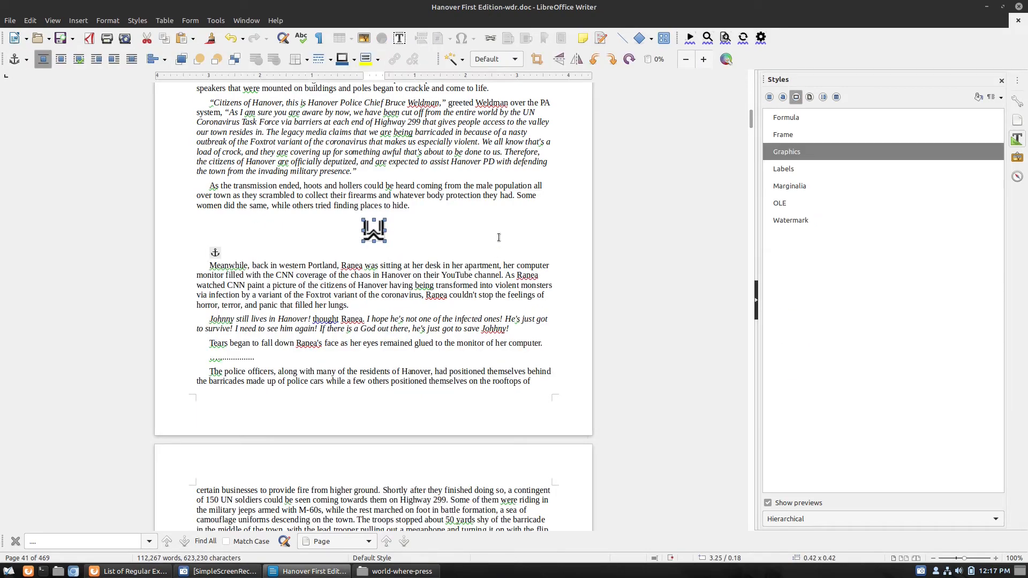
# - Remove all empty paragraphs throughout the document by replacing the regular expression ^$ with nothing
pyautogui.click(499, 238)
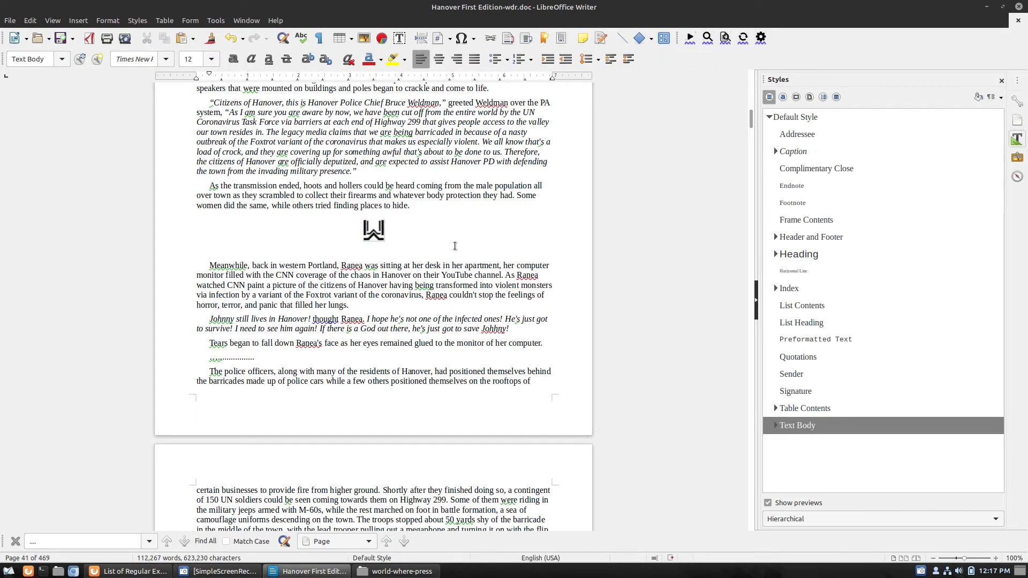
pyautogui.press('Delete')
pyautogui.scroll(20, 437, 168)
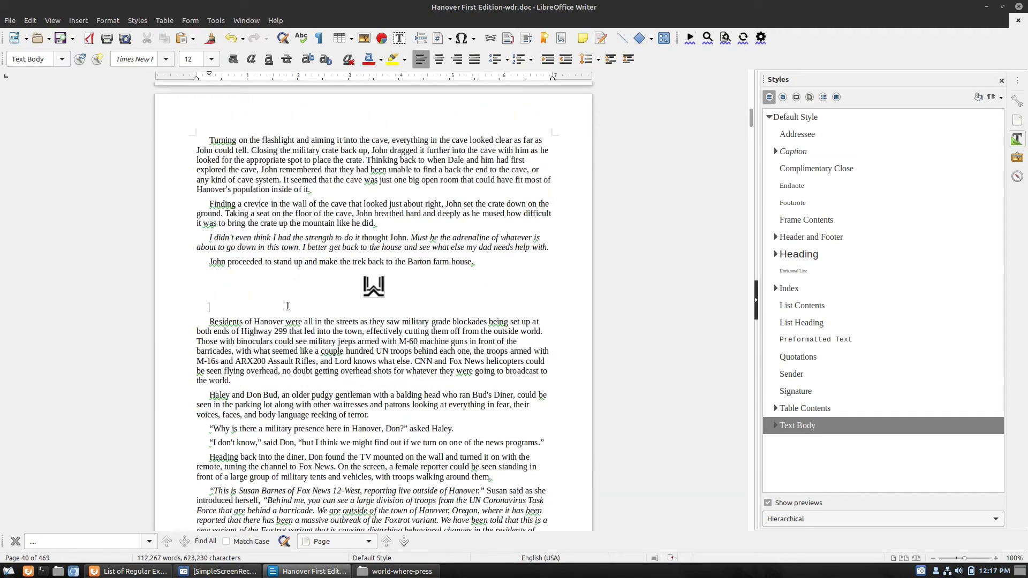
pyautogui.hotkey('ctrl', 'h')
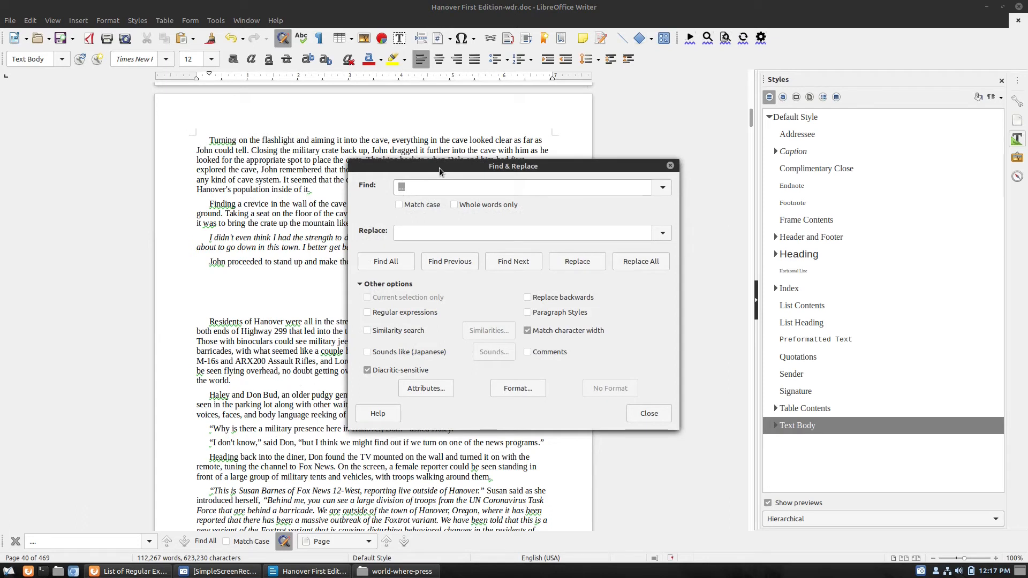
pyautogui.write('^$')
pyautogui.click(412, 312)
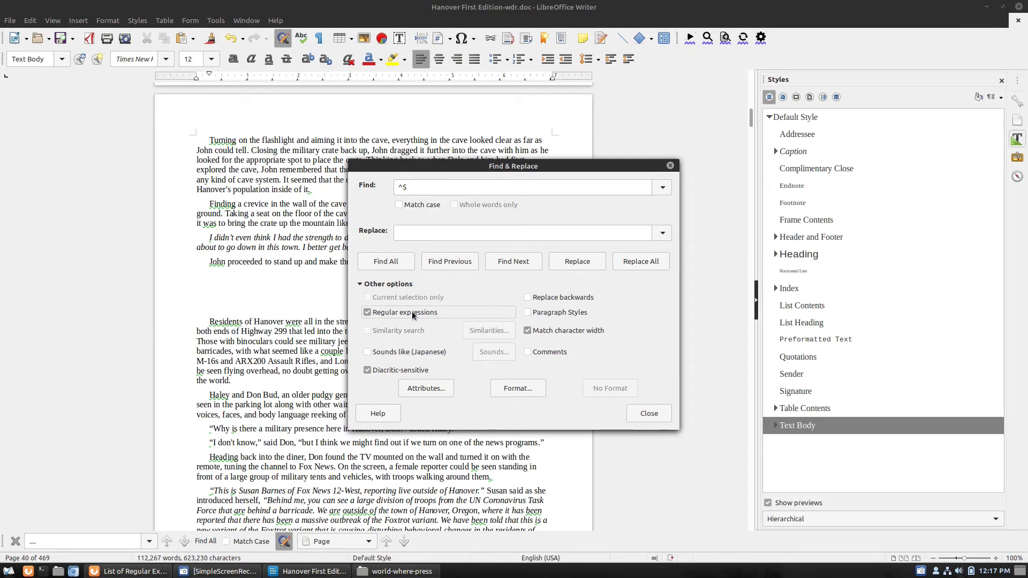
pyautogui.click(650, 261)
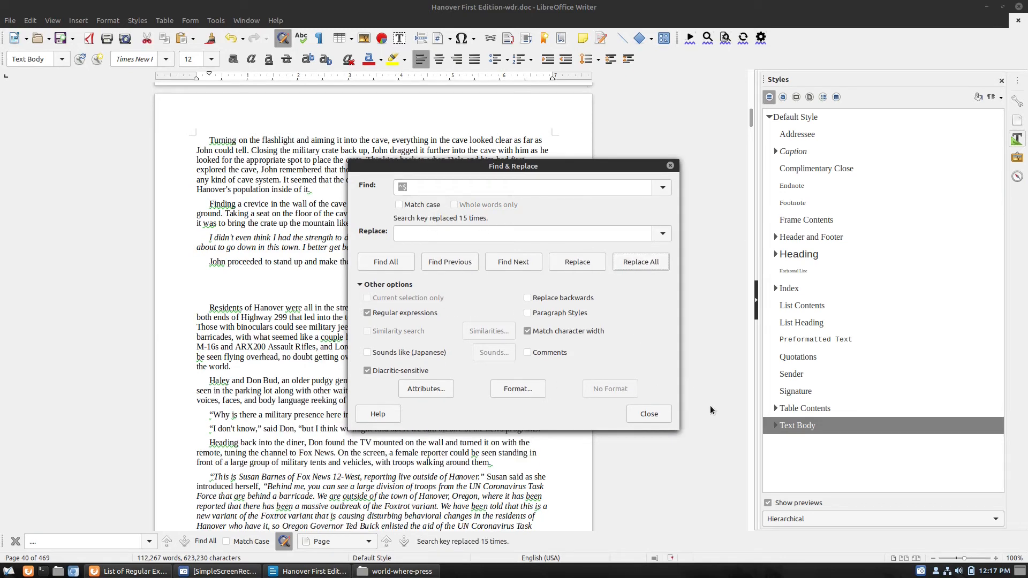
pyautogui.click(652, 414)
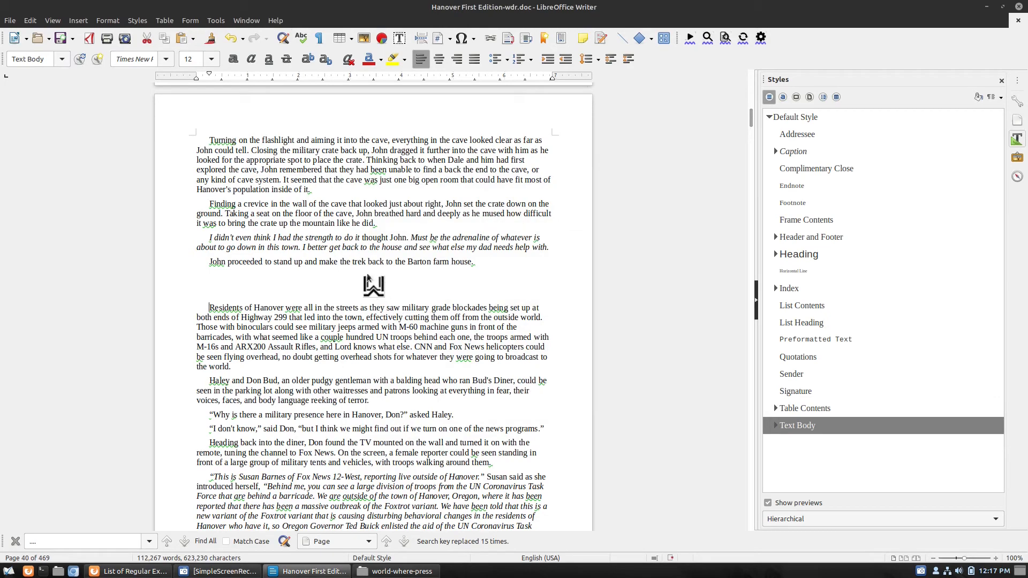
# - Review the spacing around the logo scene breaks and chapter titles in the pages on either side of Chapters 3 and 4
pyautogui.scroll(-15, 434, 385)
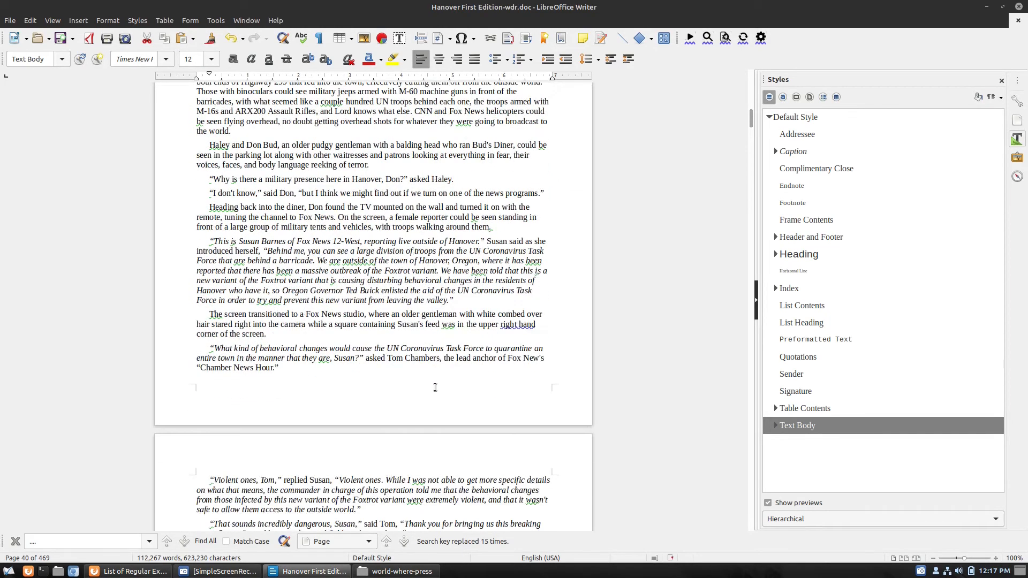
pyautogui.scroll(-15, 435, 387)
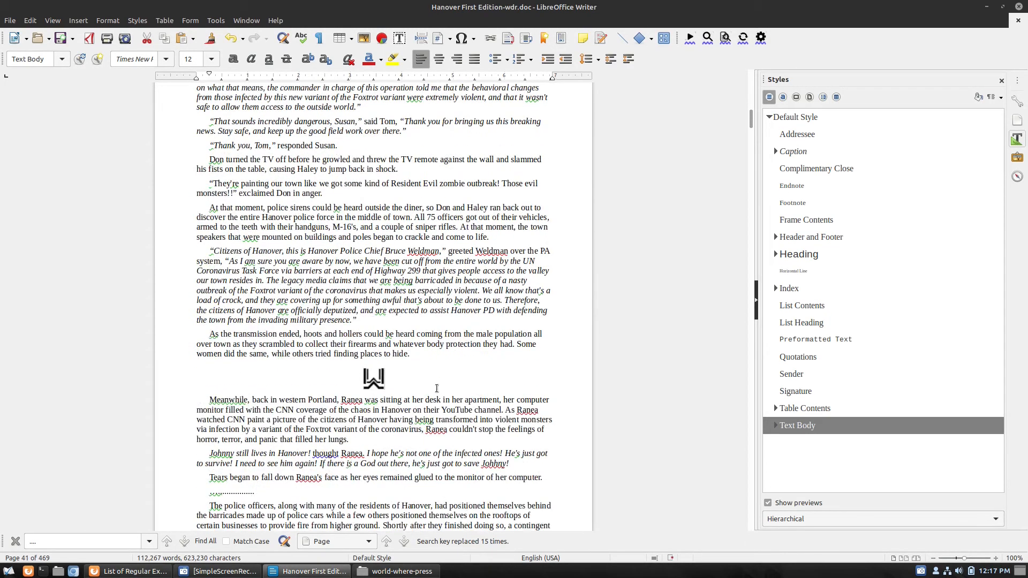
pyautogui.scroll(20, 447, 400)
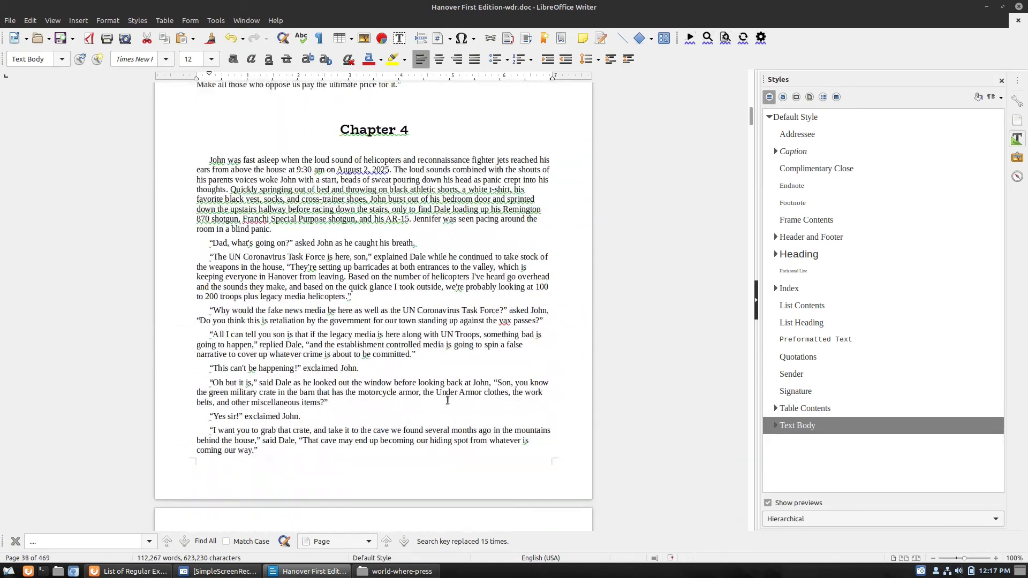
pyautogui.scroll(15, 447, 400)
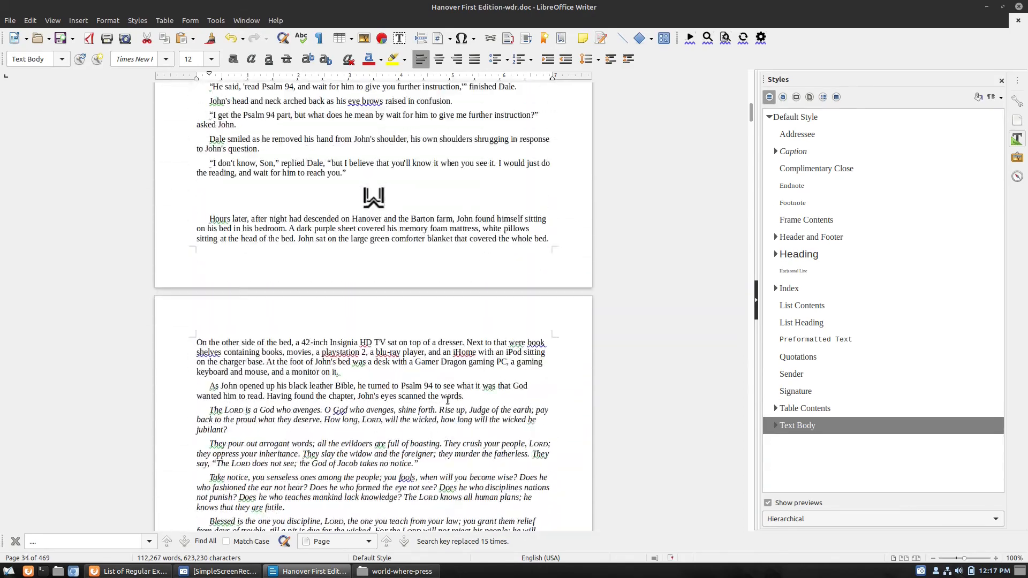
pyautogui.scroll(15, 444, 394)
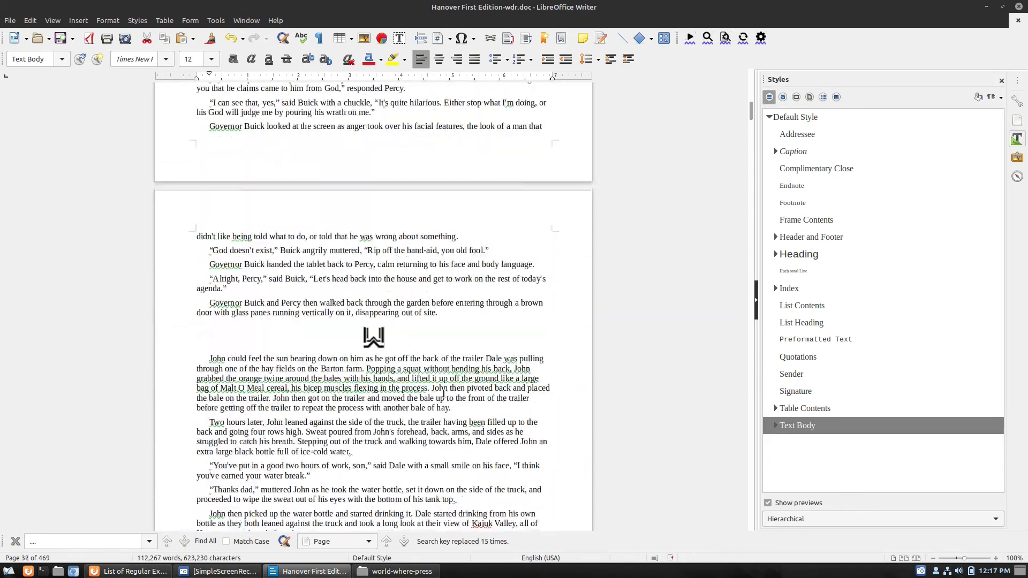
pyautogui.click(370, 160)
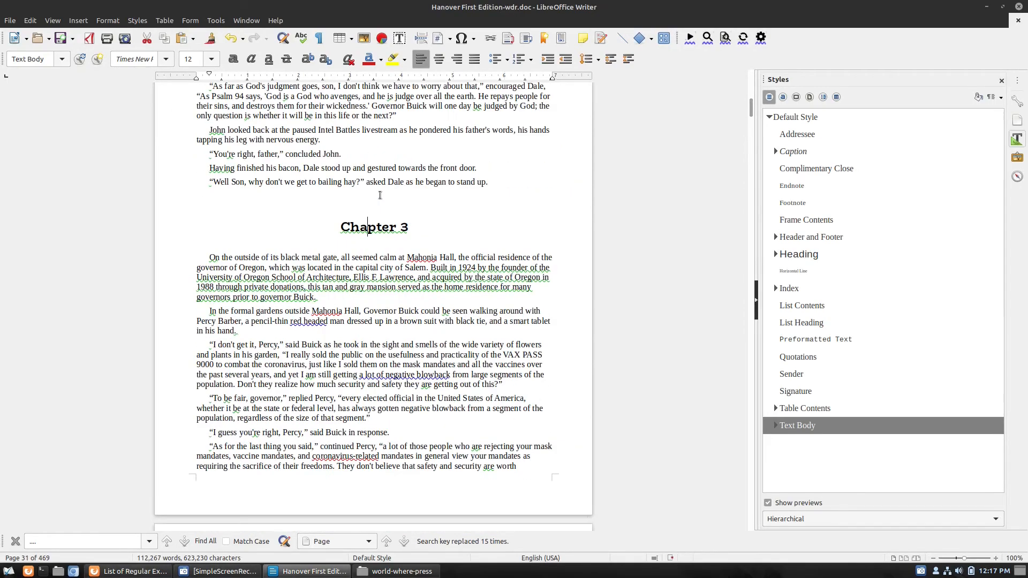
pyautogui.scroll(-8, 453, 344)
pyautogui.scroll(-10, 453, 345)
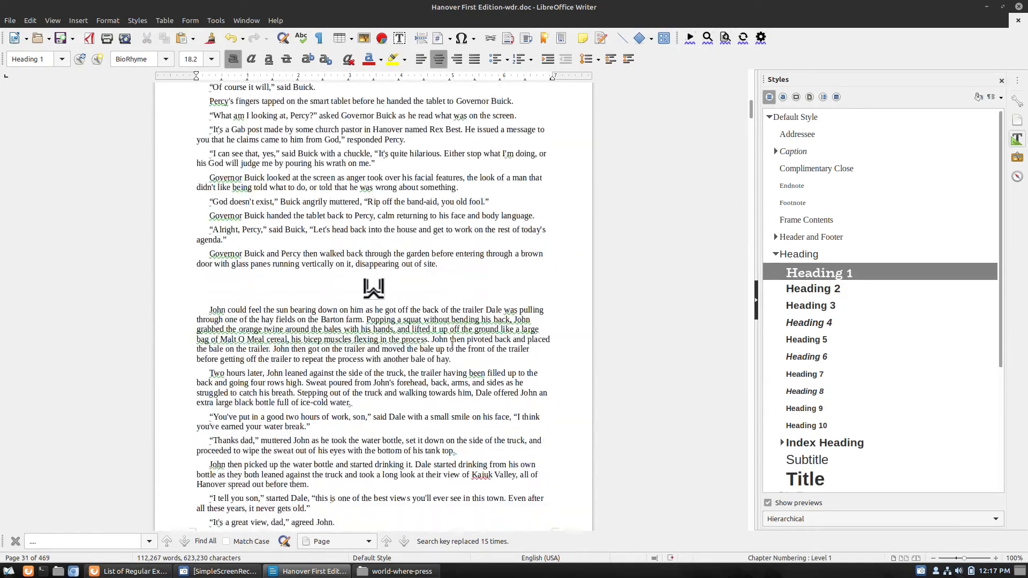
pyautogui.click(364, 261)
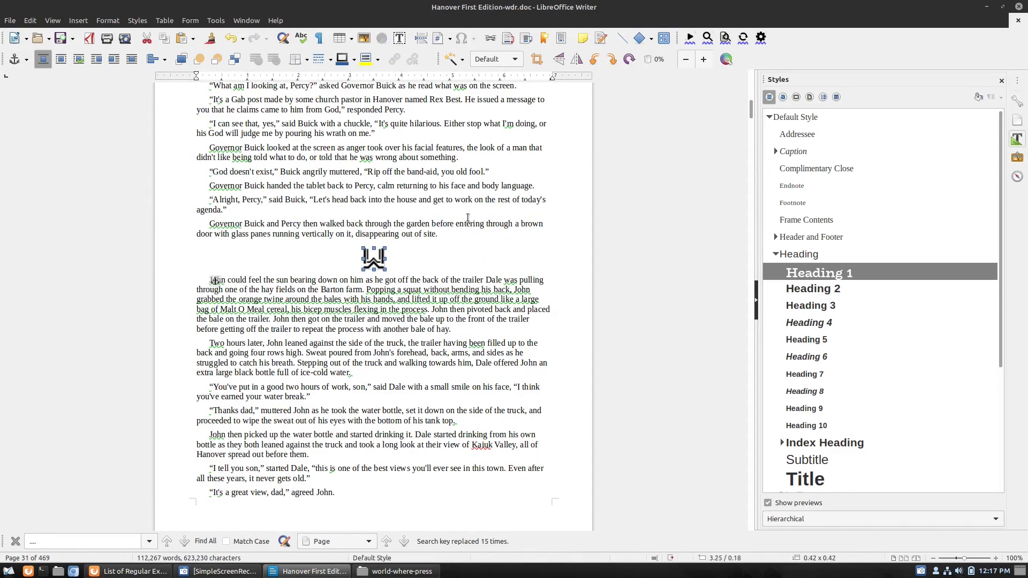
pyautogui.scroll(12, 467, 218)
pyautogui.scroll(5, 466, 218)
pyautogui.click(466, 217)
pyautogui.scroll(7, 467, 217)
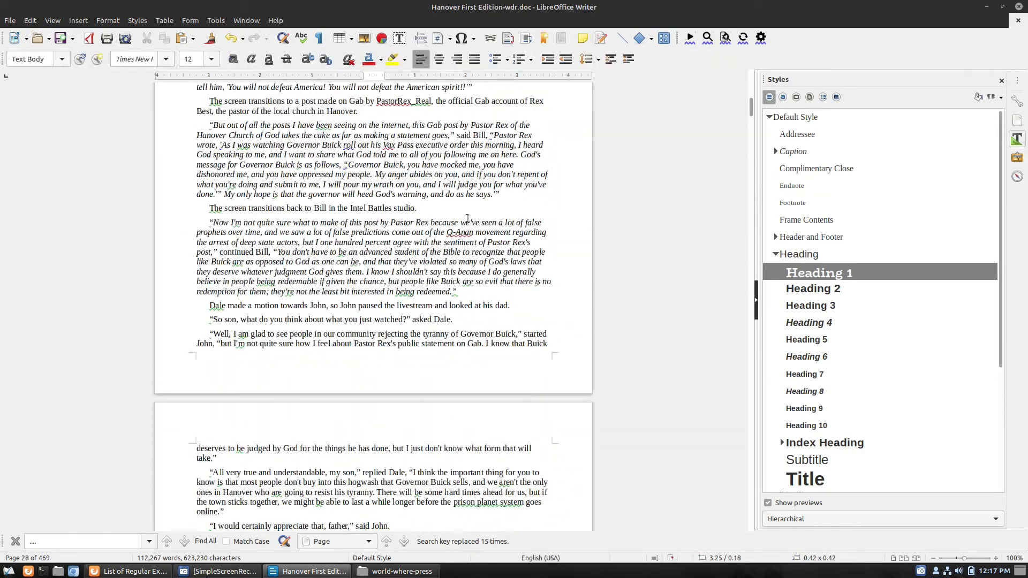
pyautogui.scroll(15, 466, 218)
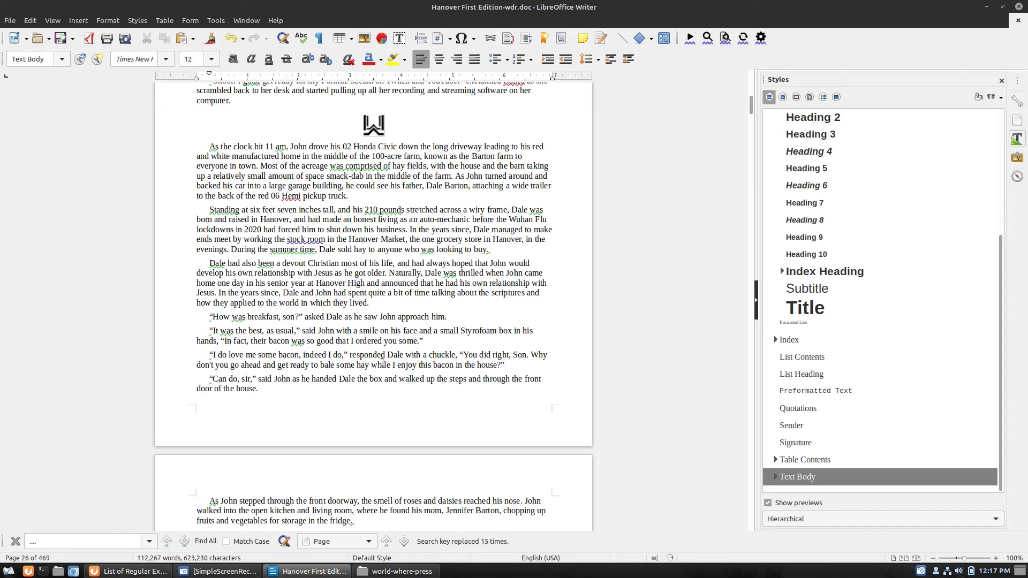
# - Modify the Text Body paragraph style to use Justified alignment and apply the change
pyautogui.rightClick(802, 480)
pyautogui.click(838, 507)
pyautogui.click(473, 171)
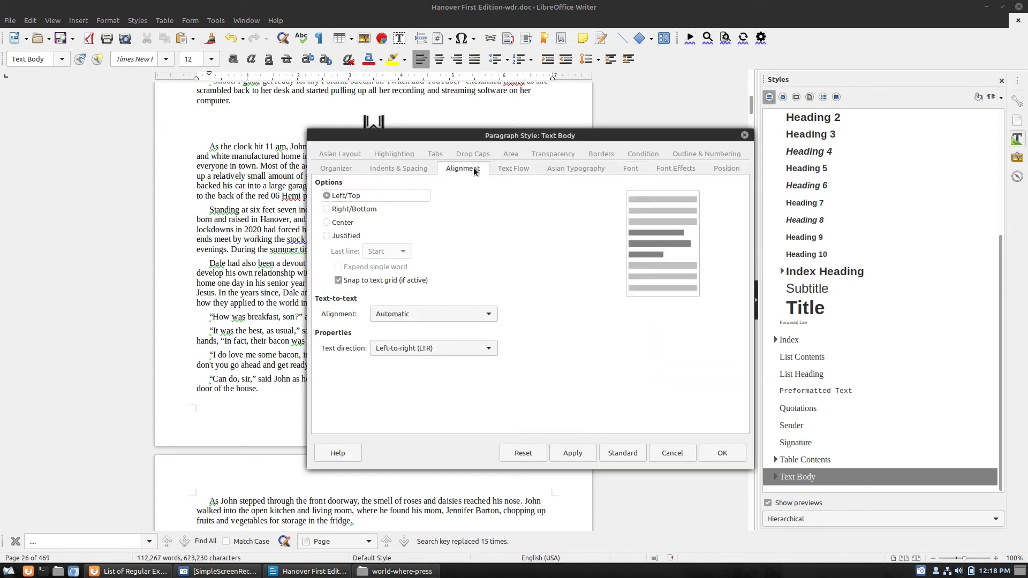
pyautogui.click(327, 236)
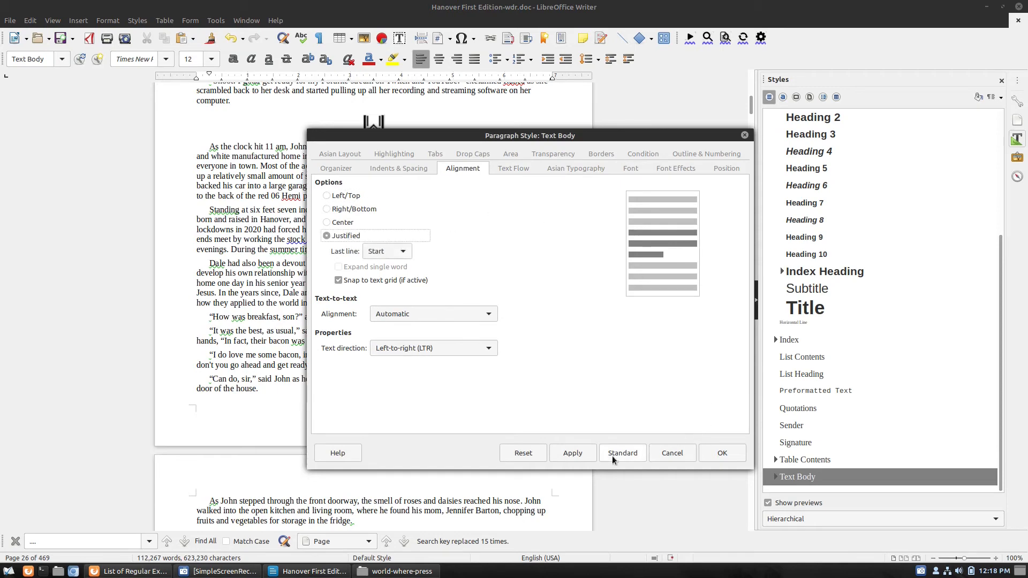
pyautogui.click(572, 453)
# - Set the Text Body style's Western font family to Afta sans, apply it and close the style settings
pyautogui.click(631, 168)
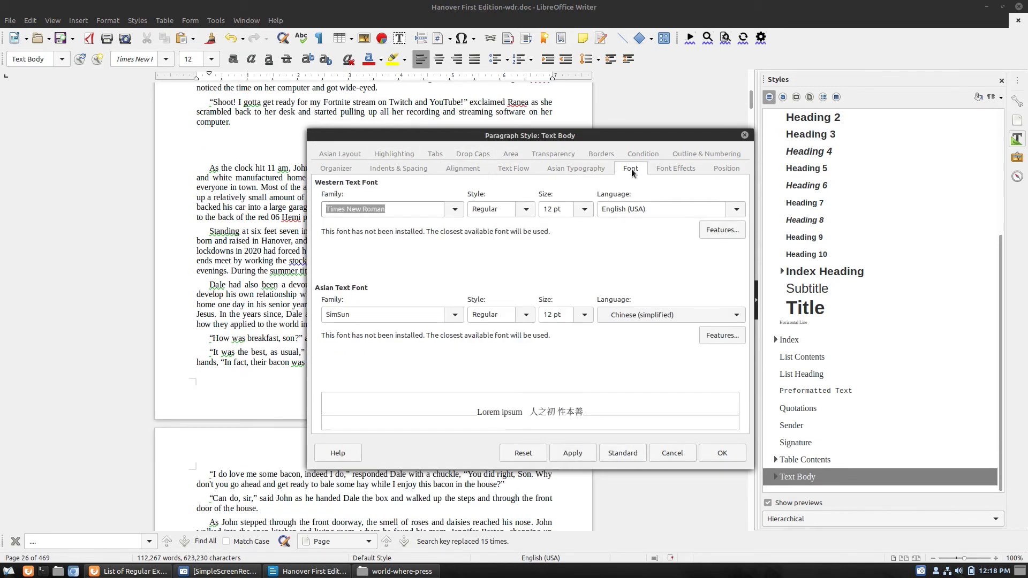
pyautogui.click(458, 210)
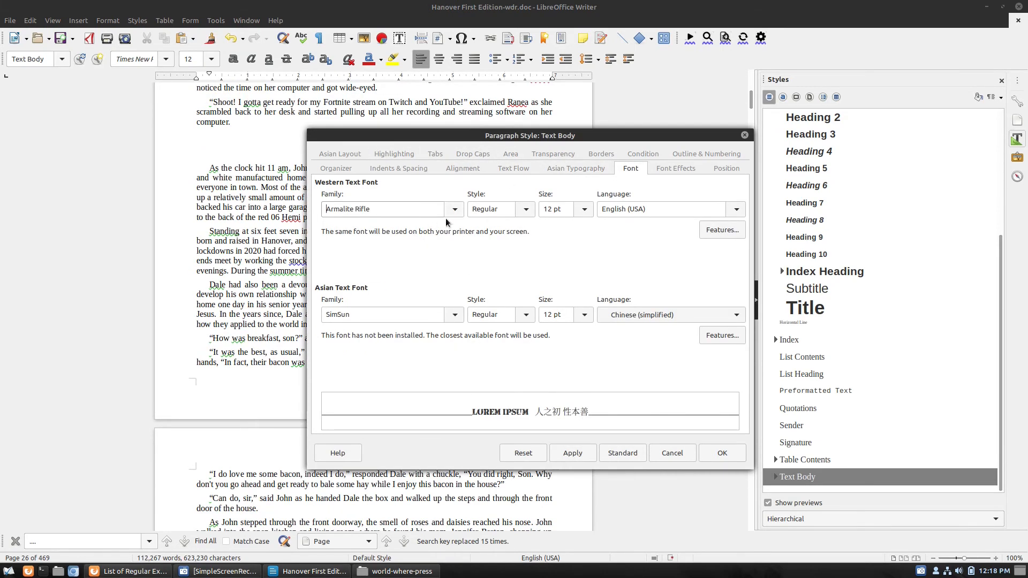
pyautogui.click(456, 212)
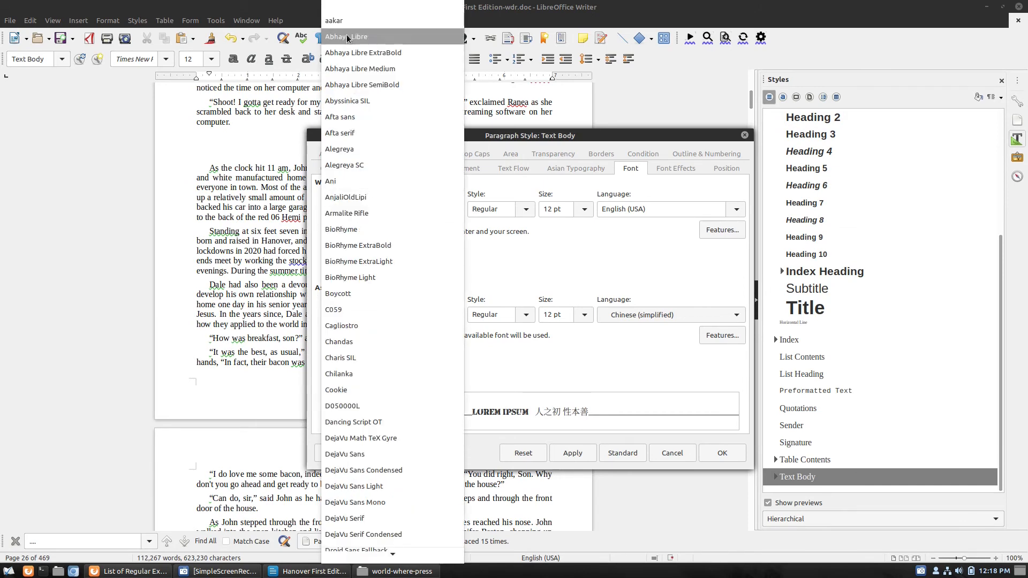
pyautogui.click(368, 118)
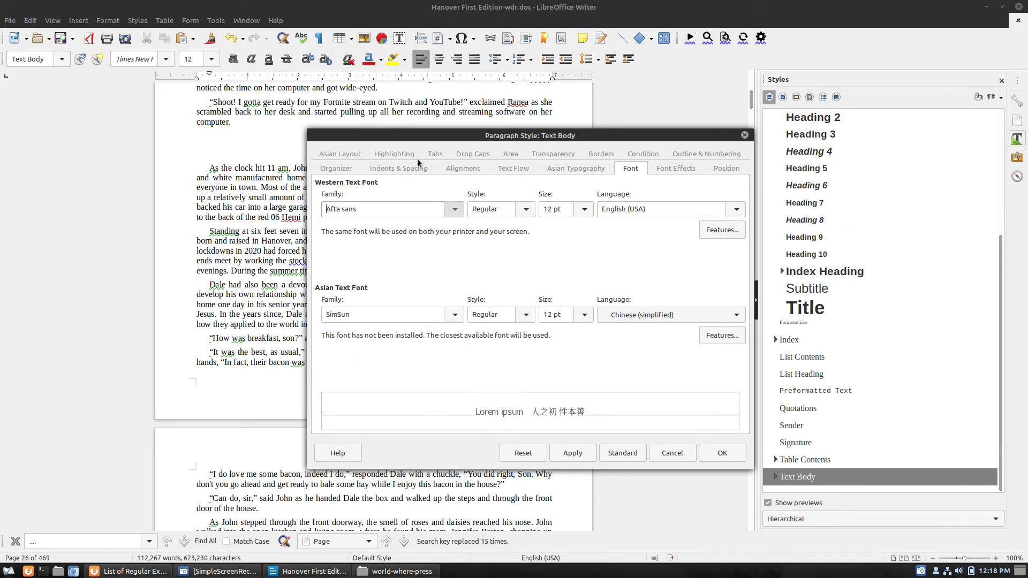
pyautogui.click(595, 453)
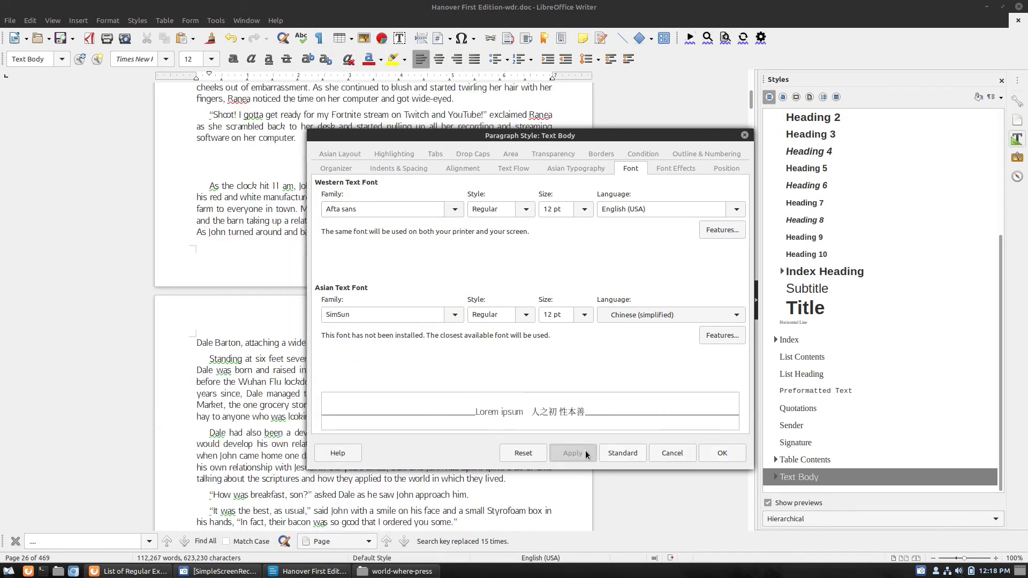
pyautogui.click(733, 453)
# - Examine the restyled body text back through the earlier chapters to the manuscript's first page
pyautogui.scroll(15, 495, 317)
pyautogui.scroll(5, 496, 317)
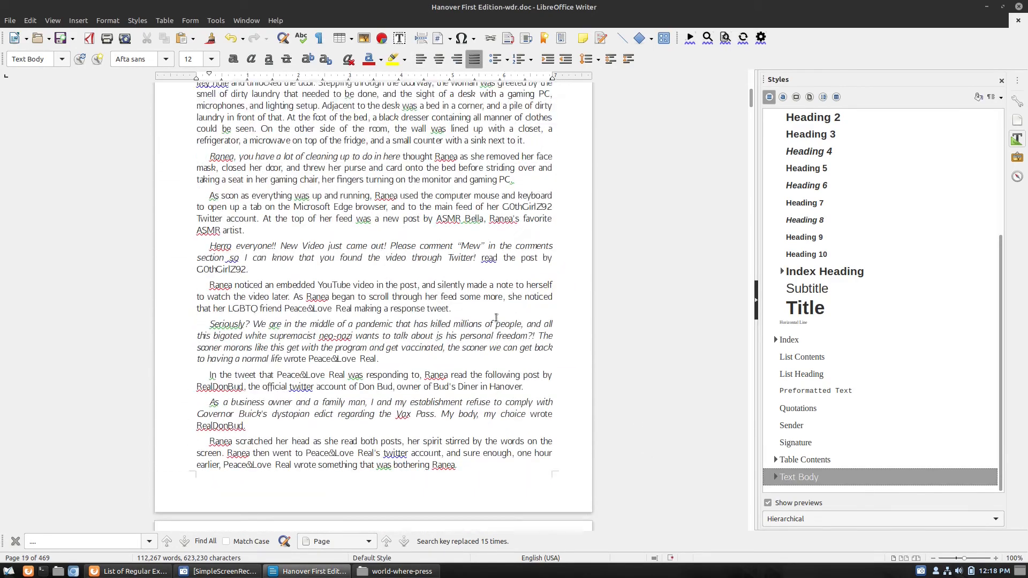
pyautogui.scroll(10, 496, 318)
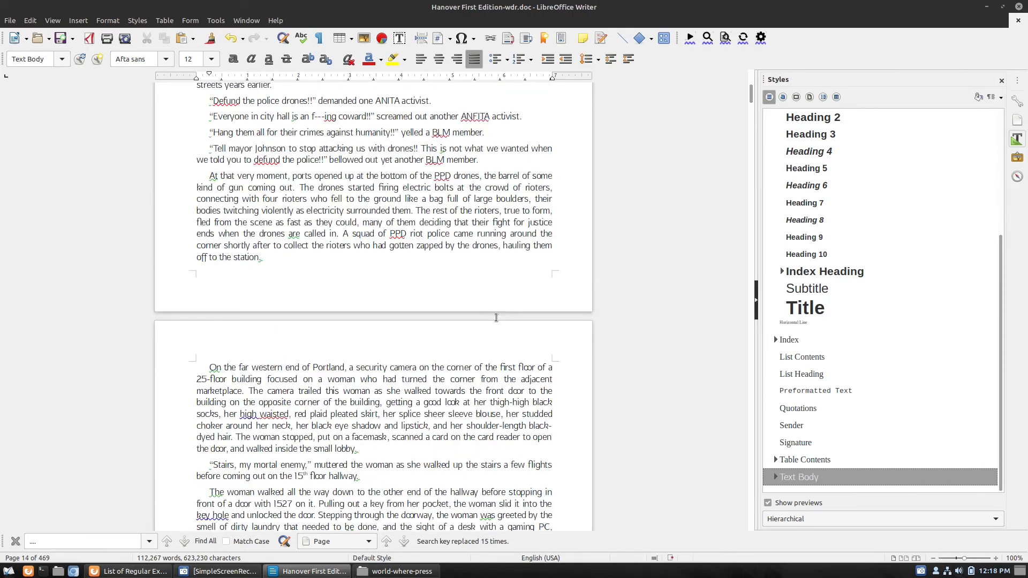
pyautogui.scroll(8, 495, 318)
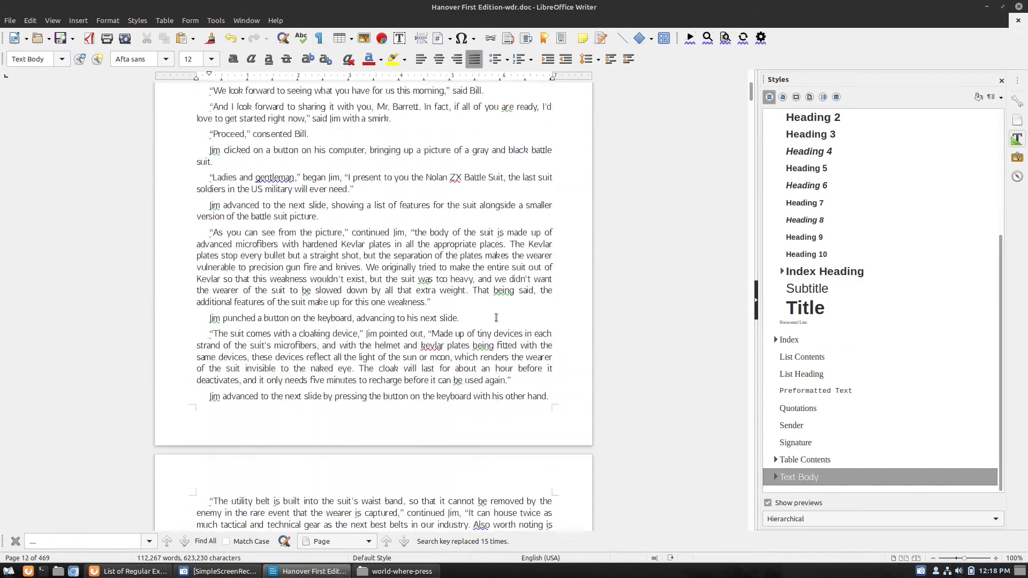
pyautogui.scroll(10, 495, 317)
pyautogui.scroll(1, 856, 214)
pyautogui.scroll(4, 733, 201)
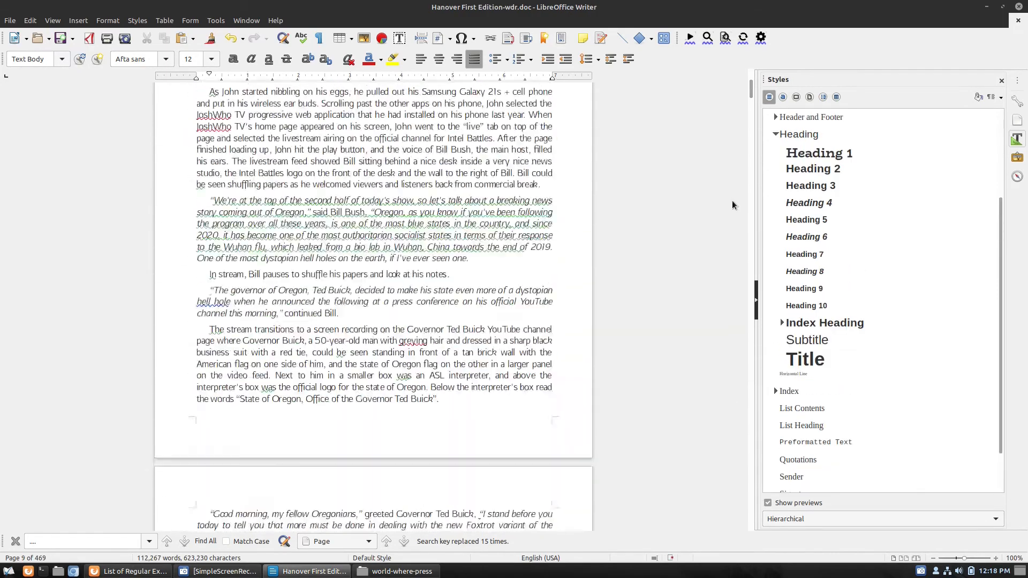
pyautogui.scroll(10, 731, 201)
pyautogui.scroll(1, 803, 161)
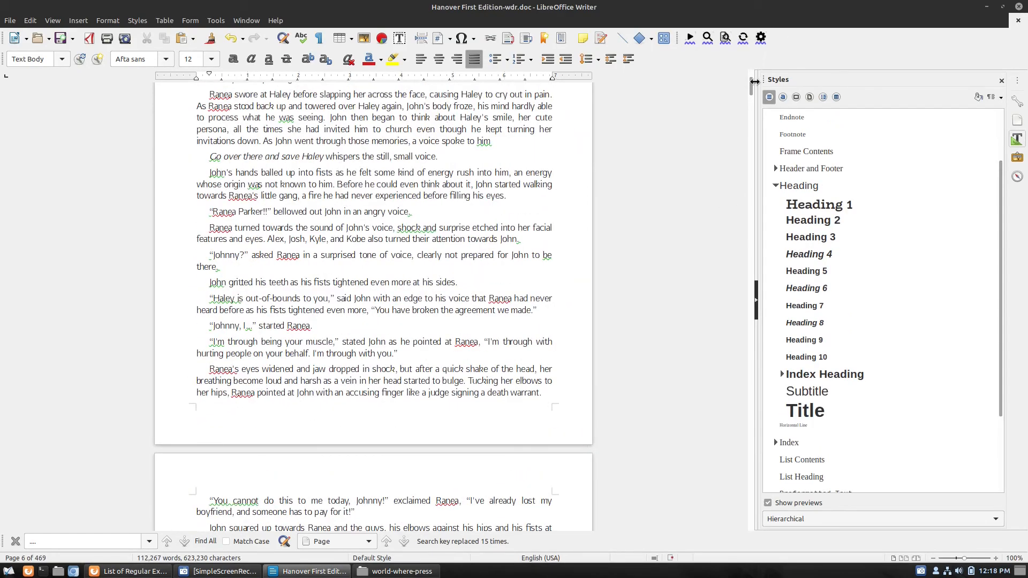
pyautogui.moveTo(751, 86); pyautogui.dragTo(752, 60)
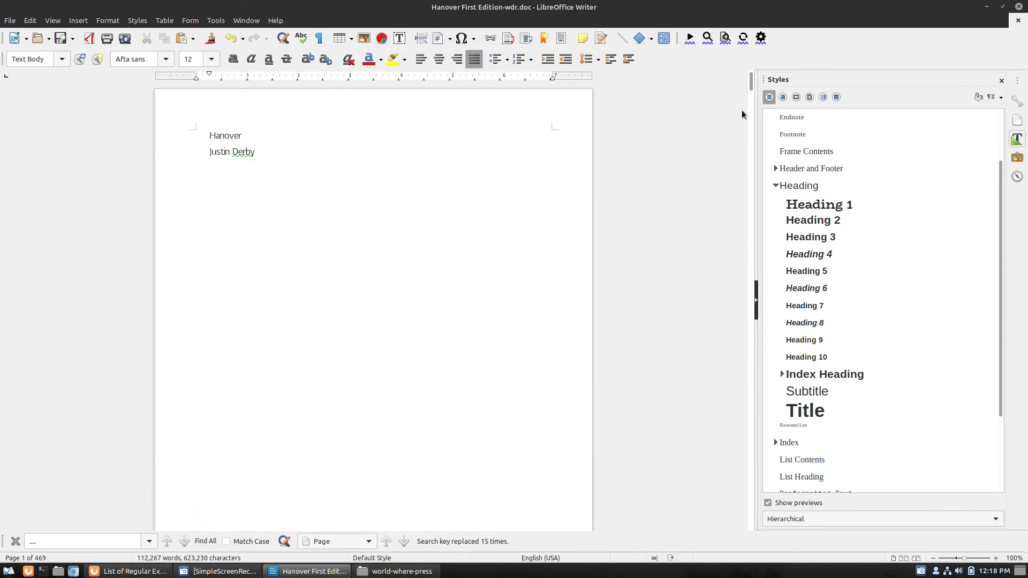